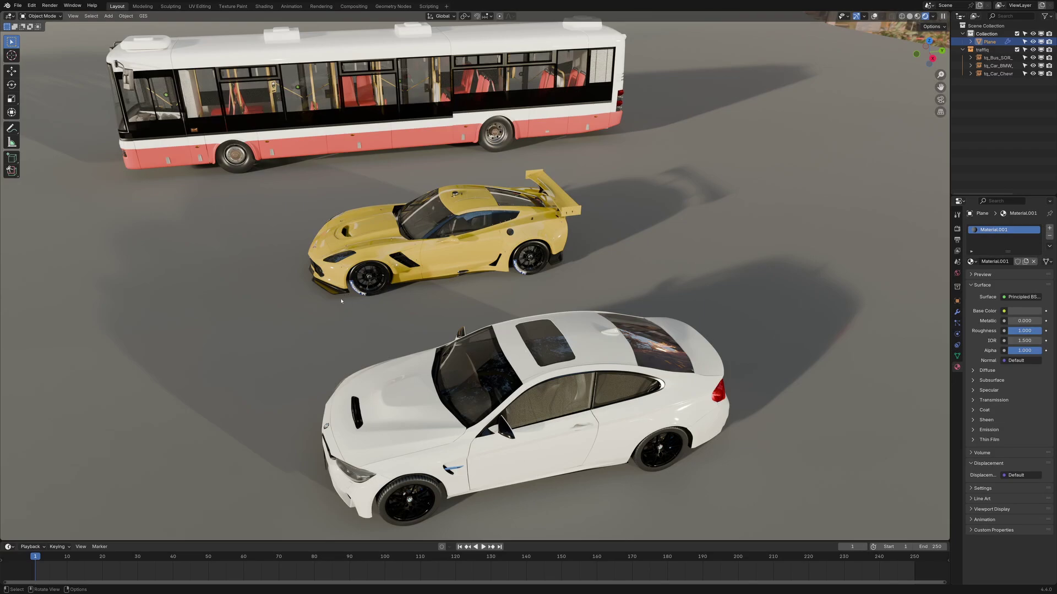
Show the viewport overlays and convert the white BMW asset to editable.
left_click(874, 16)
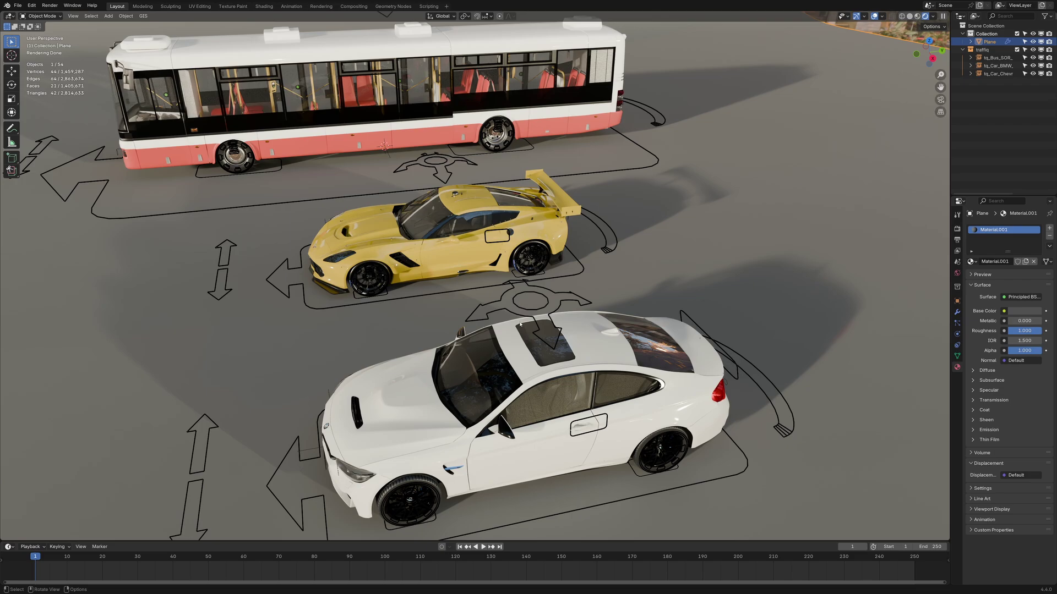
middle_click_drag(520, 325, 505, 426)
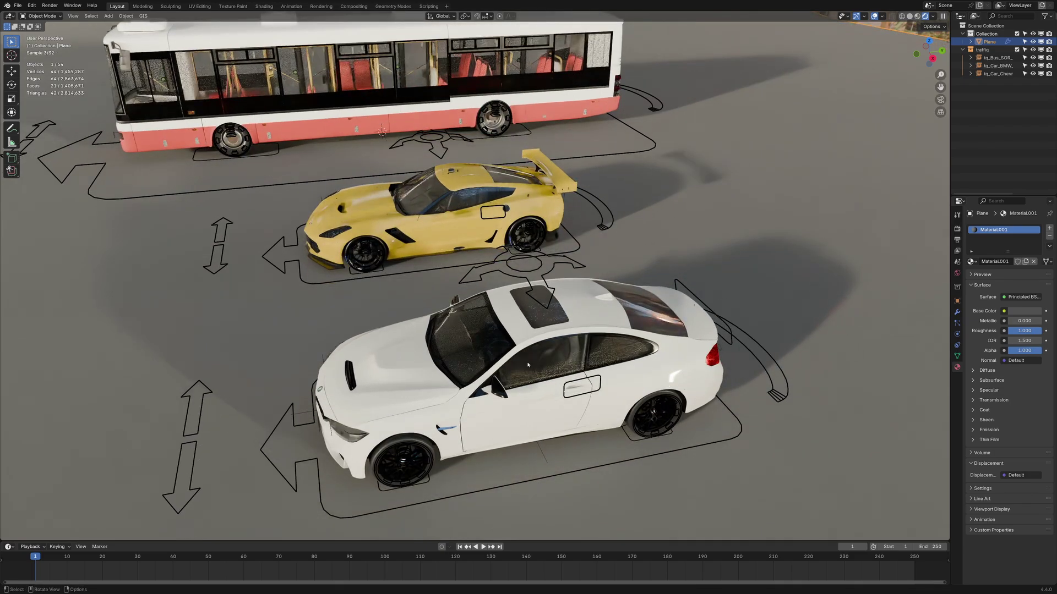
left_click(568, 397)
middle_click_drag(550, 336, 476, 378)
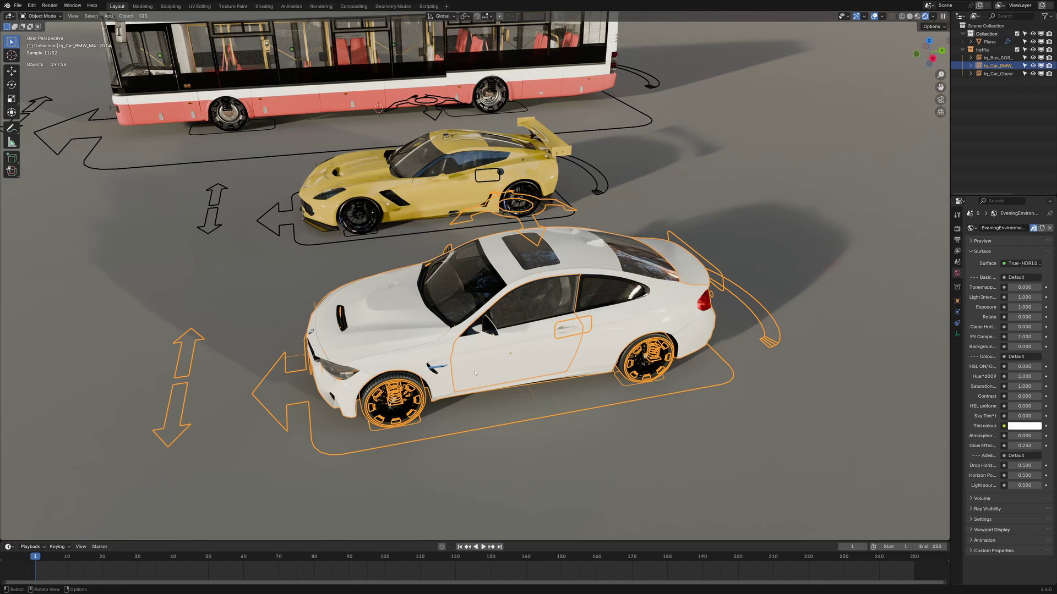
key("n")
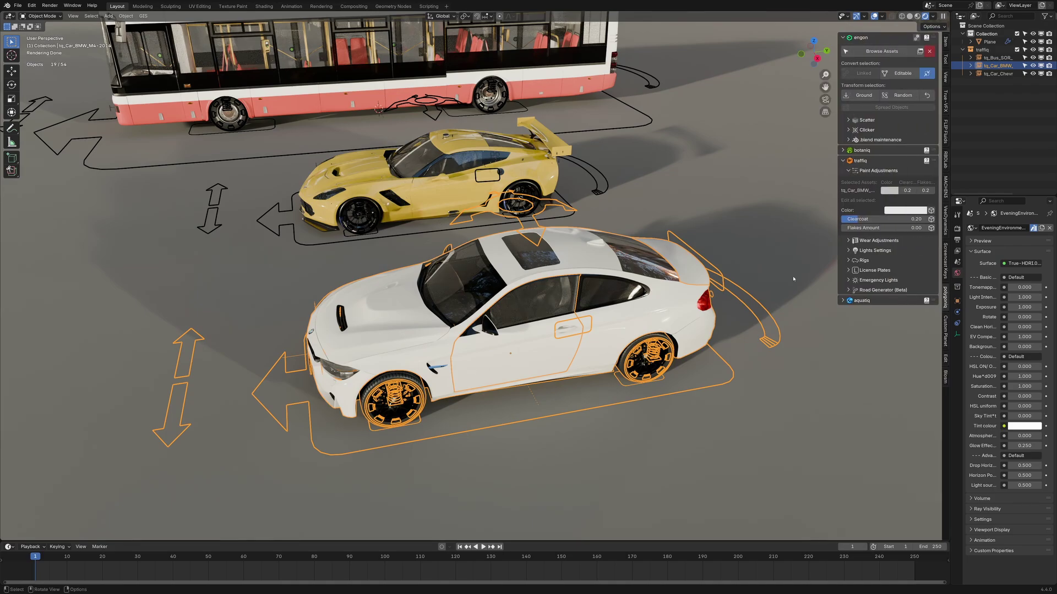
left_click(899, 73)
middle_click_drag(609, 308, 612, 238, "shift")
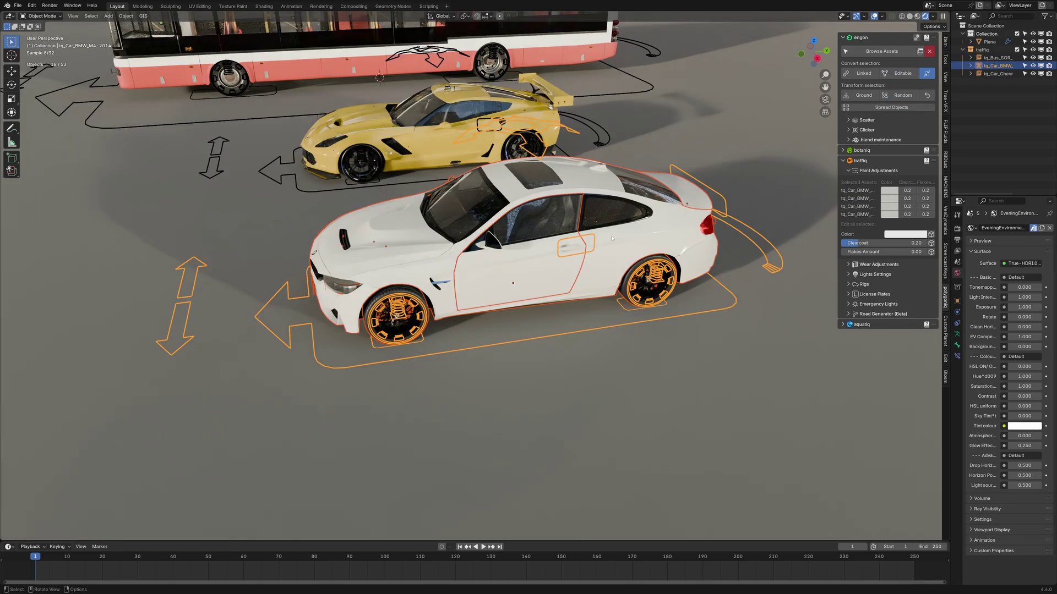
Put the white BMW's rig into Pose Mode and rotate its front-left door open to expose the interior.
left_click(578, 238)
key("e")
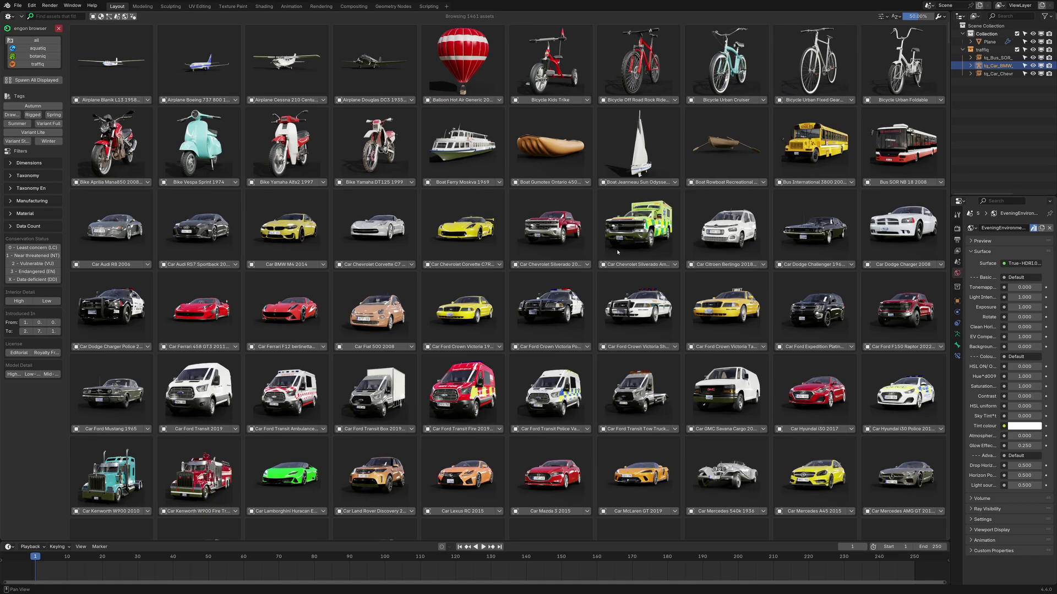
key("e")
left_click(41, 16)
left_click(42, 42)
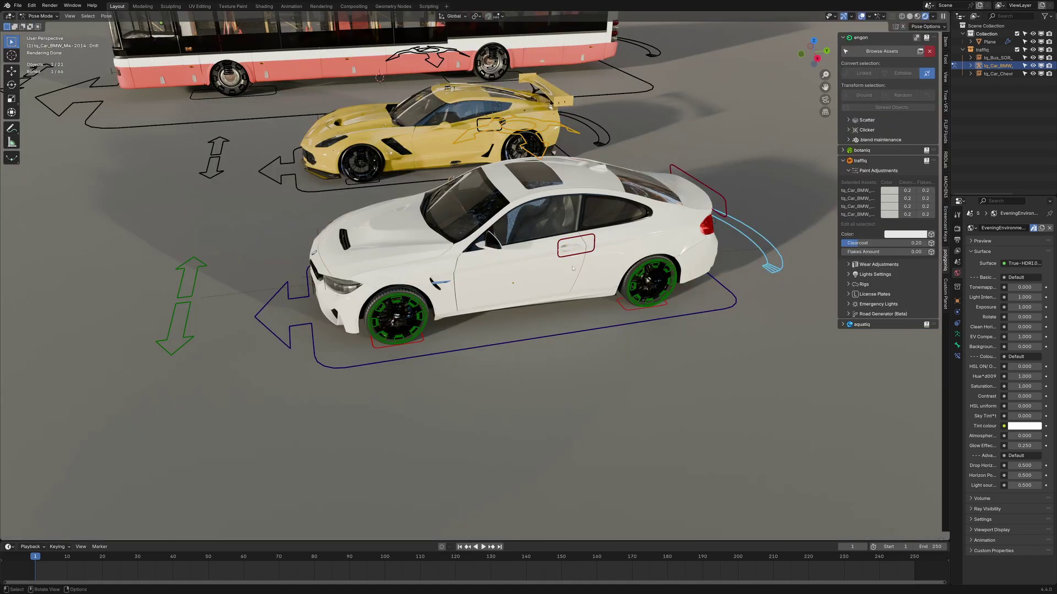
left_click(585, 244)
key("r")
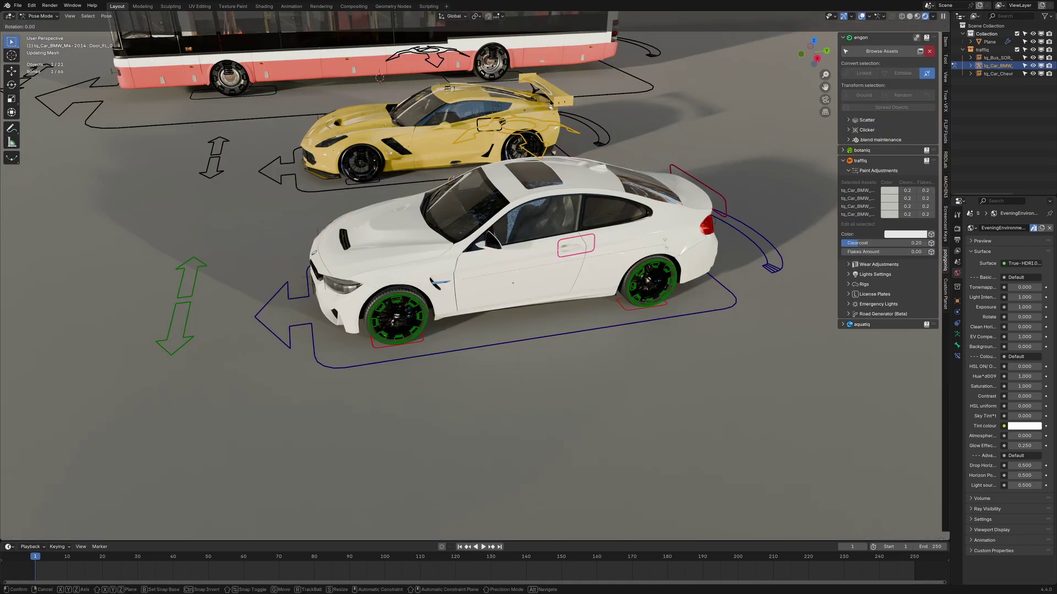
left_click(461, 388)
middle_click_drag(461, 388, 410, 286)
scroll(419, 270, "up", 4)
scroll(410, 286, "up", 4)
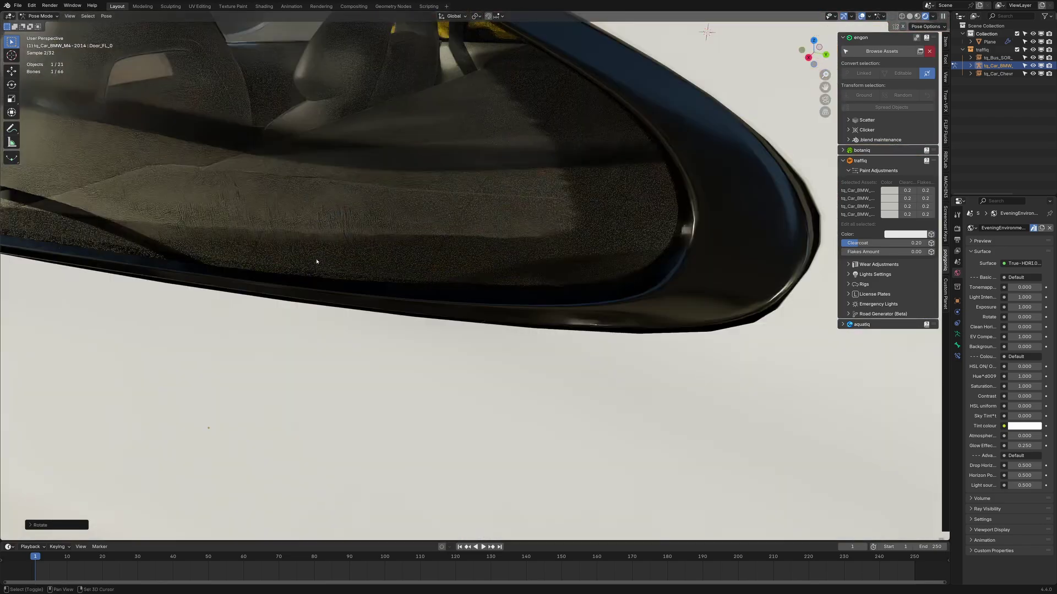
middle_click_drag(316, 262, 384, 271, "shift")
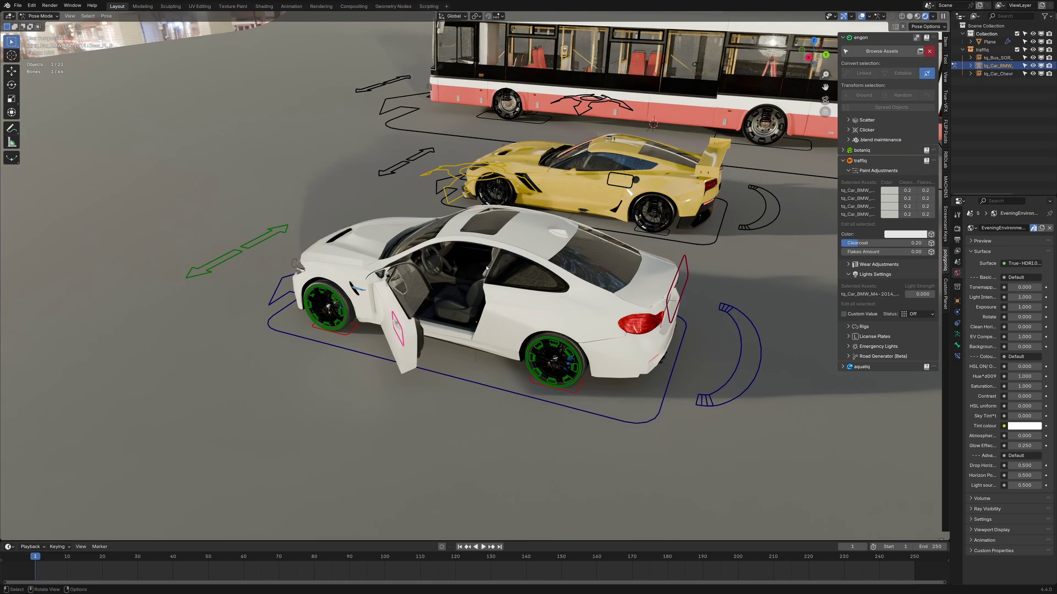
Return to Object Mode and convert the yellow Corvette asset to editable.
middle_click_drag(557, 301, 466, 298)
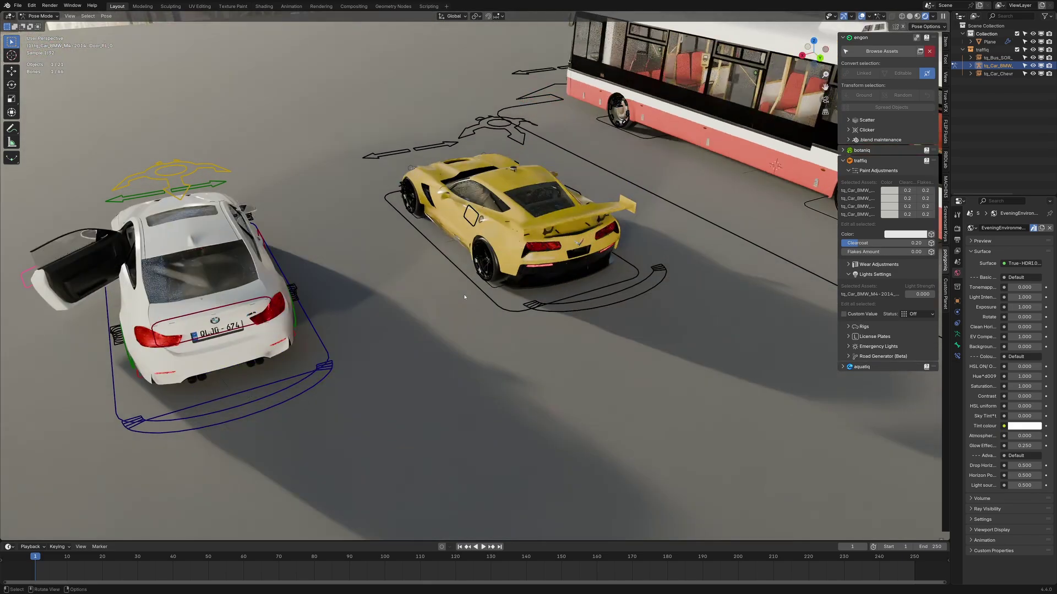
scroll(496, 281, "up", 4)
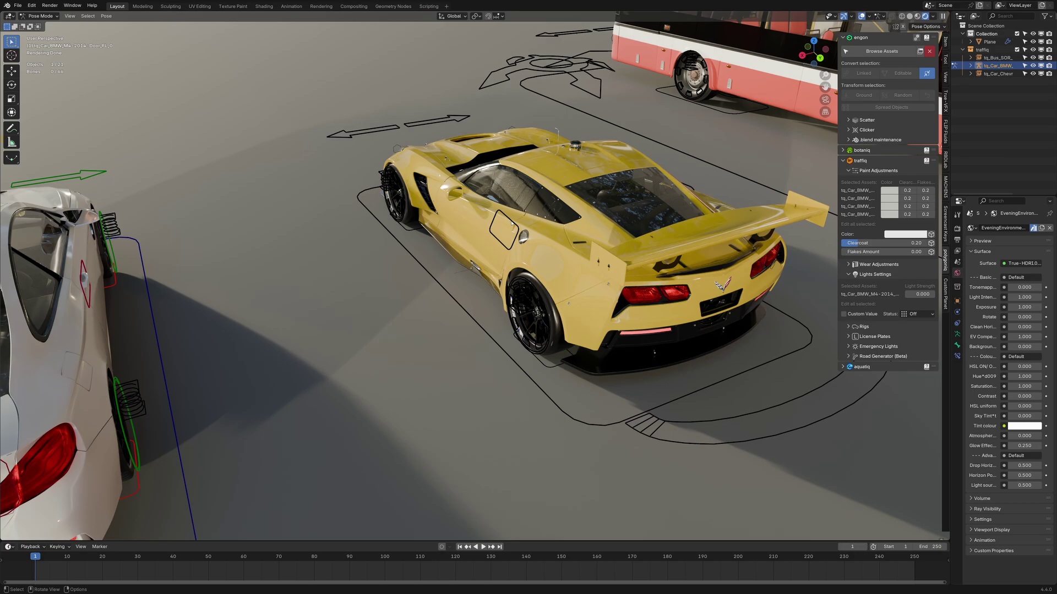
left_click(40, 15)
left_click(49, 26)
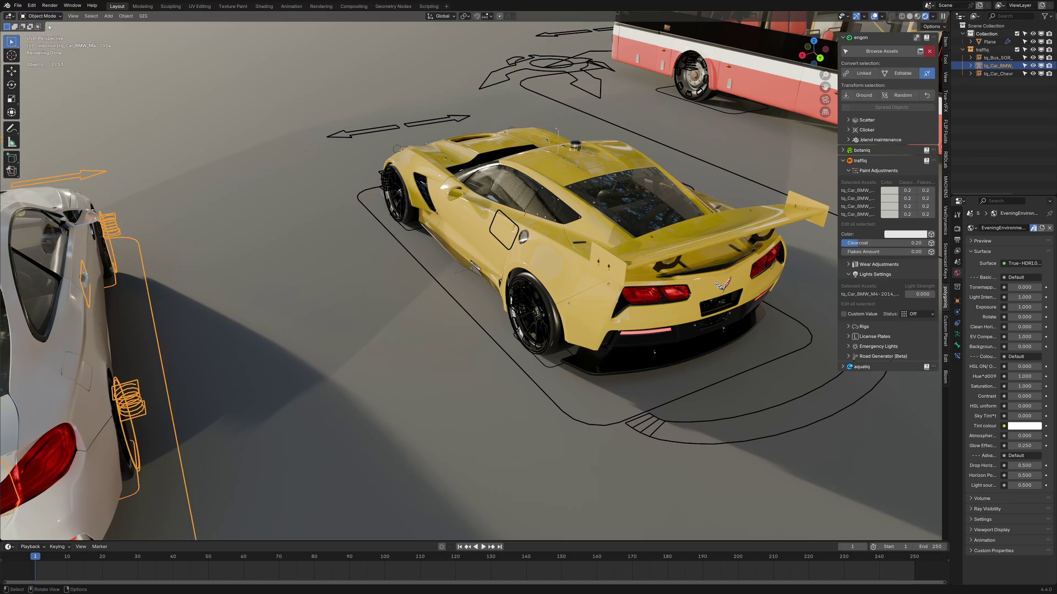
left_click(514, 229)
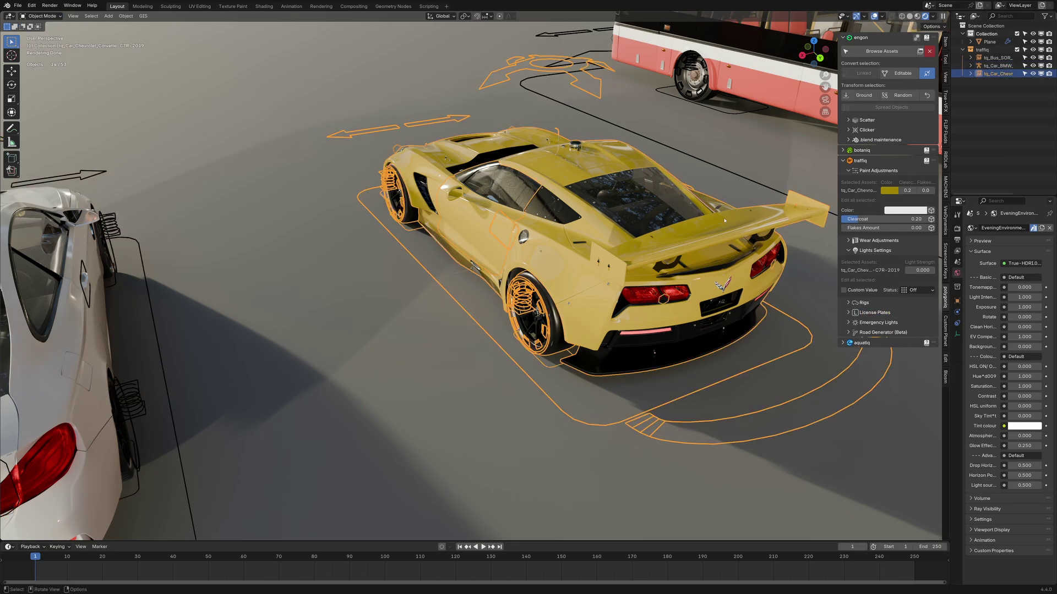
left_click(899, 80)
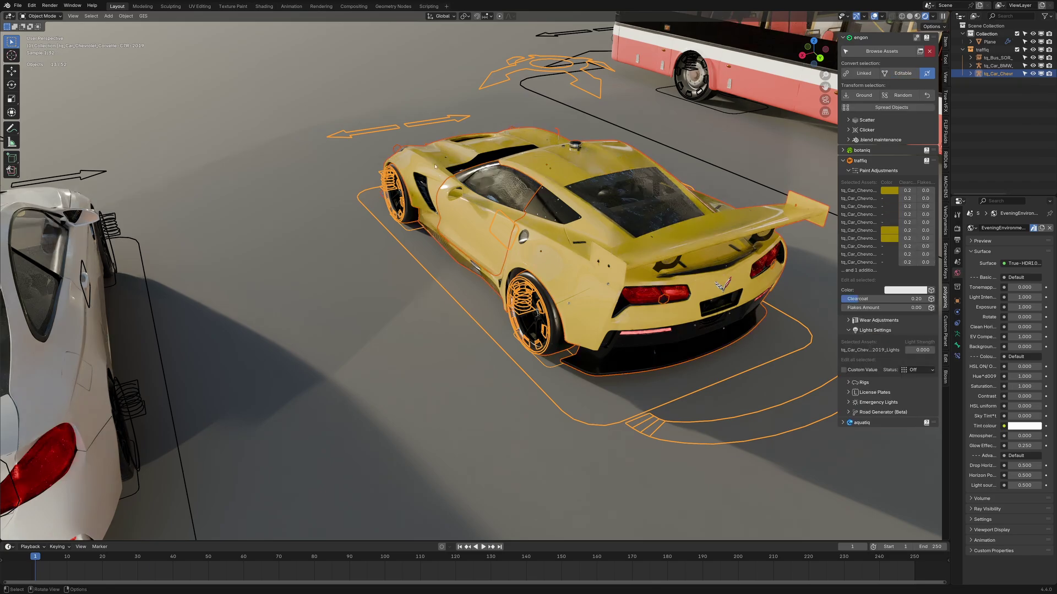
Rotate the yellow Corvette's front-left door open about the Z axis in Pose Mode, finishing in Object Mode.
left_click(41, 16)
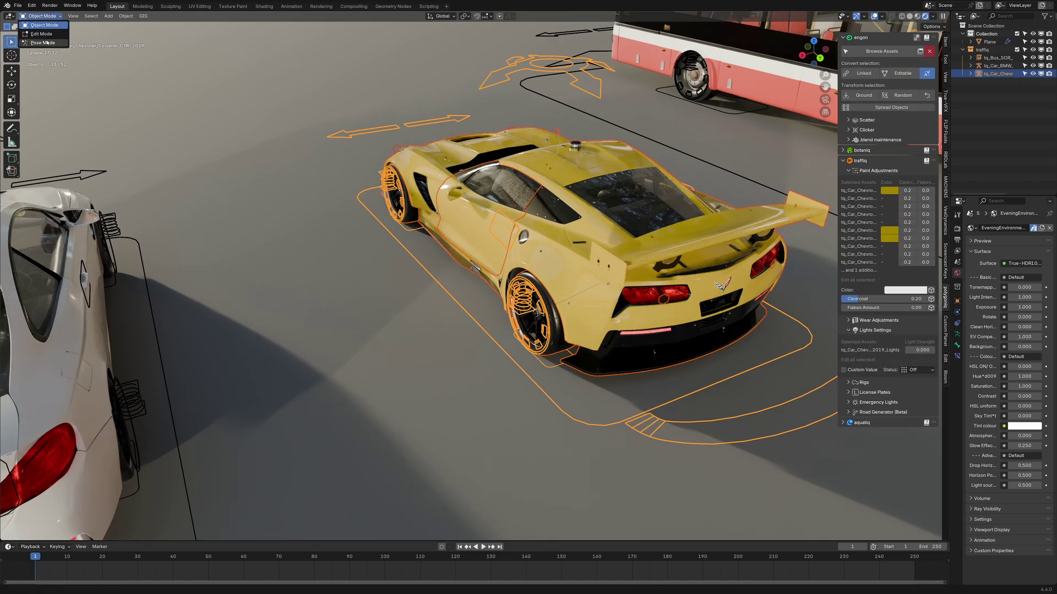
left_click(39, 43)
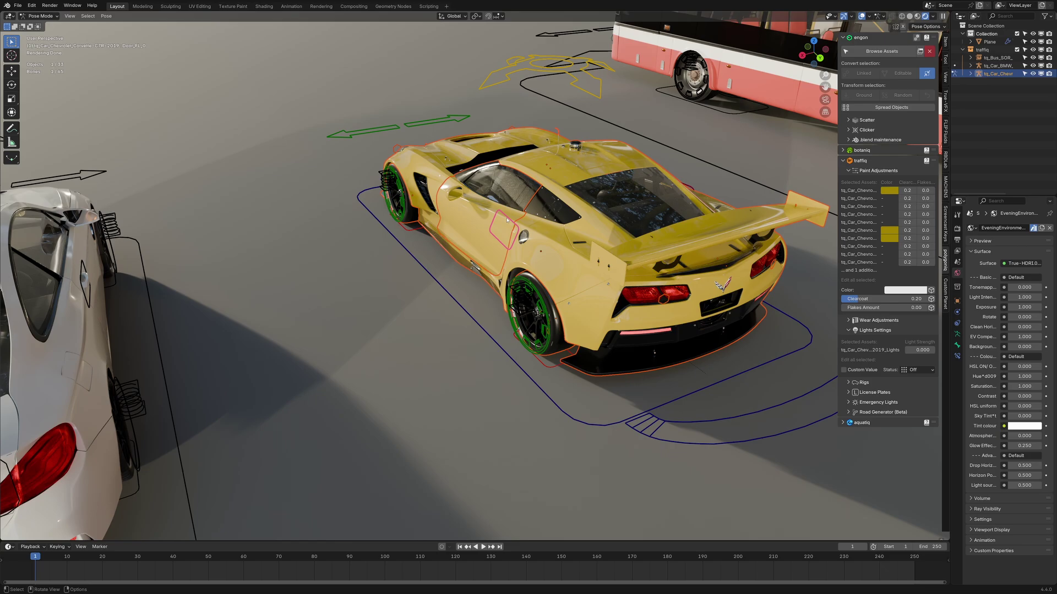
key("r")
key("z")
left_click(419, 299)
middle_click_drag(441, 233, 538, 265, "shift")
scroll(545, 273, "up", 9)
key("ctrl+Tab")
Examine the Corvette's cockpit from inside the car using Walk Navigation.
middle_click_drag(643, 288, 710, 221)
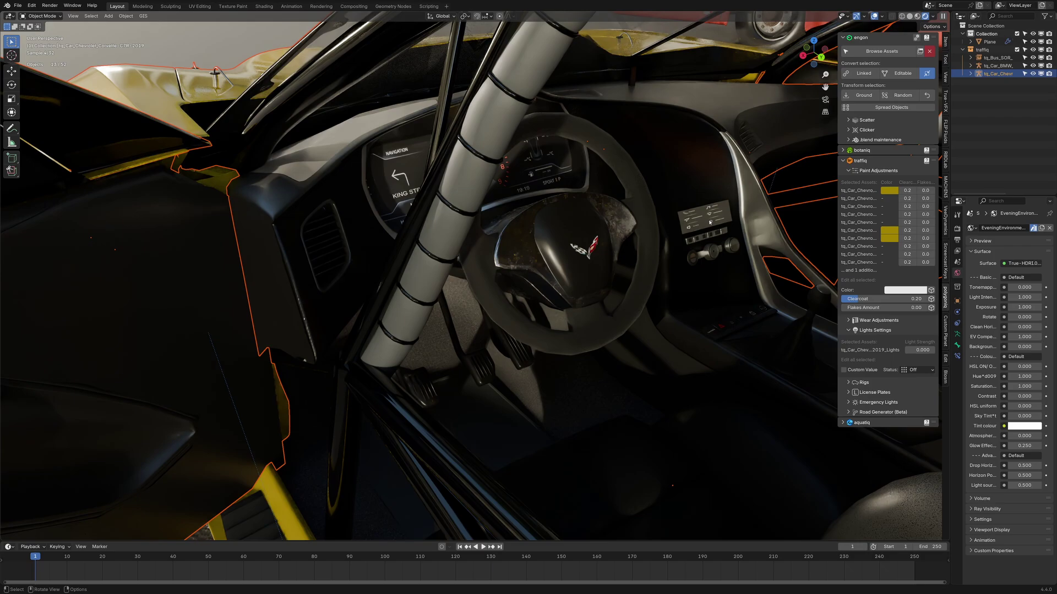
key("F3")
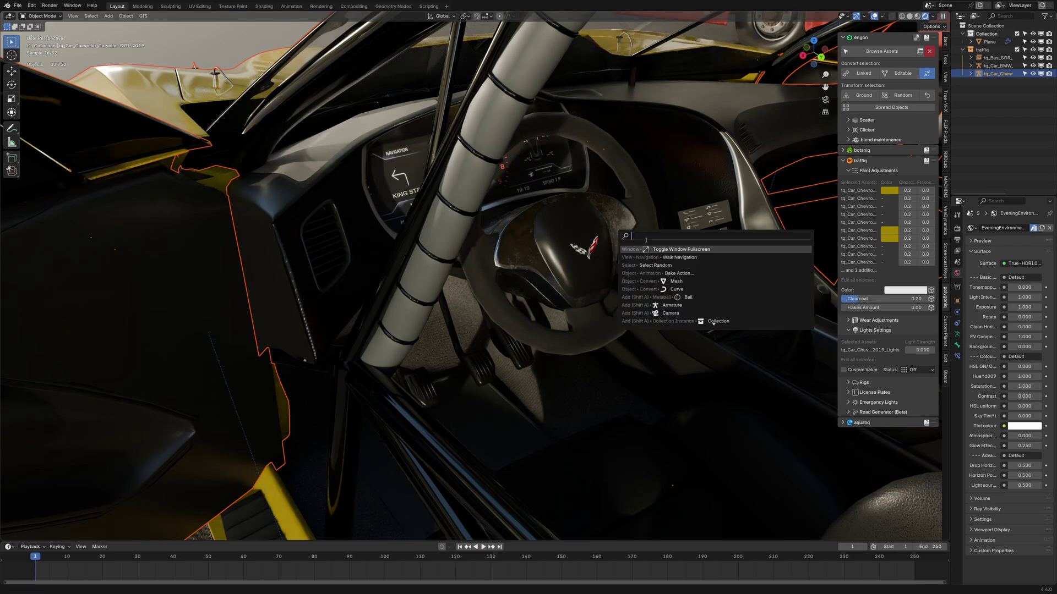
type("walk")
key("Return")
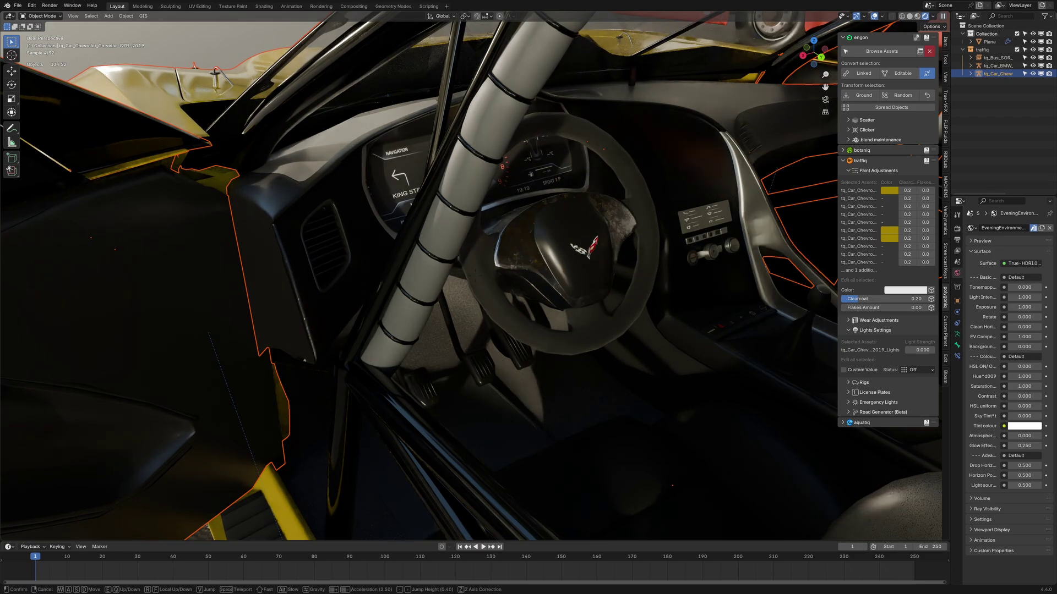
key("w")
key("s")
scroll(471, 278, "down", 11)
key("w")
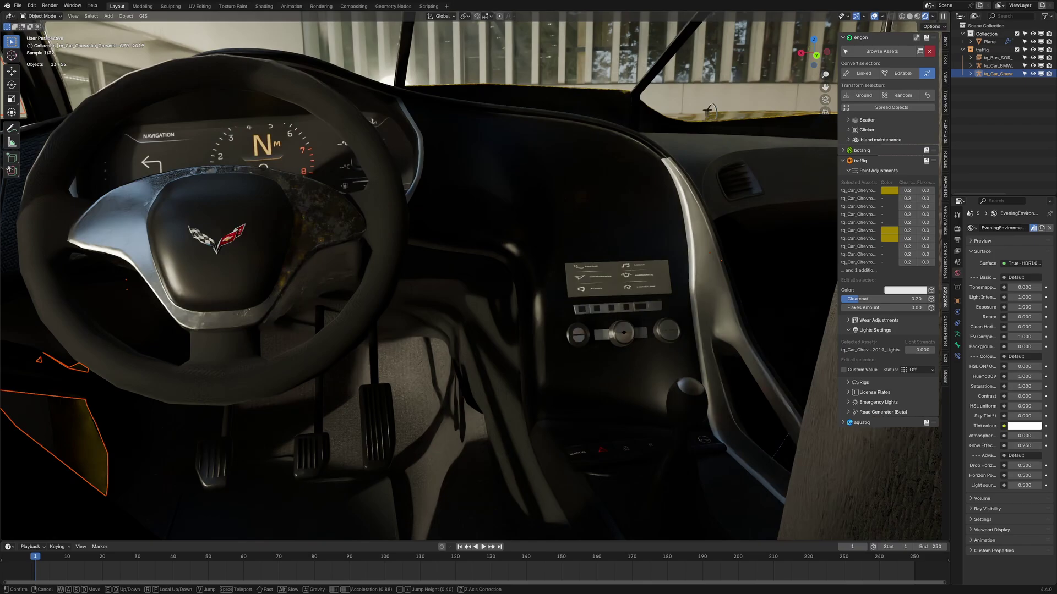
scroll(471, 278, "down", 3)
key("s")
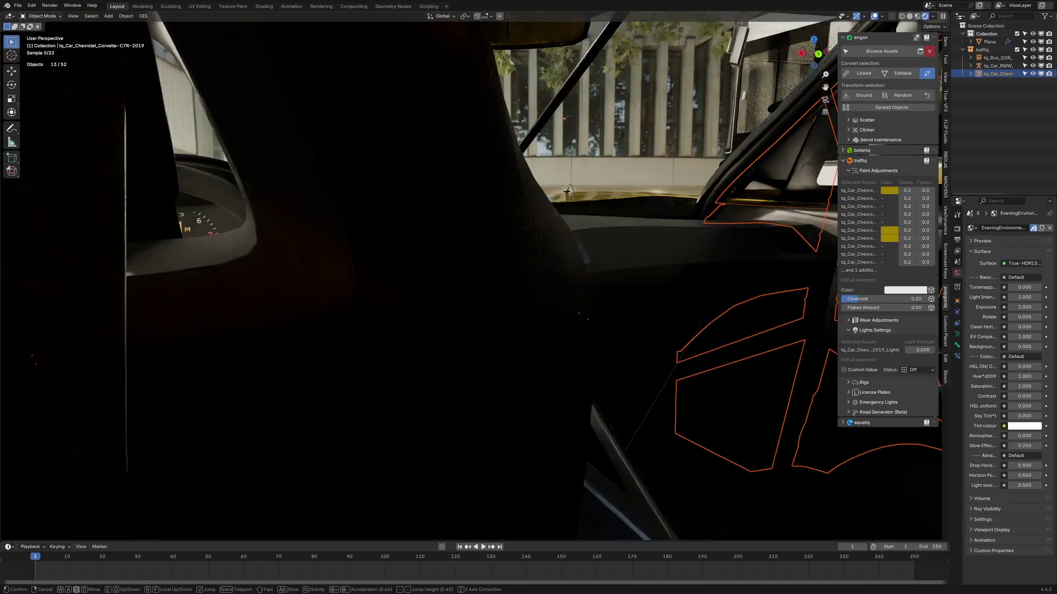
key("a")
key("w")
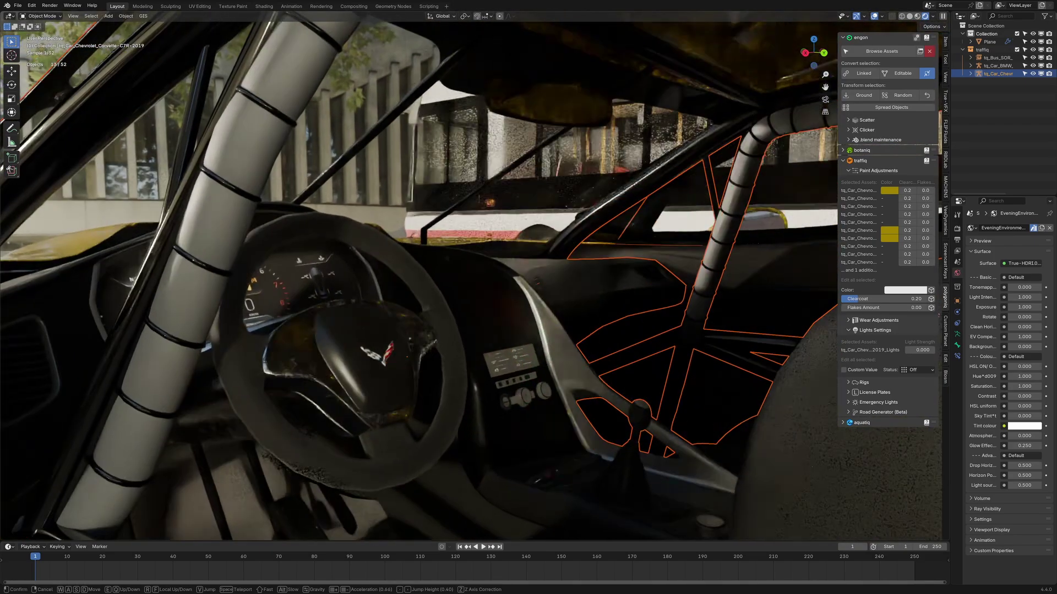
left_click(646, 242)
Restart Walk Navigation and inspect the Corvette's steering wheel, instrument display and seats up close.
key("F3")
key("Return")
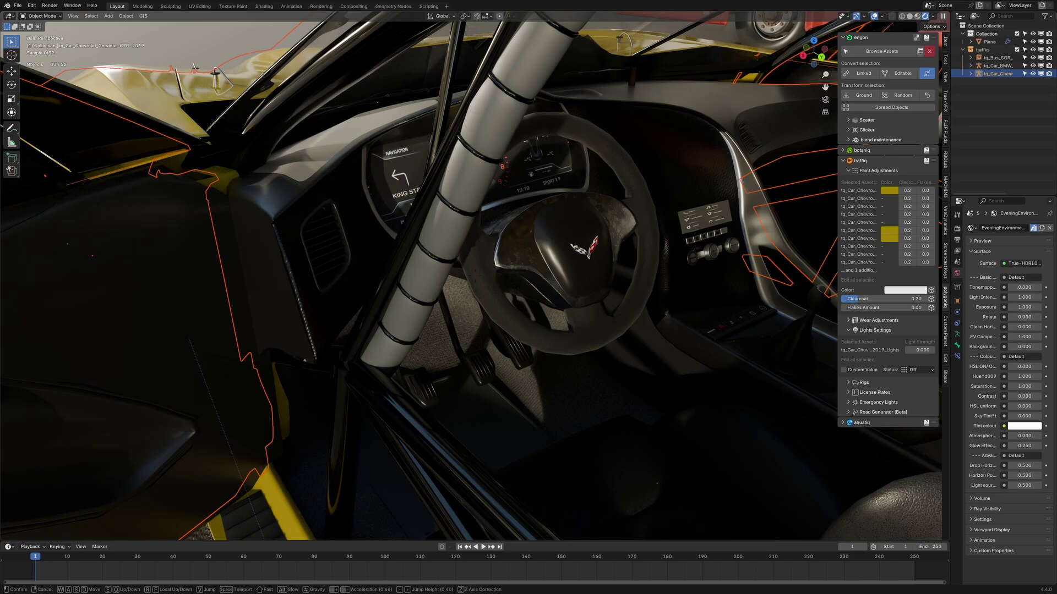
key("w")
key("d")
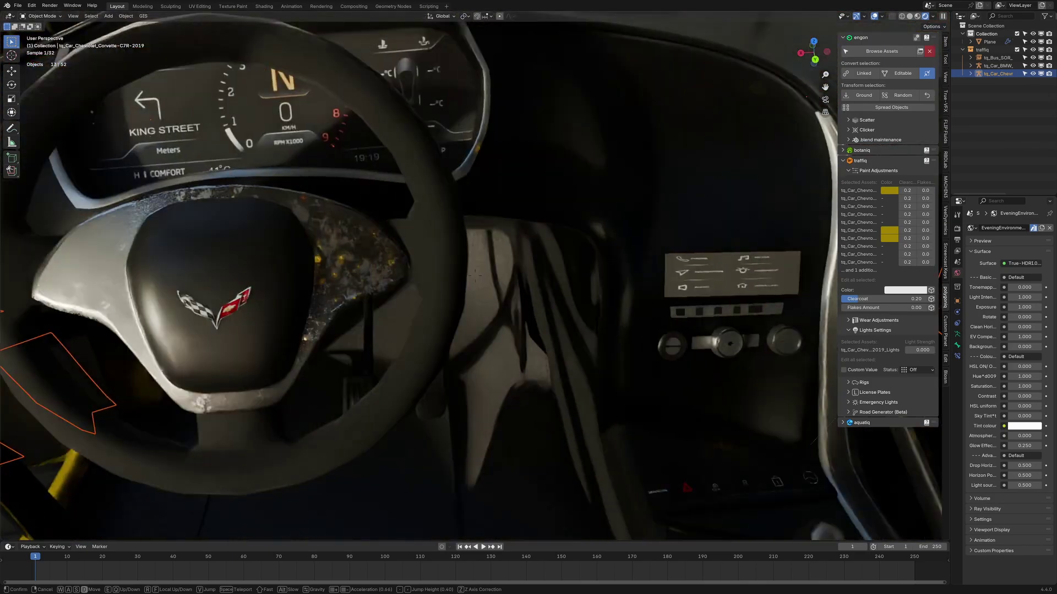
key("s")
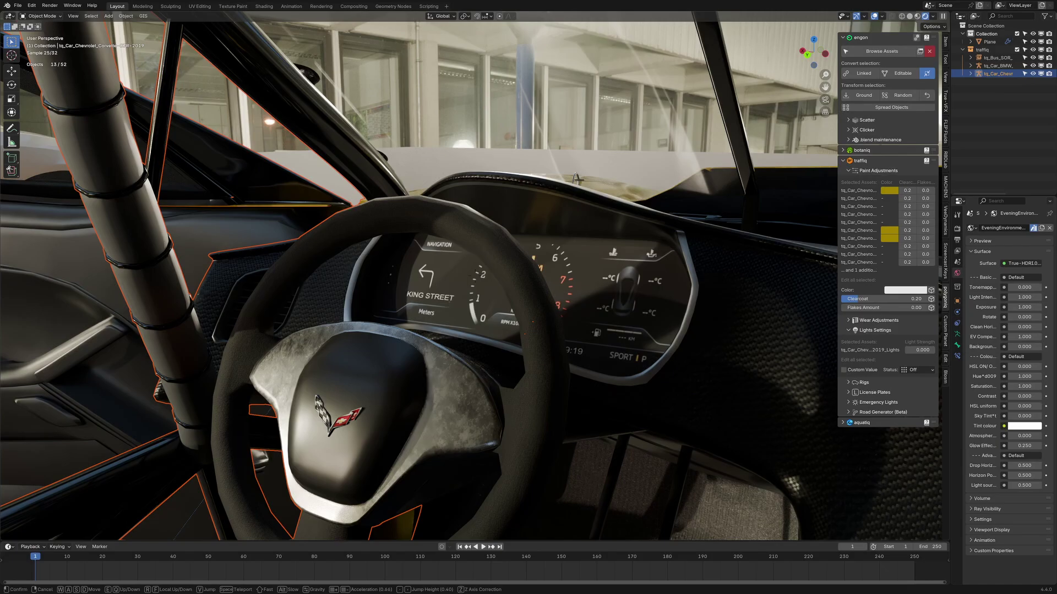
key("s")
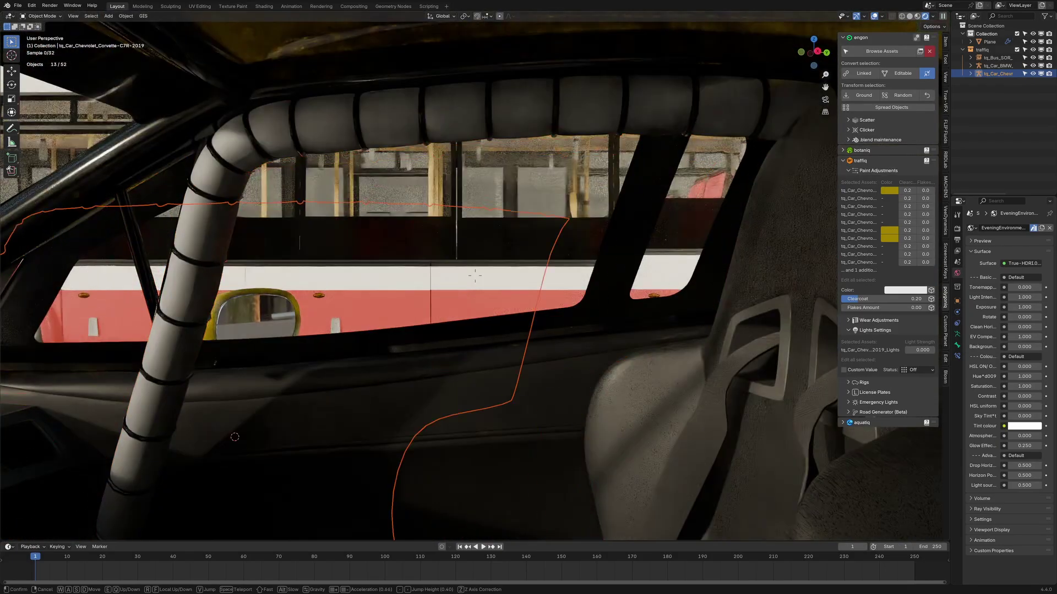
Walk from the Corvette into the bus and examine its seats, handrails and windows.
key("w")
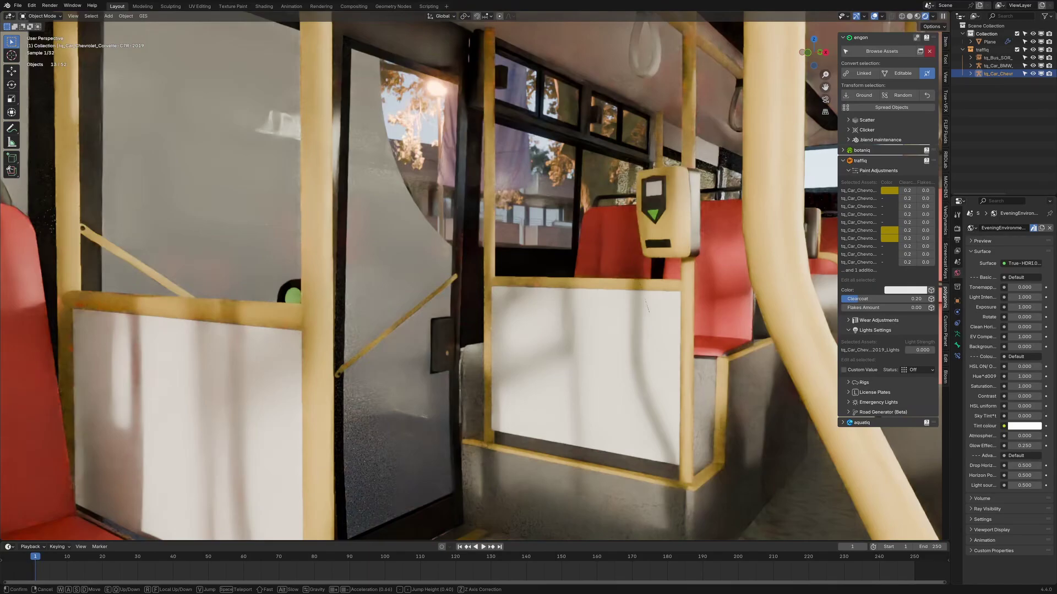
key("s")
key("a")
key("a")
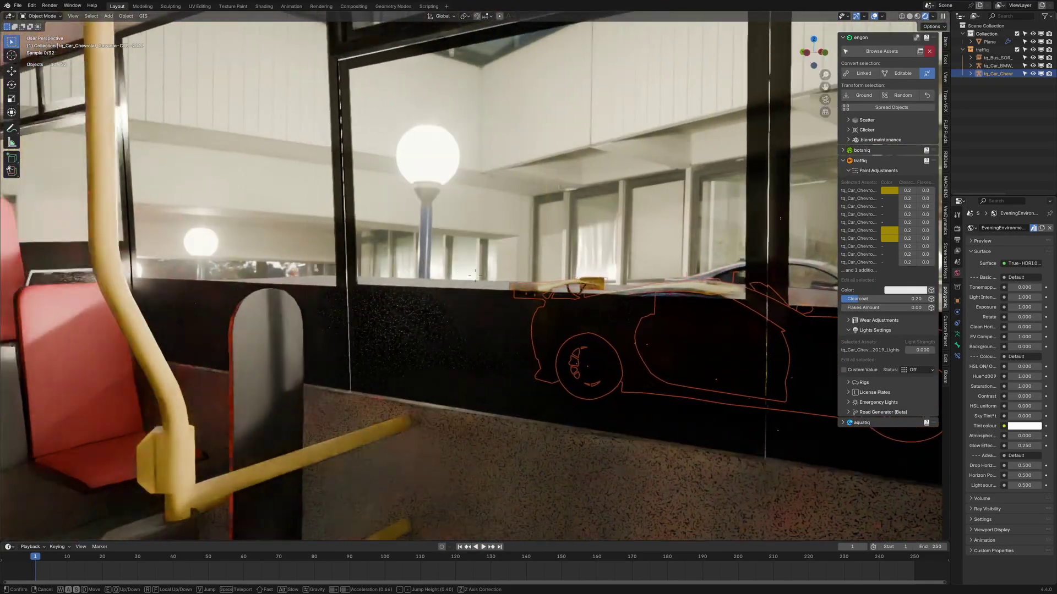
key("s")
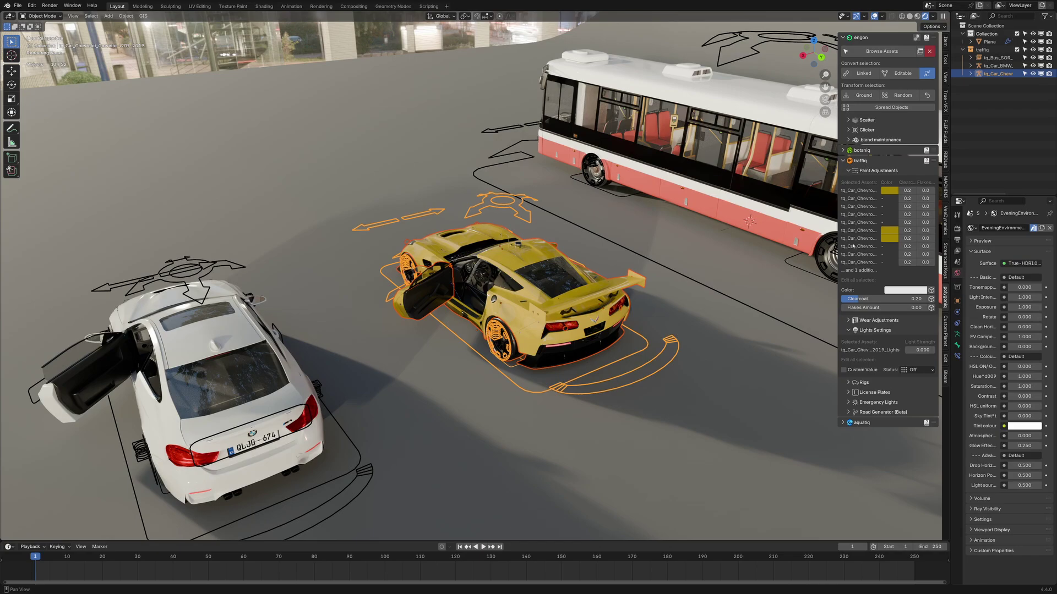
Browse the engon asset library through its vehicle, road, water effect and flower assets.
left_click(844, 150)
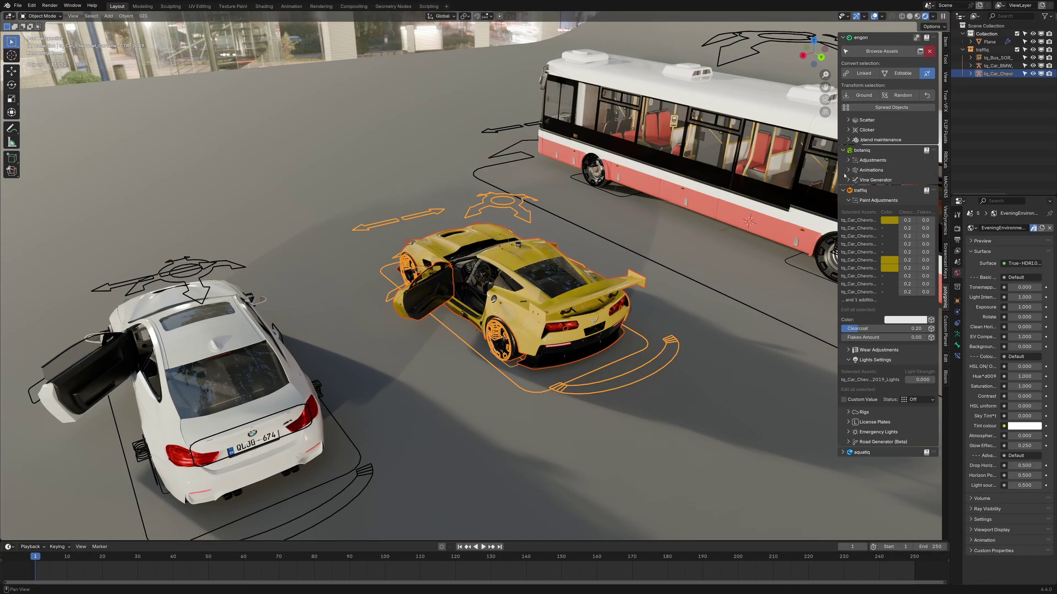
left_click(842, 150)
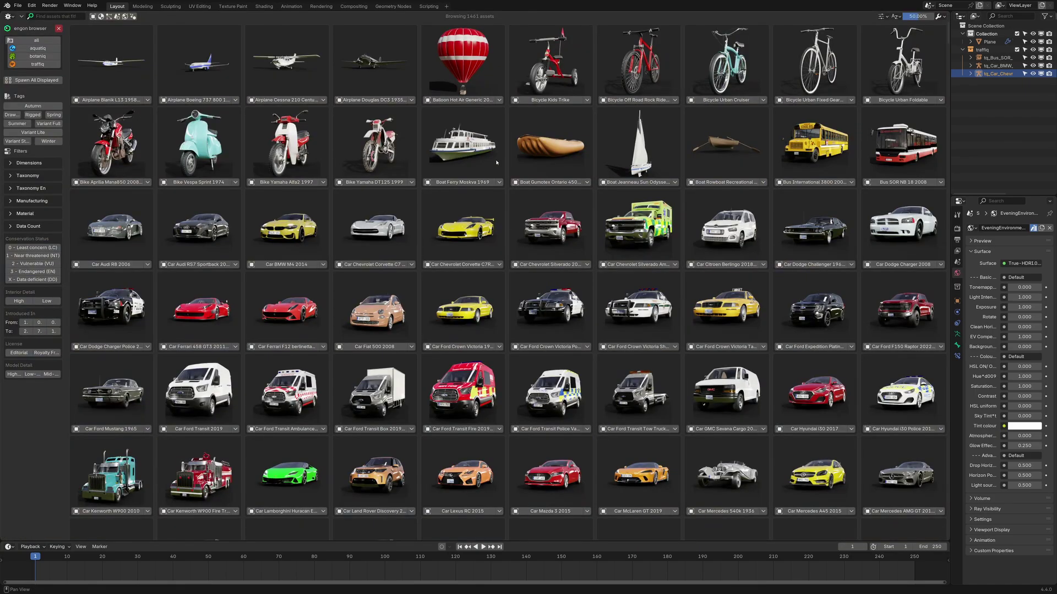
scroll(468, 225, "down", 10)
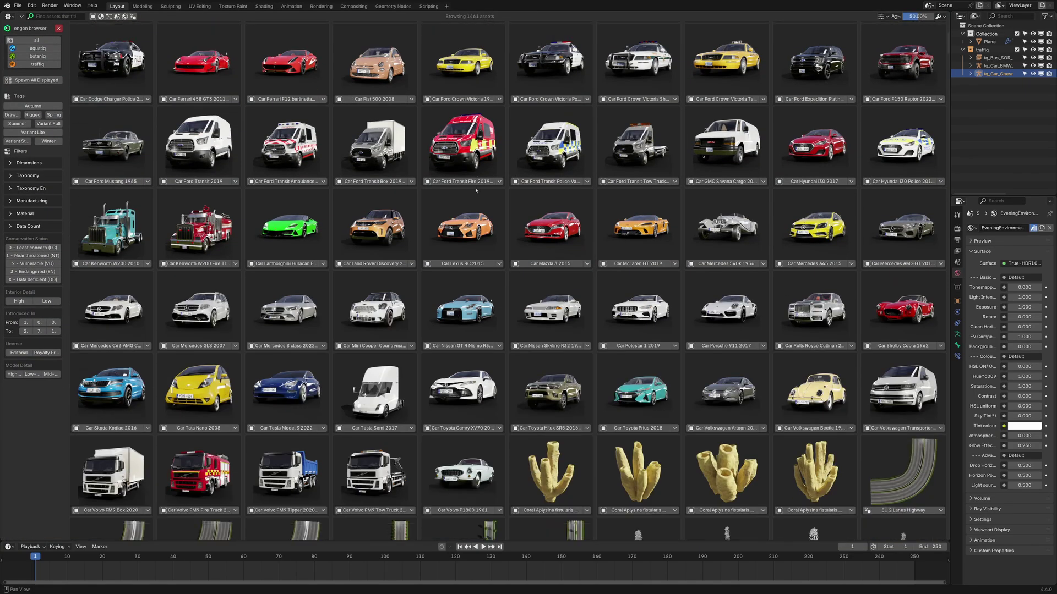
scroll(467, 226, "down", 3)
scroll(392, 198, "down", 7)
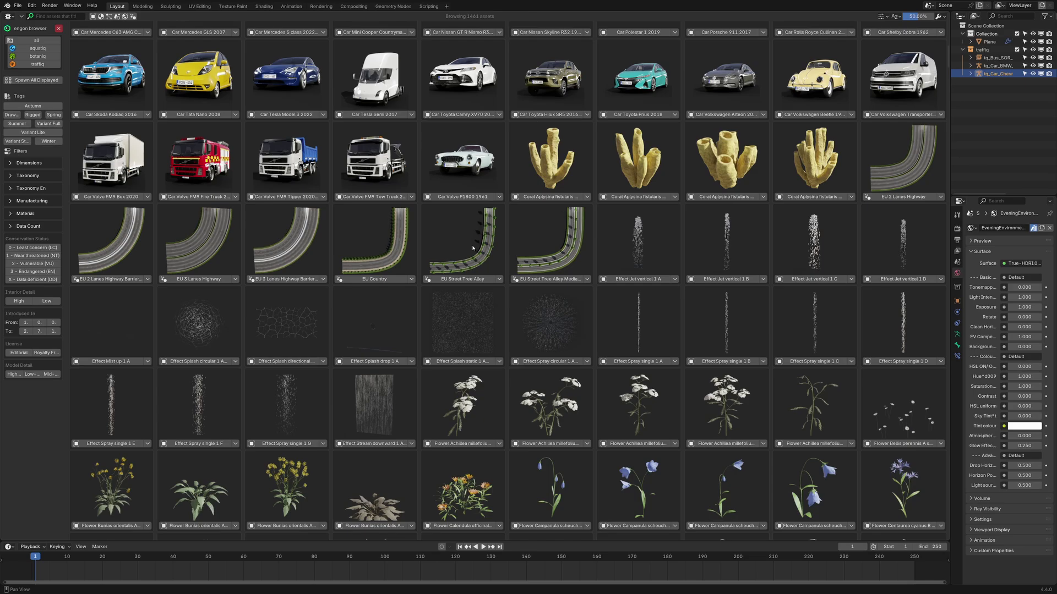
scroll(366, 197, "down", 2)
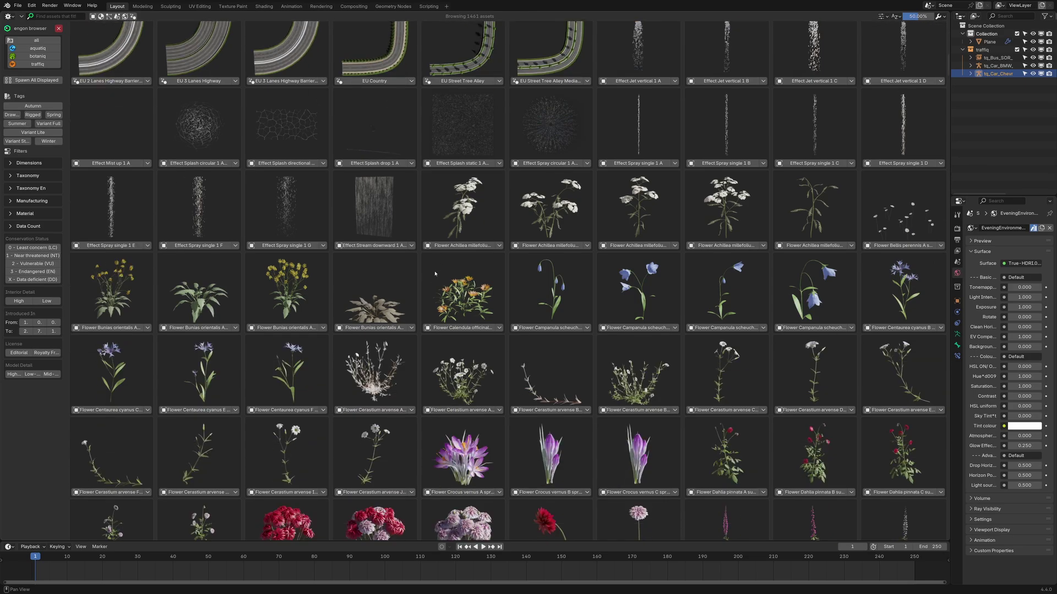
Limit the asset library to the traffiq category and browse its roads, license plates and street signs.
scroll(367, 197, "up", 2)
left_click(36, 64)
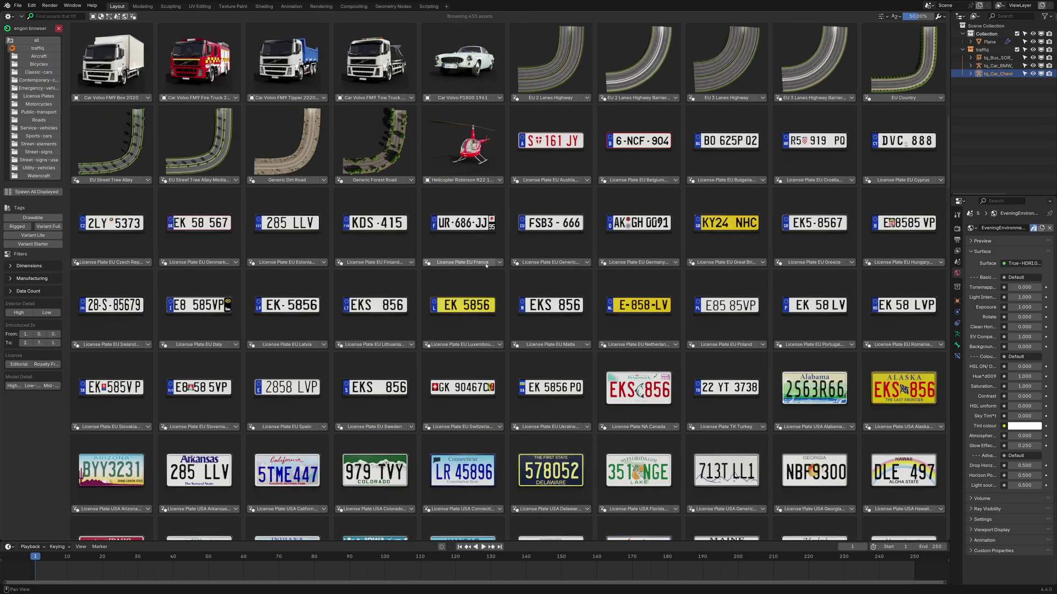
scroll(664, 276, "down", 10)
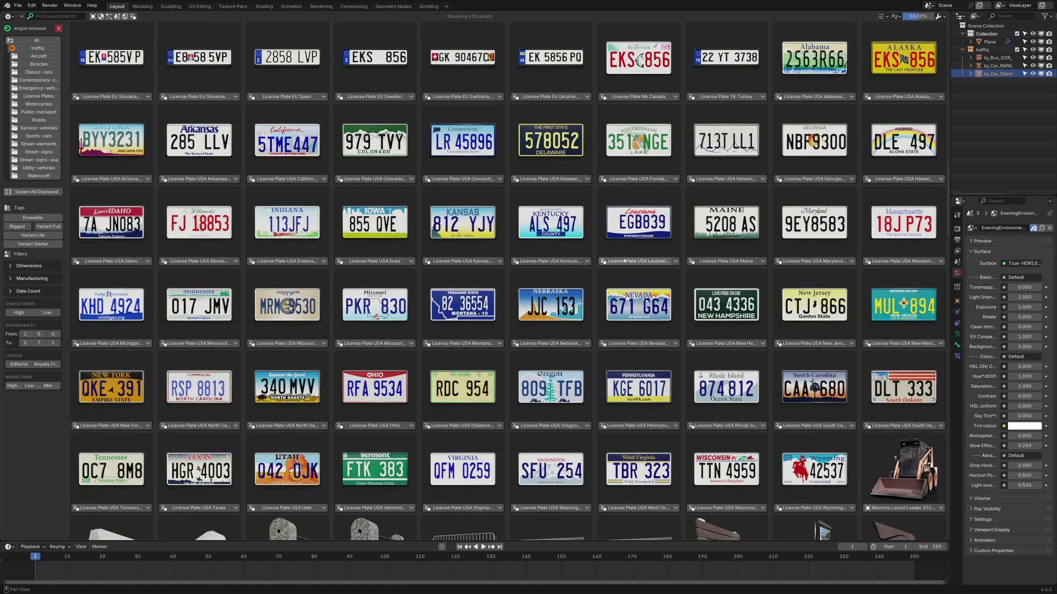
scroll(665, 277, "down", 20)
scroll(611, 268, "down", 2)
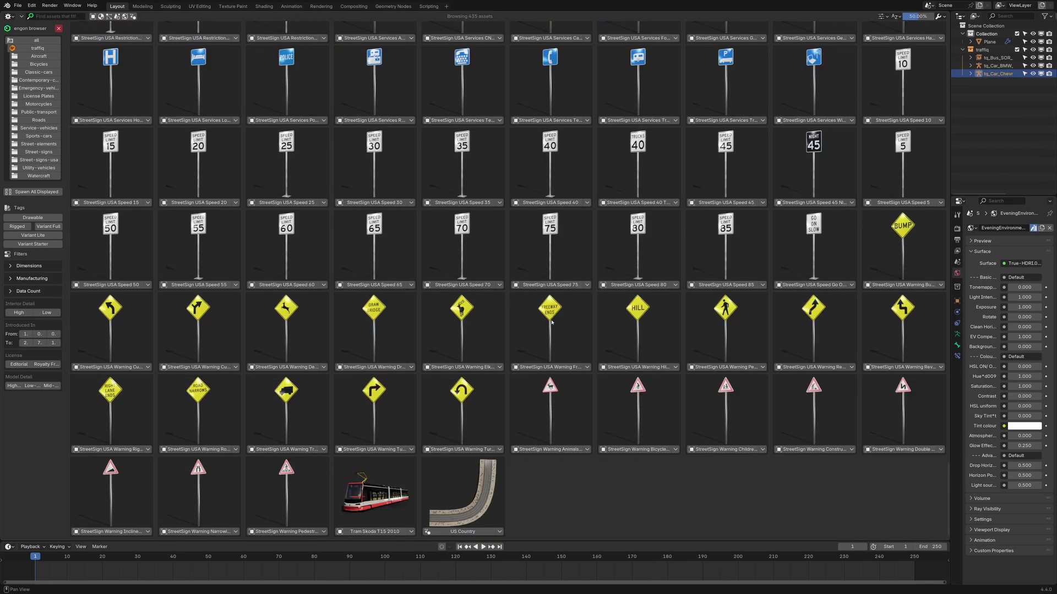
scroll(545, 326, "up", 20)
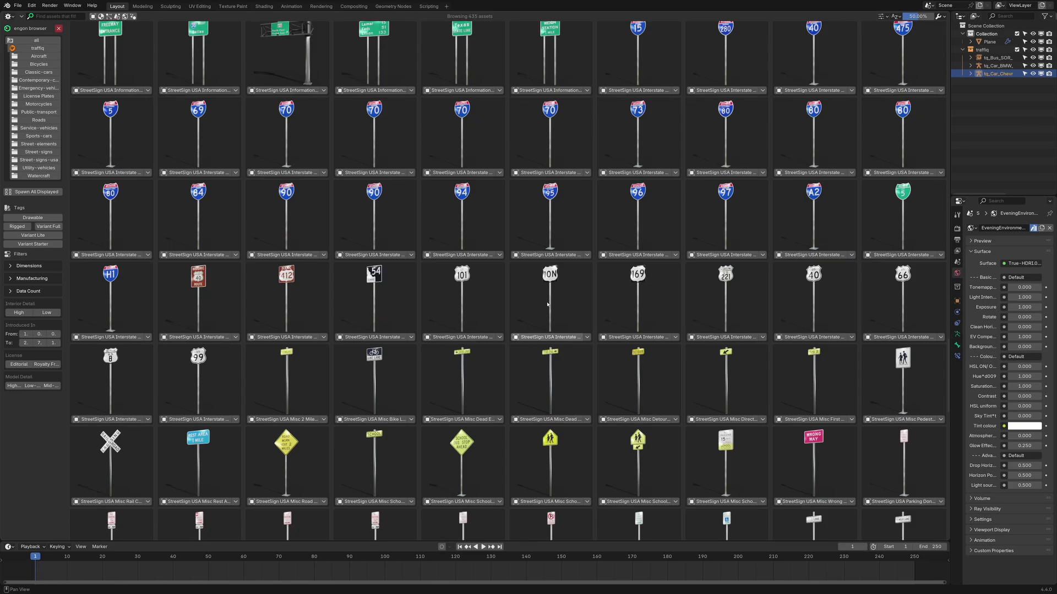
Add the green Lamborghini Huracan Evo from the traffiq vehicles and place it beside the white BMW.
scroll(548, 288, "up", 11)
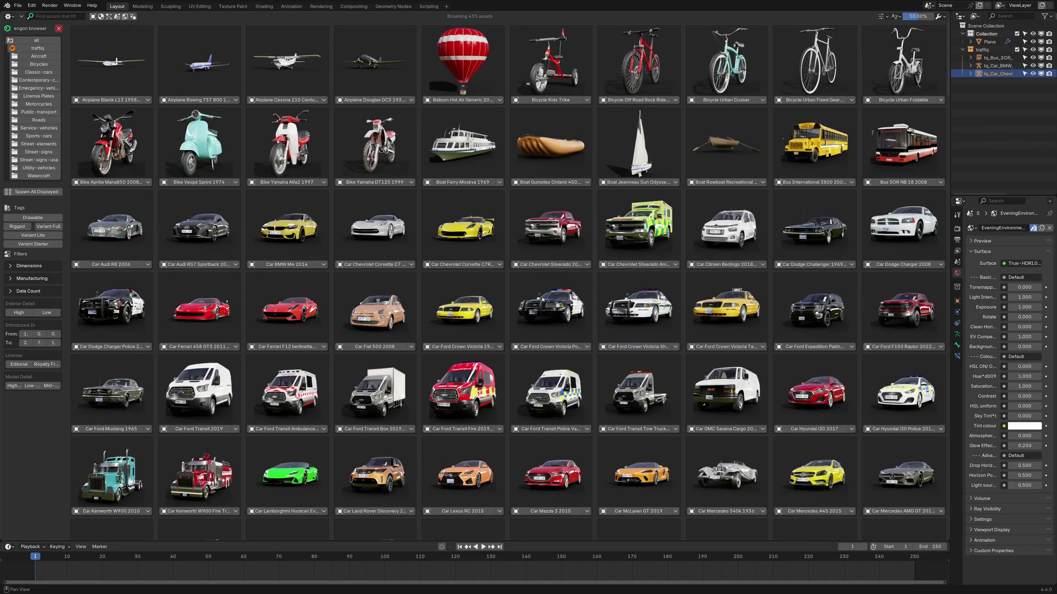
left_click(282, 511)
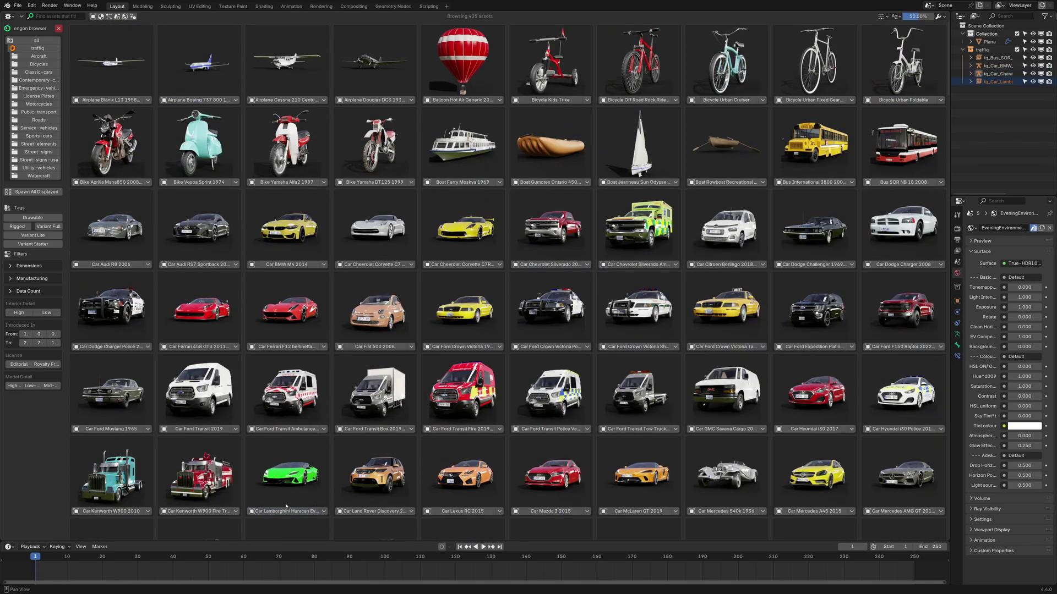
left_click(317, 413)
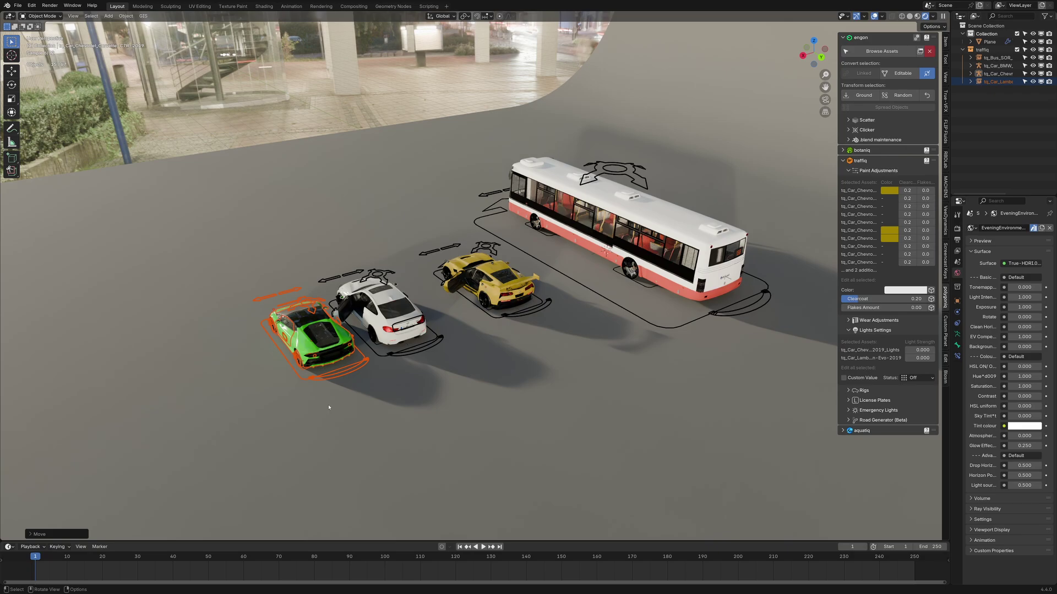
Add a Nurbs Circle curve and scale its control points up in Edit Mode until it surrounds the vehicles.
middle_click_drag(330, 406, 685, 219)
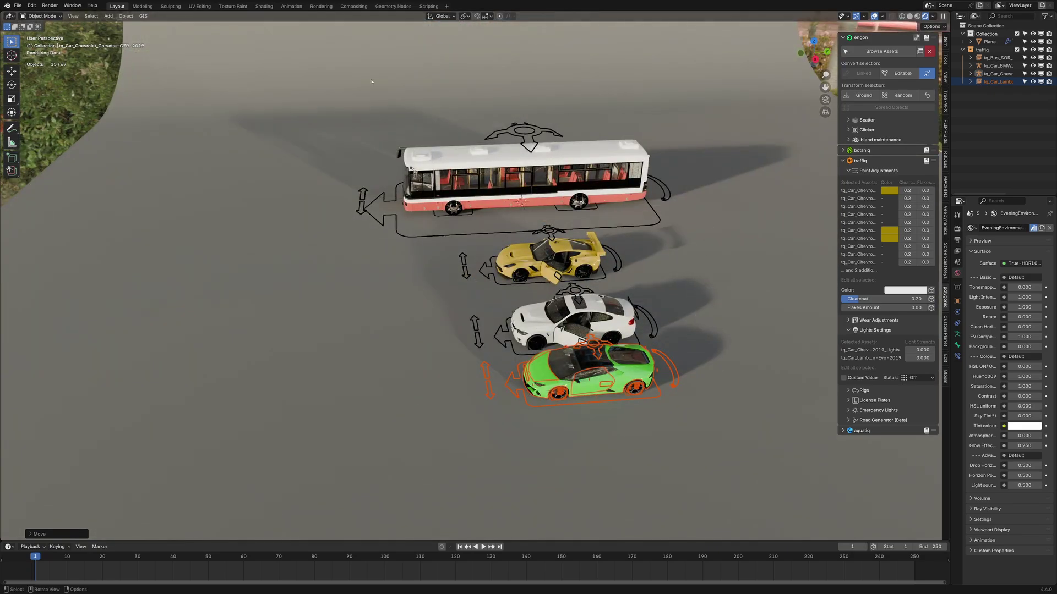
scroll(602, 319, "down", 2)
key("shift+a")
mouse_move(561, 253)
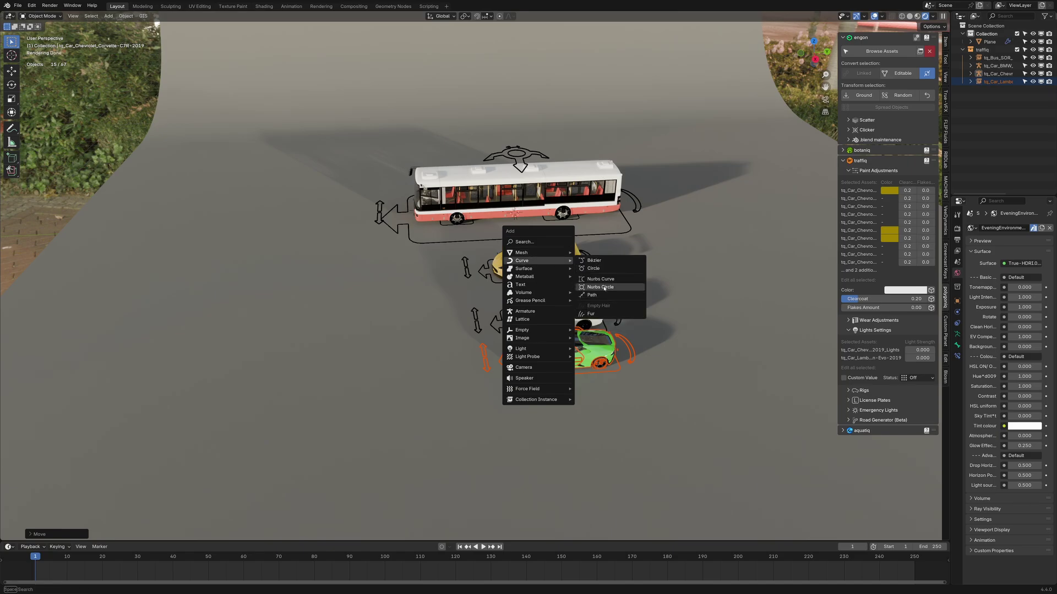
left_click(604, 288)
key("Tab")
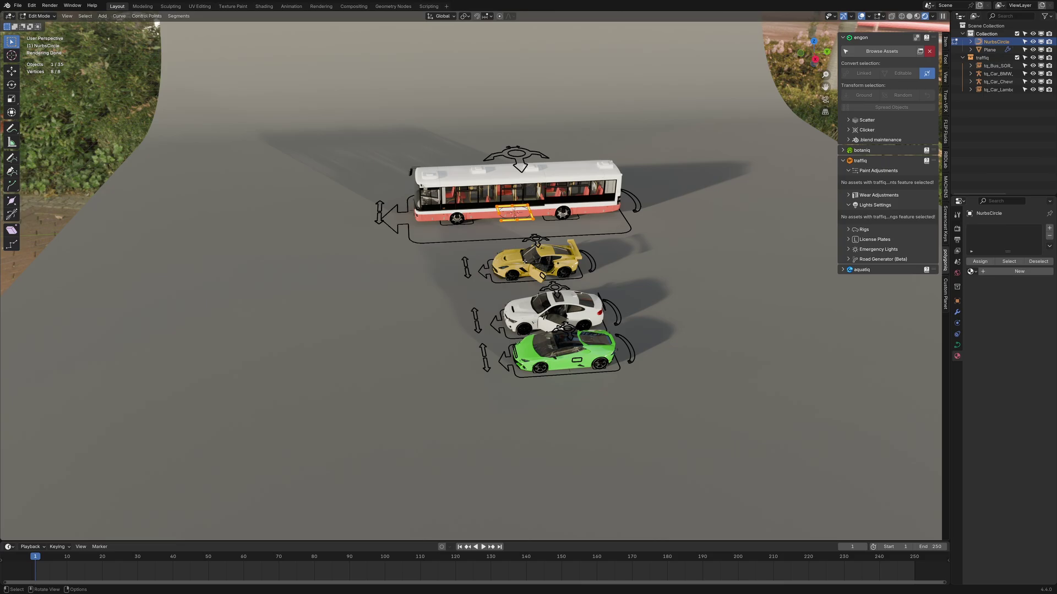
key("s")
left_click(410, 145)
Scale the circle's control points along the Y and X axes to form an oval that is narrow along X.
key("s")
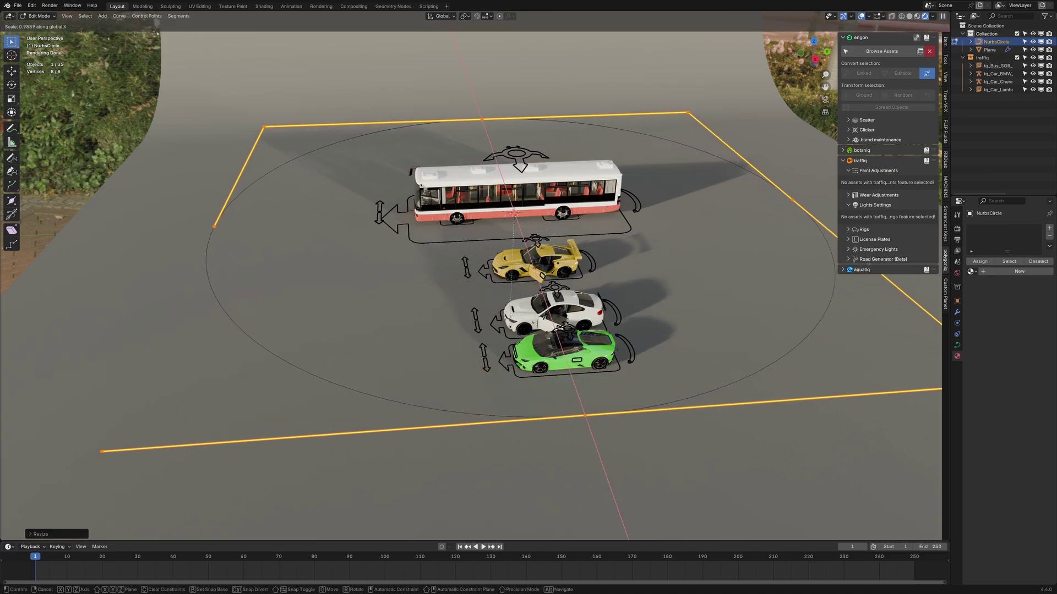
key("x")
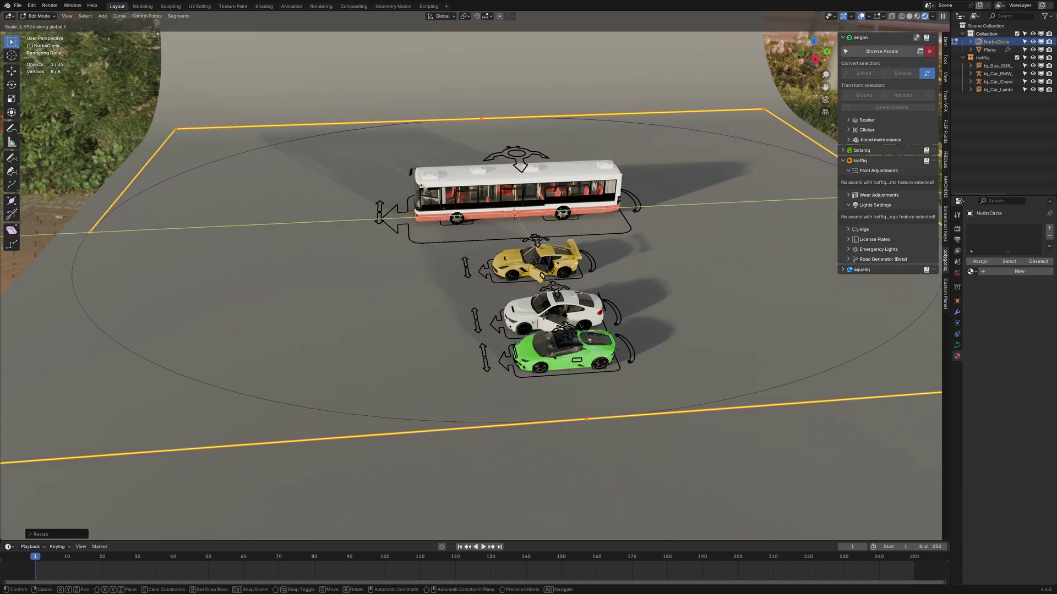
key("y")
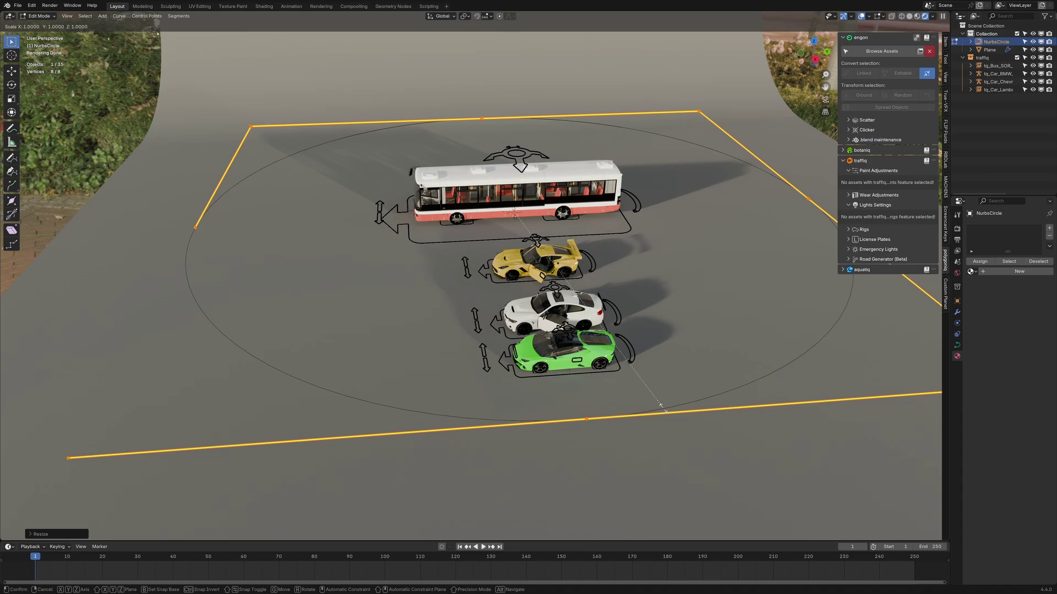
key("x")
left_click(560, 323)
Rotate the oval curve 90 degrees, shift it along X around the parked vehicles and return to Object Mode.
middle_click_drag(503, 291, 539, 302)
scroll(571, 311, "down", 3)
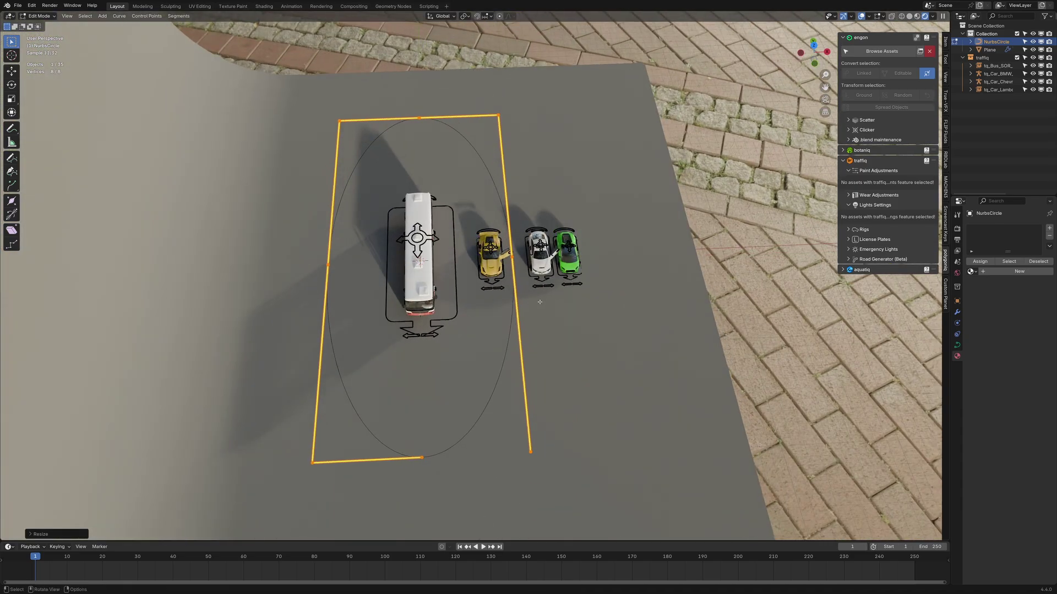
type("r")
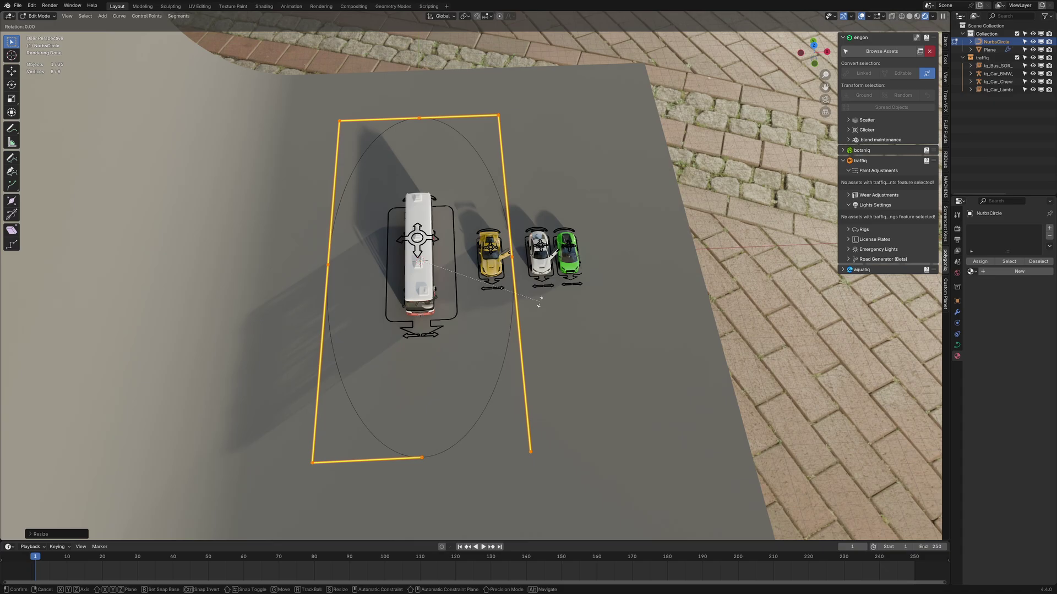
type("90")
key("Return")
key("g")
key("x")
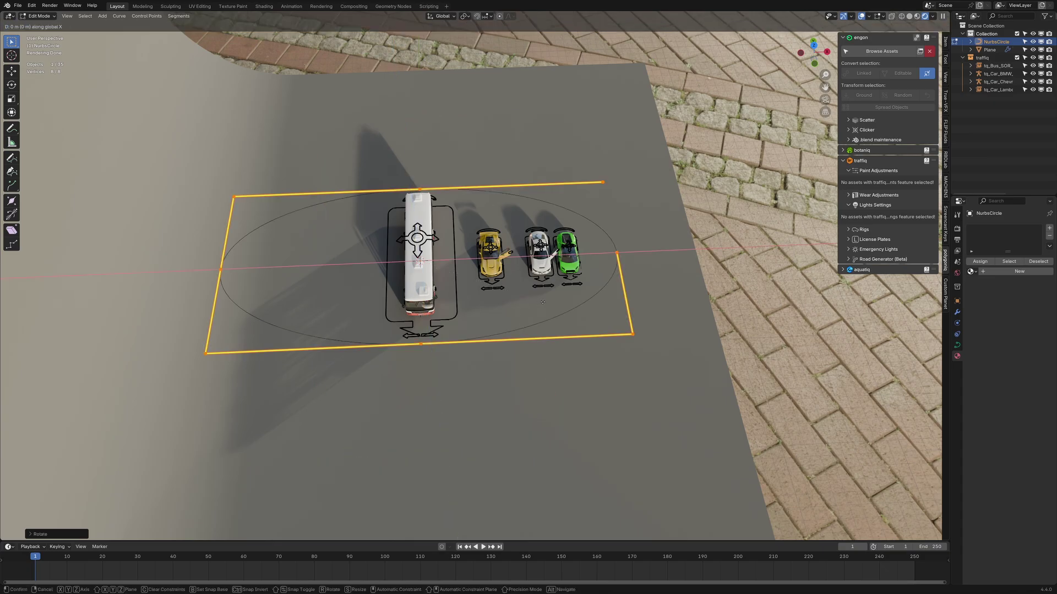
left_click(574, 300)
key("Tab")
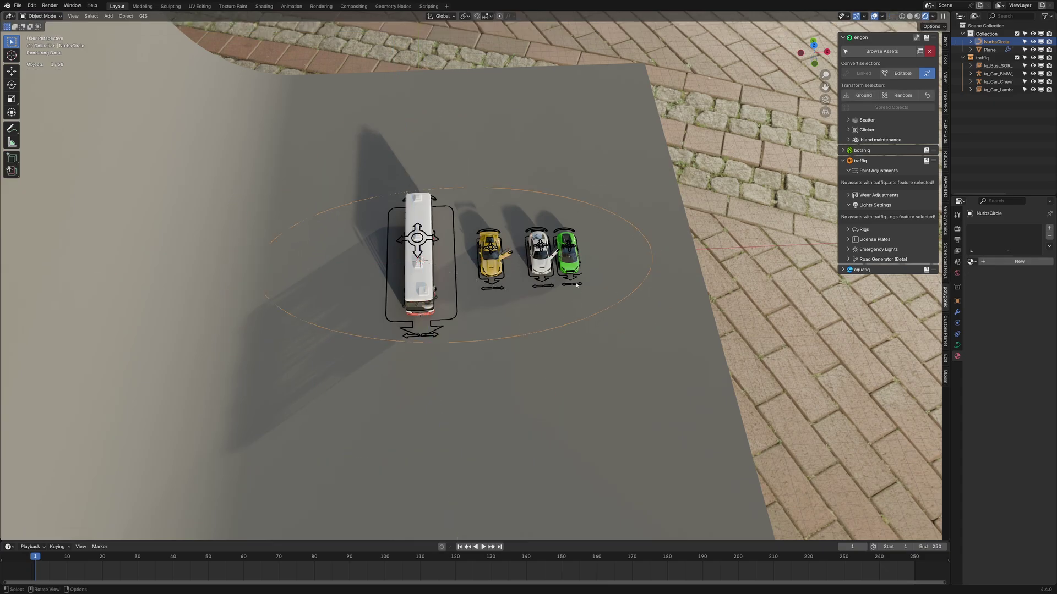
Convert the green Lamborghini to an editable asset and expand its traffiq Rigs settings, collapsing the paint and lights settings.
left_click(576, 284)
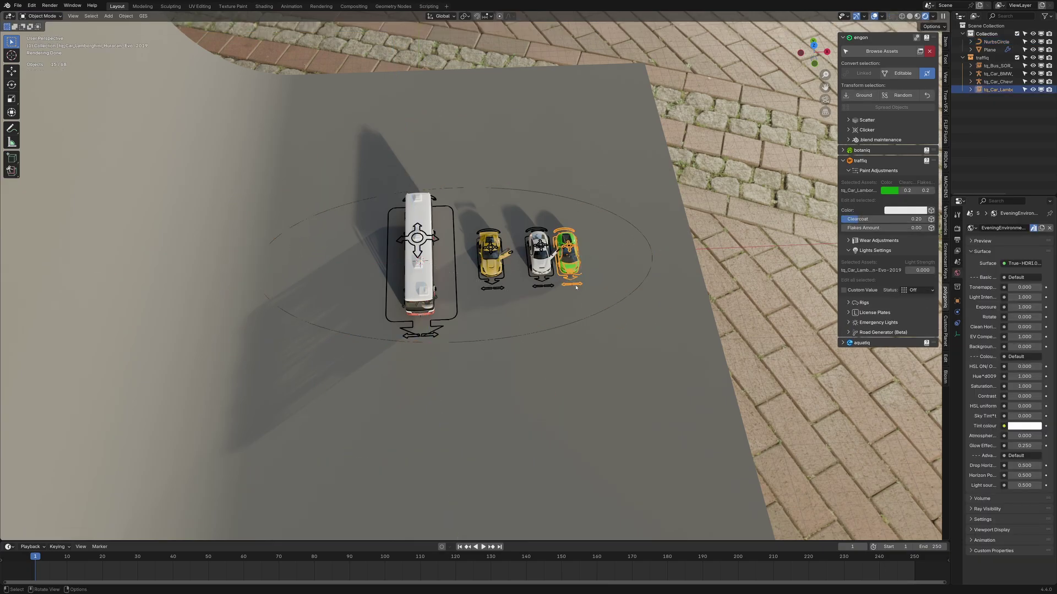
left_click(907, 77)
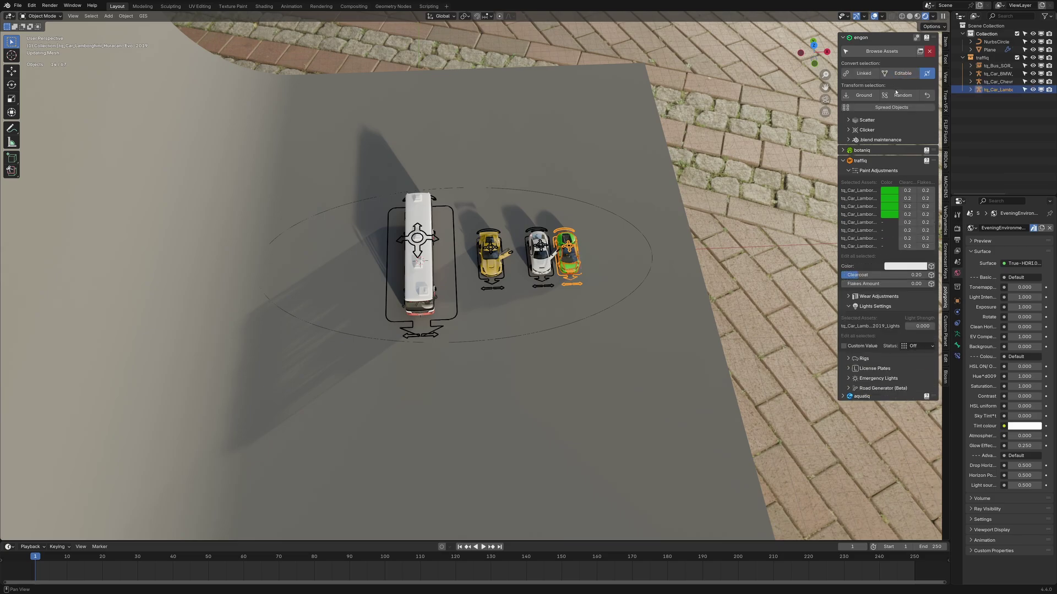
scroll(722, 173, "up", 1)
left_click(849, 171)
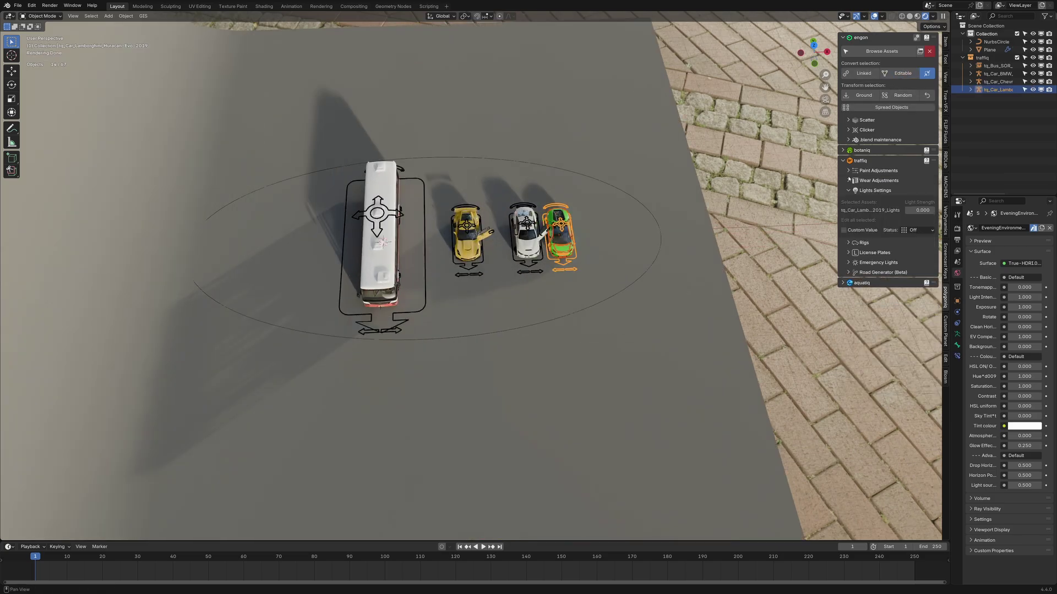
left_click(848, 190)
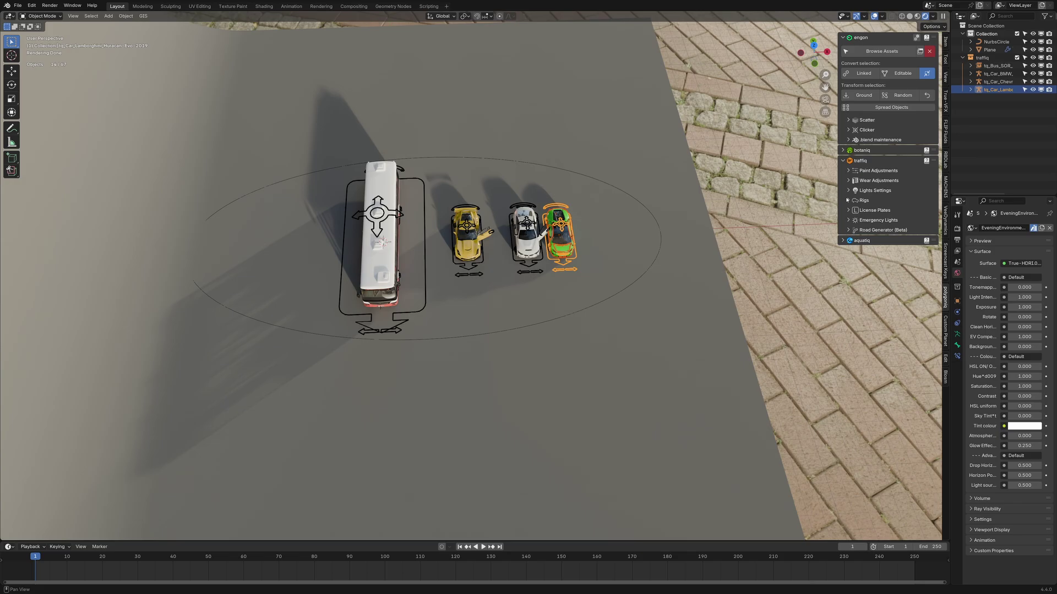
left_click(848, 200)
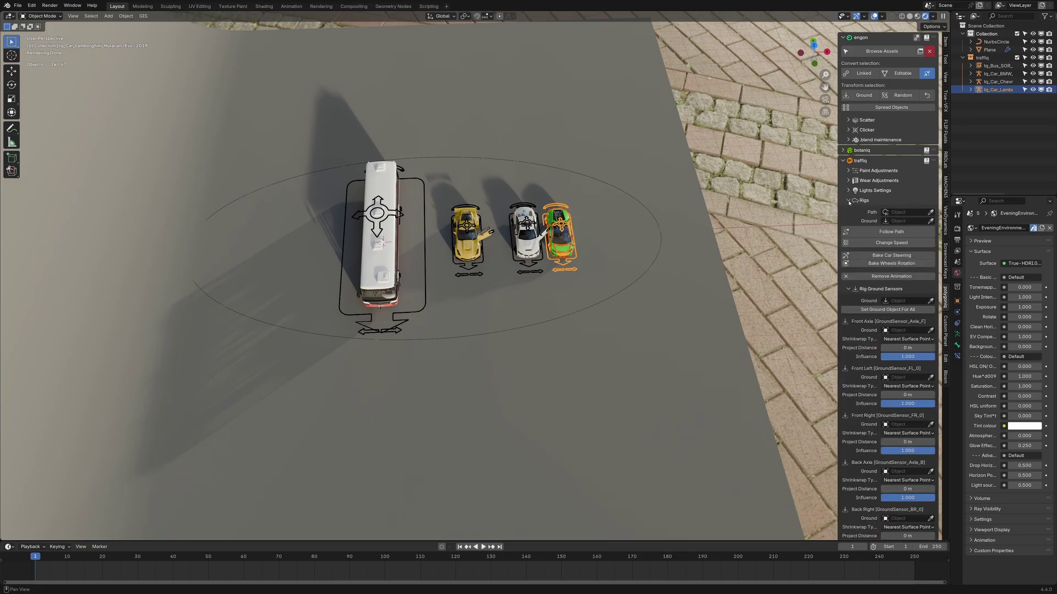
Assign NurbsCircle as the Lamborghini rig's path and Plane as its ground object.
left_click(908, 213)
left_click(903, 225)
left_click(931, 221)
left_click(627, 313)
Make the Lamborghini follow the path with steering, wheel rotation and transform reset enabled, baking the steering for frames 1 to 250.
left_click(886, 231)
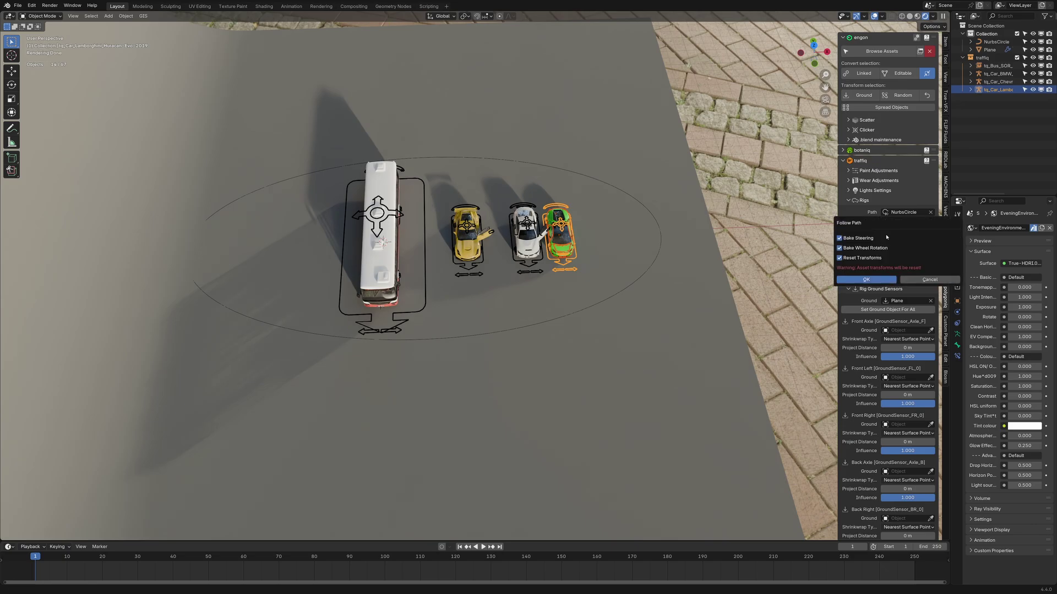
left_click(868, 280)
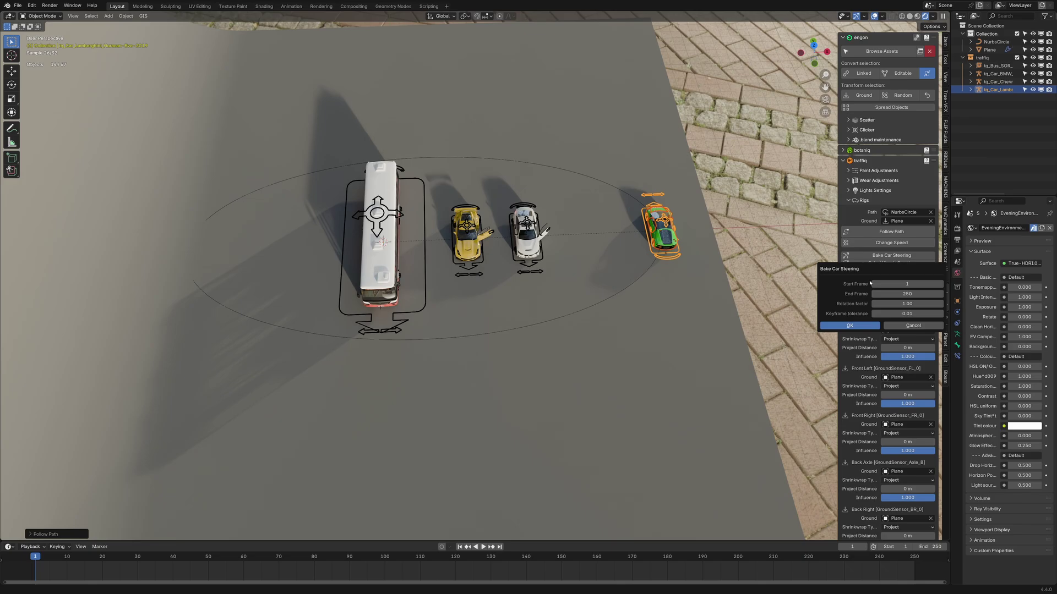
left_click(865, 327)
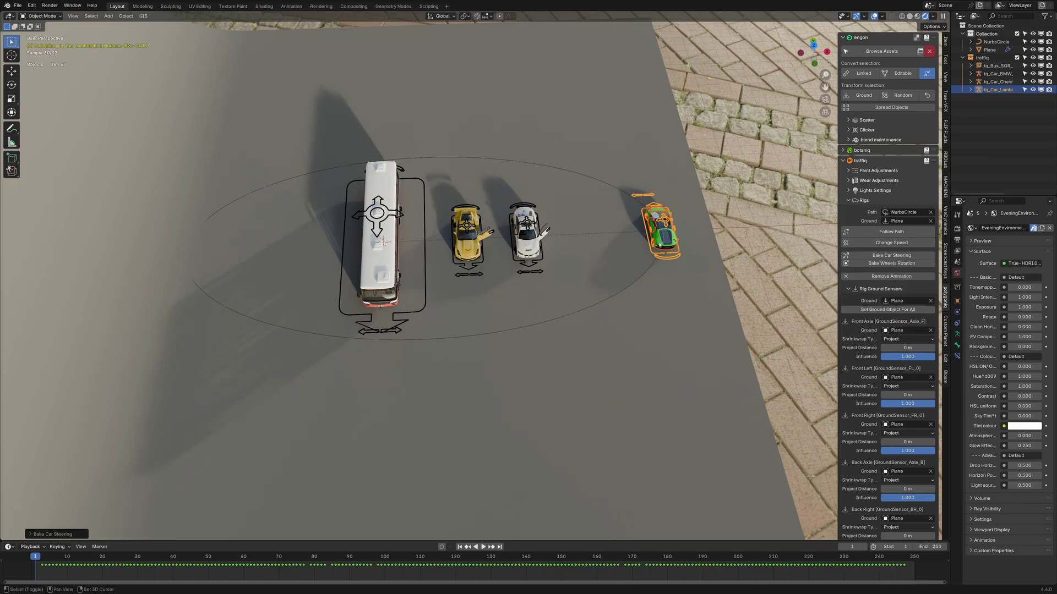
Play the driving animation, switch the viewport to solid shading and examine the moving Lamborghini's wheels up close.
key("space")
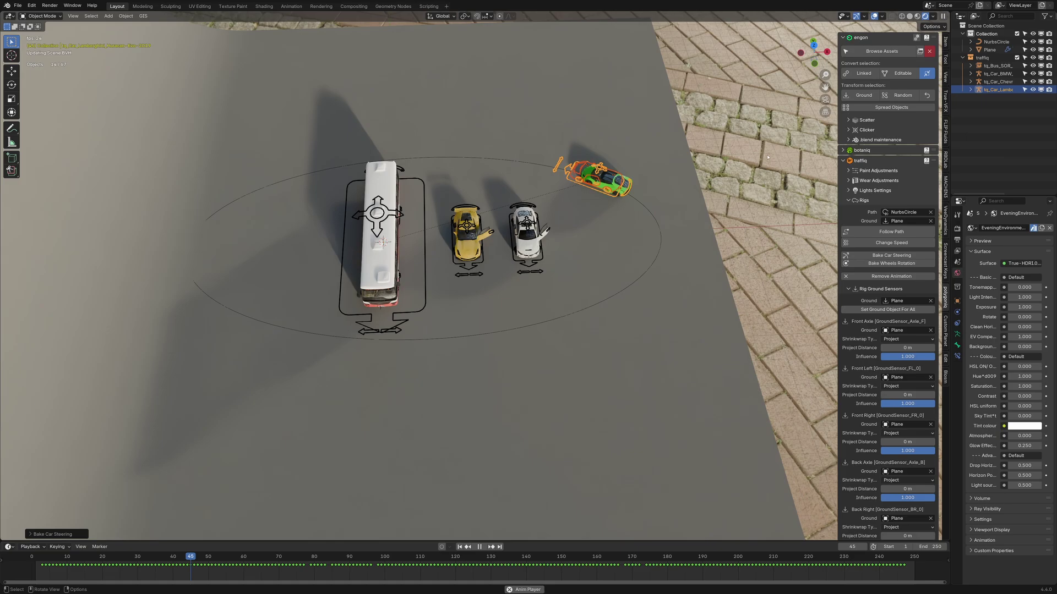
left_click(909, 16)
middle_click_drag(423, 260, 420, 238)
scroll(420, 240, "up", 2)
middle_click_drag(233, 279, 588, 216, "shift")
scroll(456, 253, "up", 4)
key("space")
key("d")
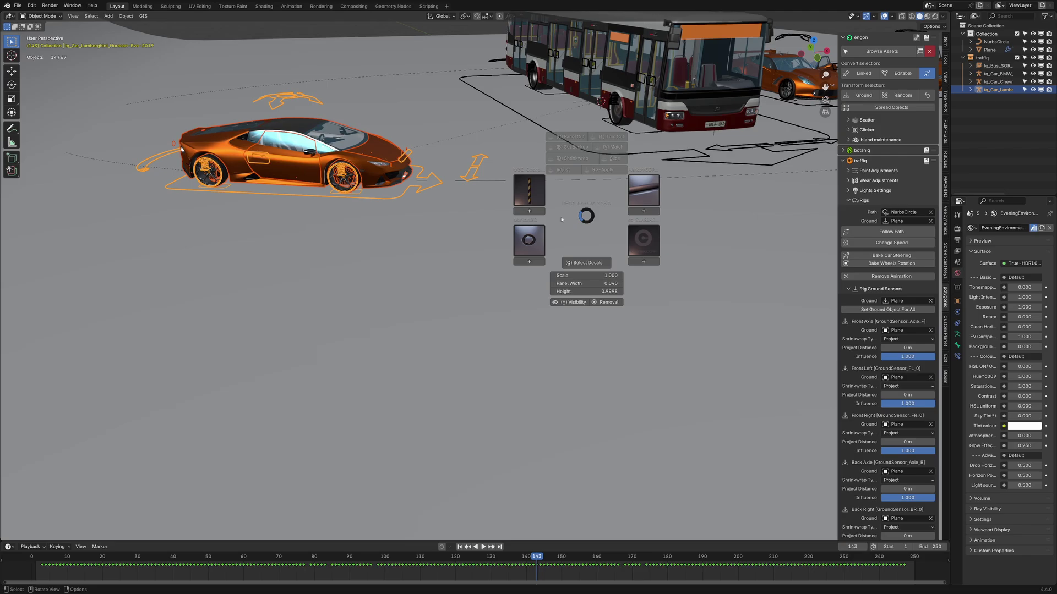
key("Escape")
key("space")
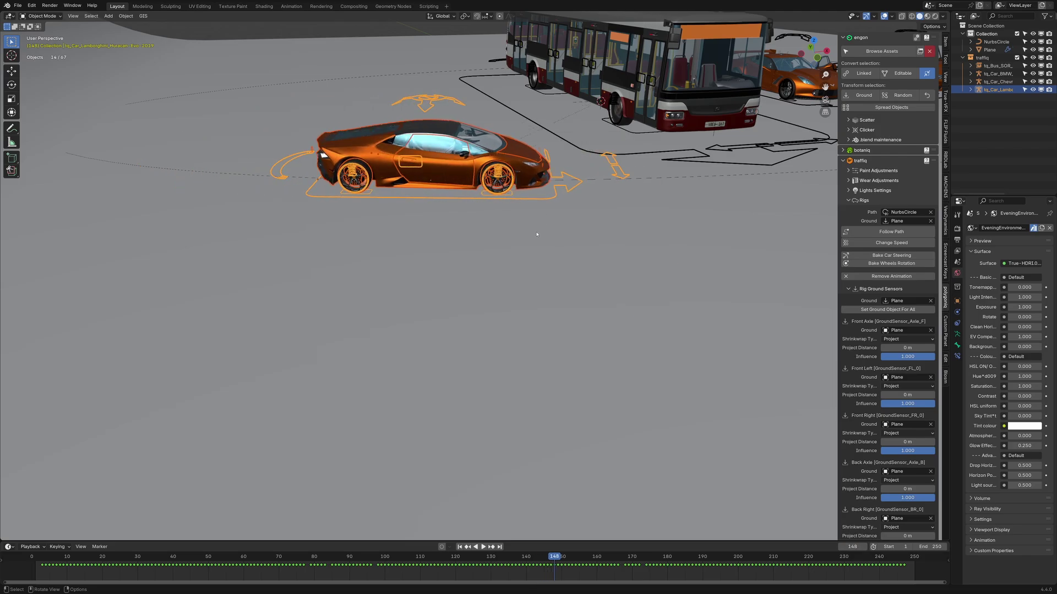
Bake the Lamborghini's wheel rotation for frames 1 to 250 and play back the drive around the path.
left_click(891, 263)
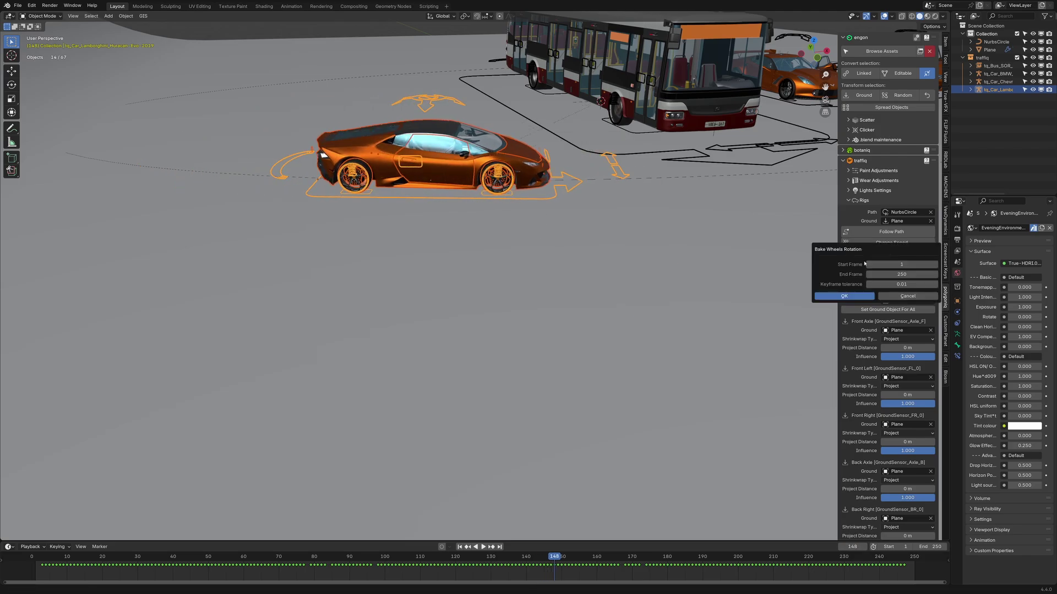
left_click(859, 297)
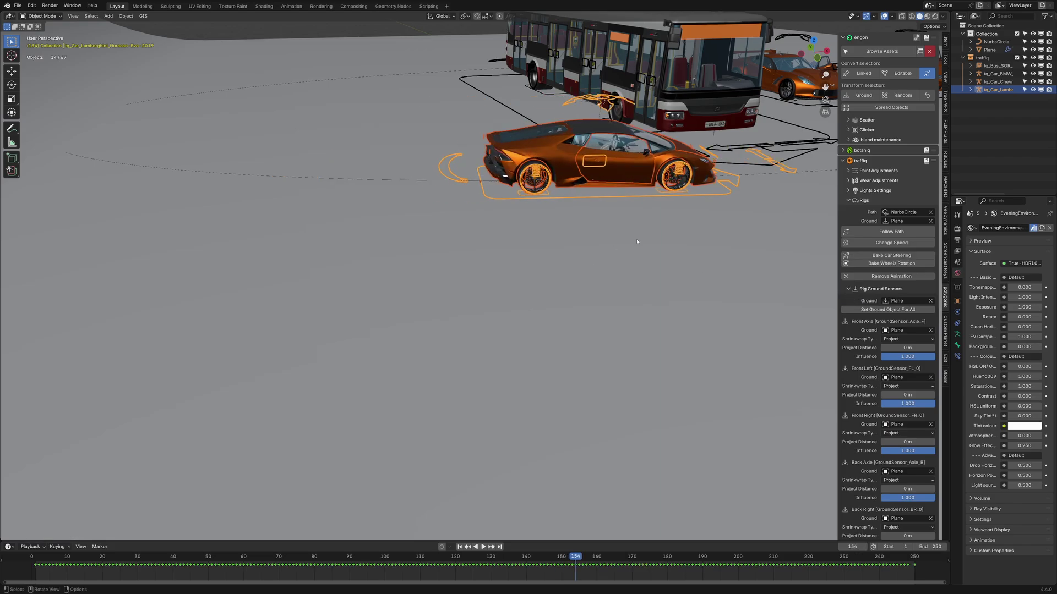
key("Right")
key("Right")
key("Right")
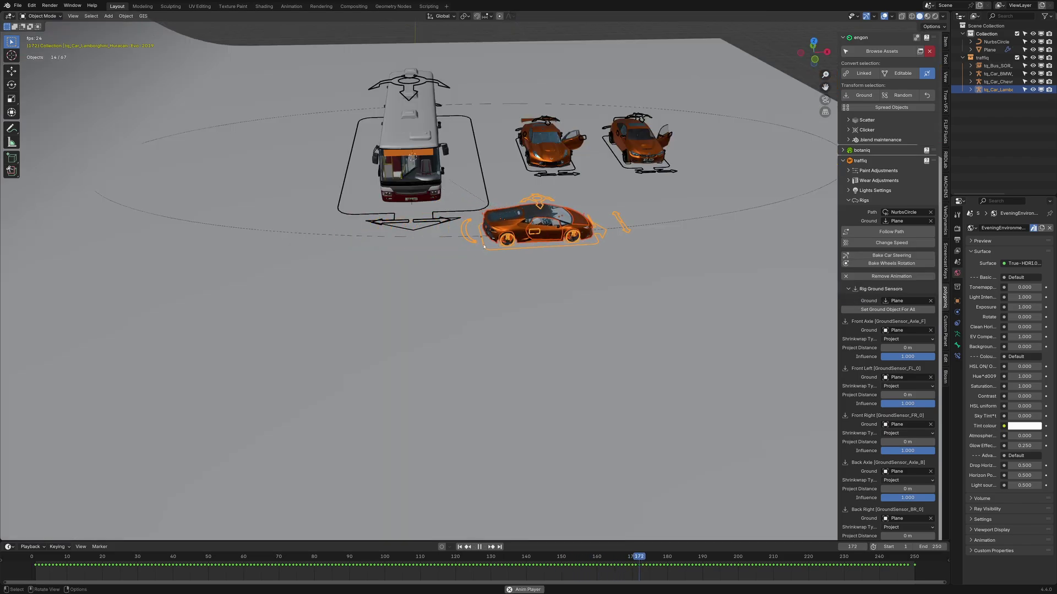
middle_click_drag(544, 253, 543, 240)
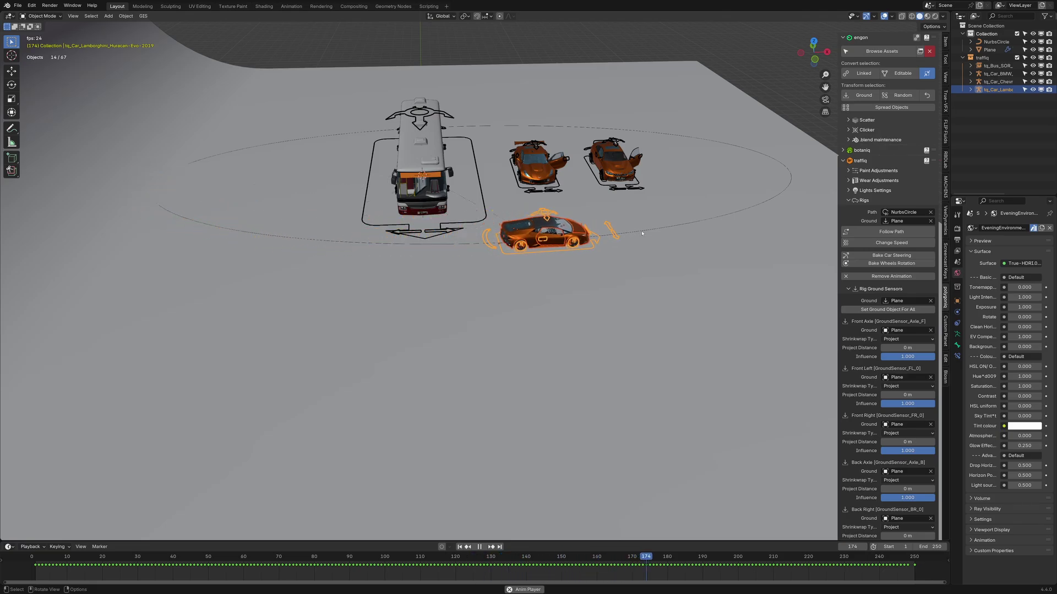
key("space")
Select the NurbsCircle path and set its preview resolution U to 64 in the curve's shape settings.
left_click(741, 214)
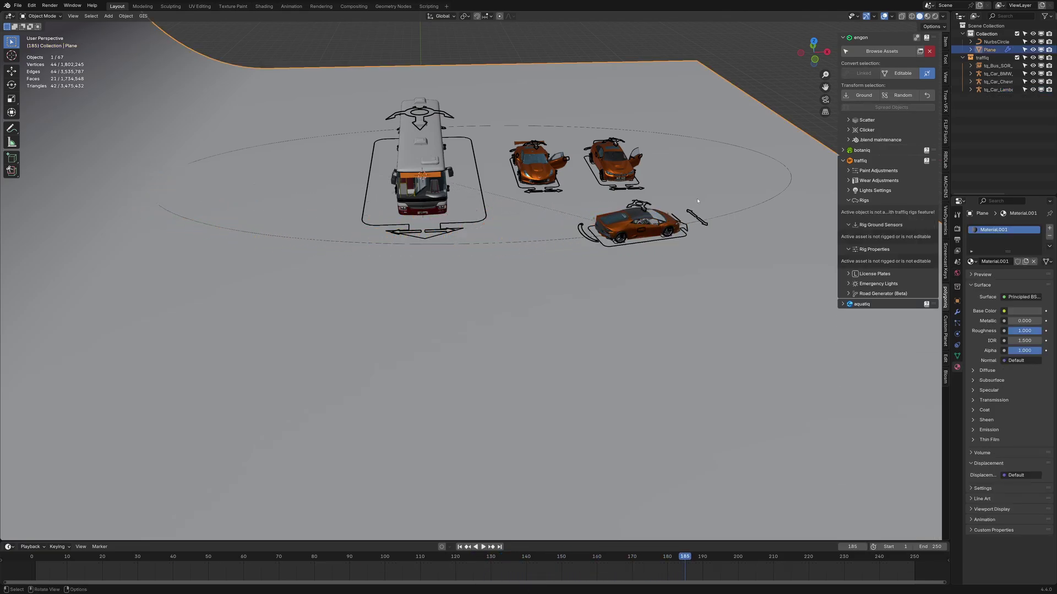
left_click(44, 16)
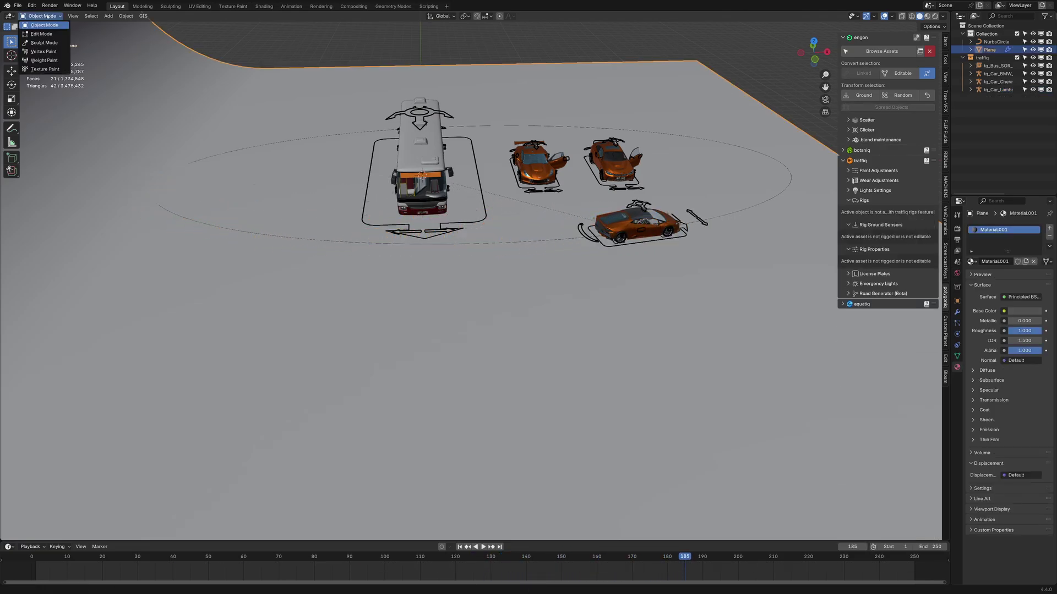
left_click(327, 249)
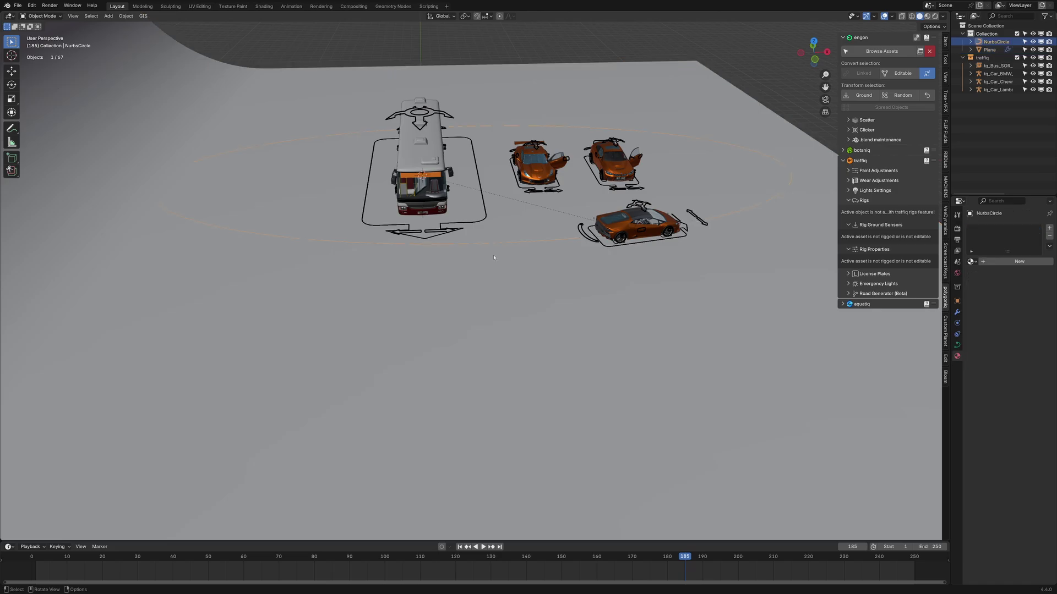
left_click(957, 345)
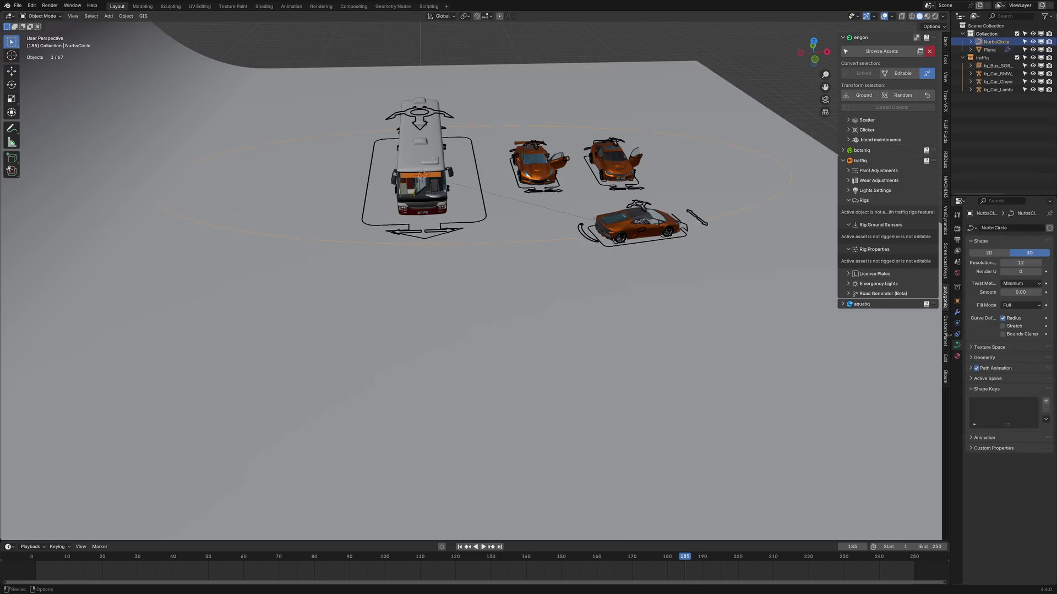
left_click_drag(949, 334, 826, 334)
left_click(994, 265)
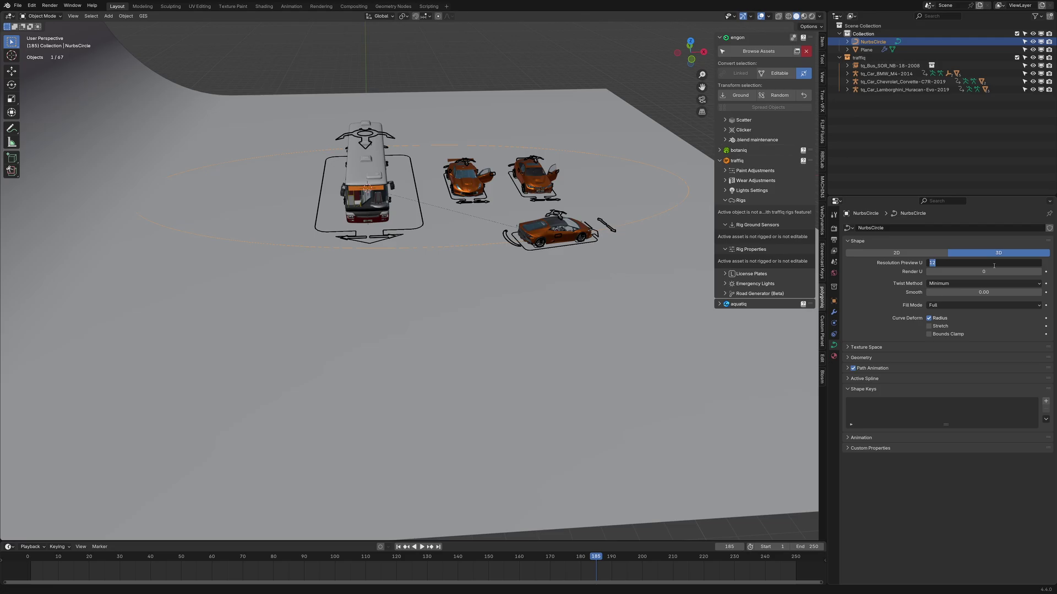
type("64")
key("Return")
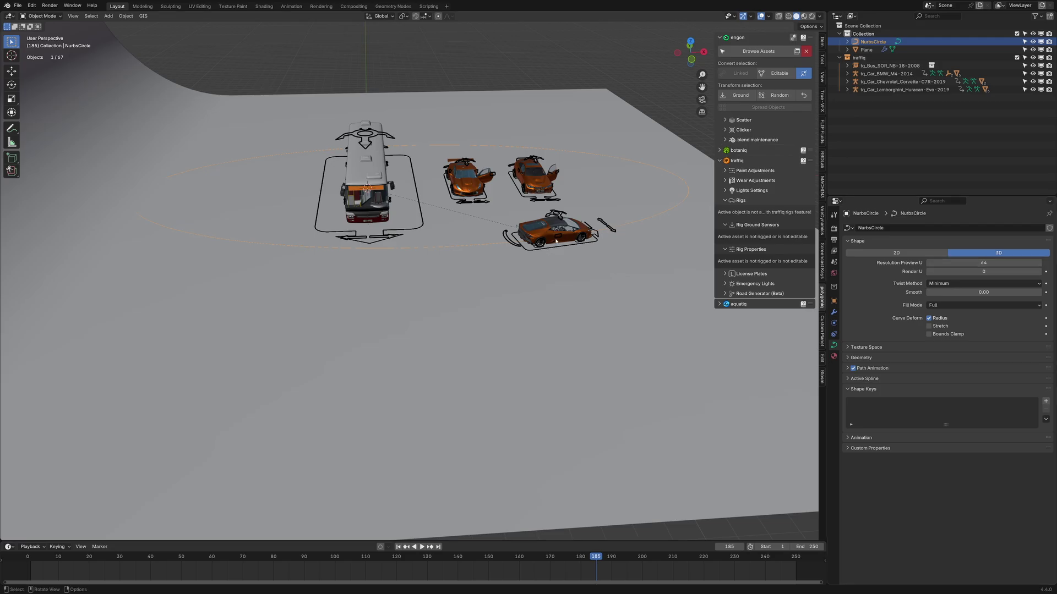
Reapply path following to the Lamborghini with steering, wheel rotation and transform reset enabled, baking steering and wheels for frames 1 to 250.
left_click(567, 247)
left_click(559, 216)
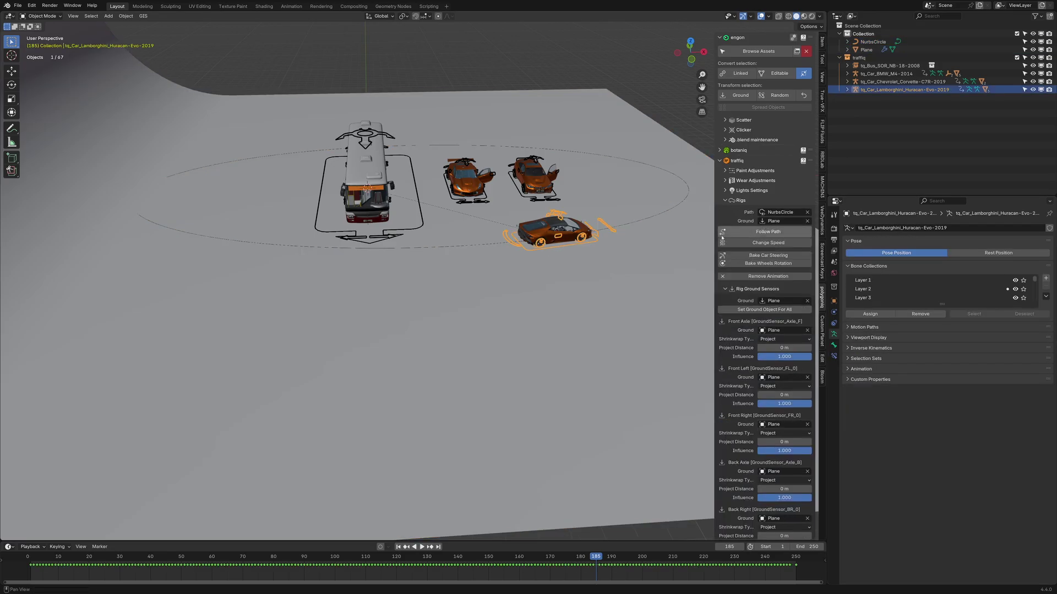
left_click(766, 236)
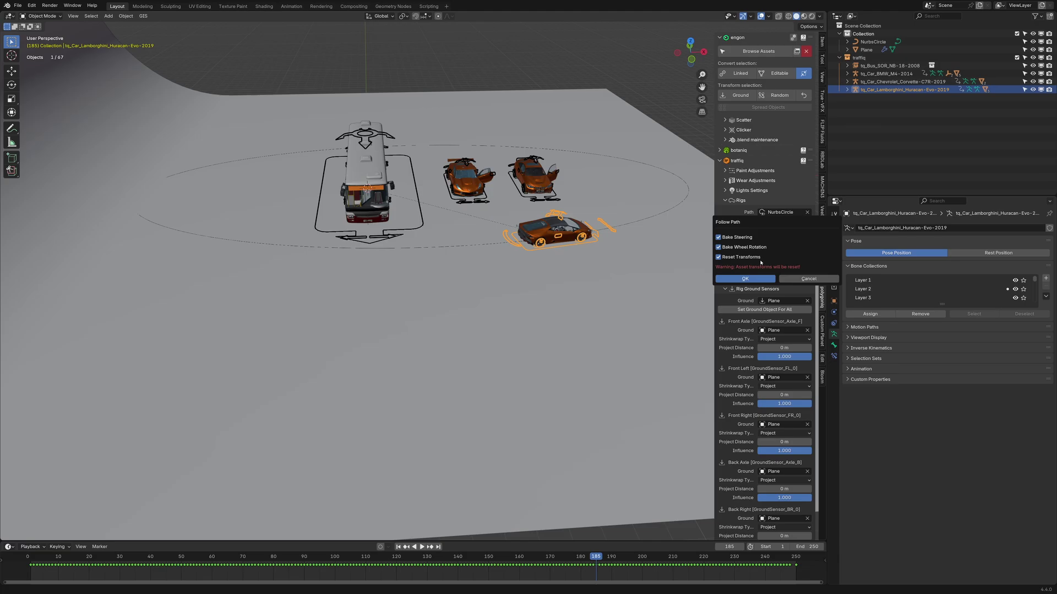
left_click(756, 279)
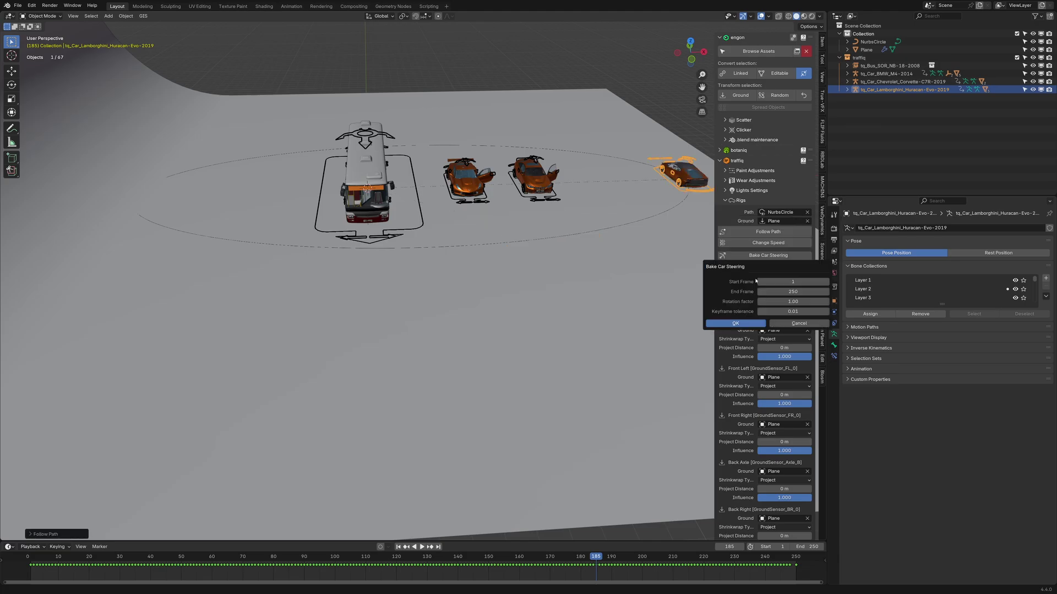
left_click(762, 324)
left_click(735, 313)
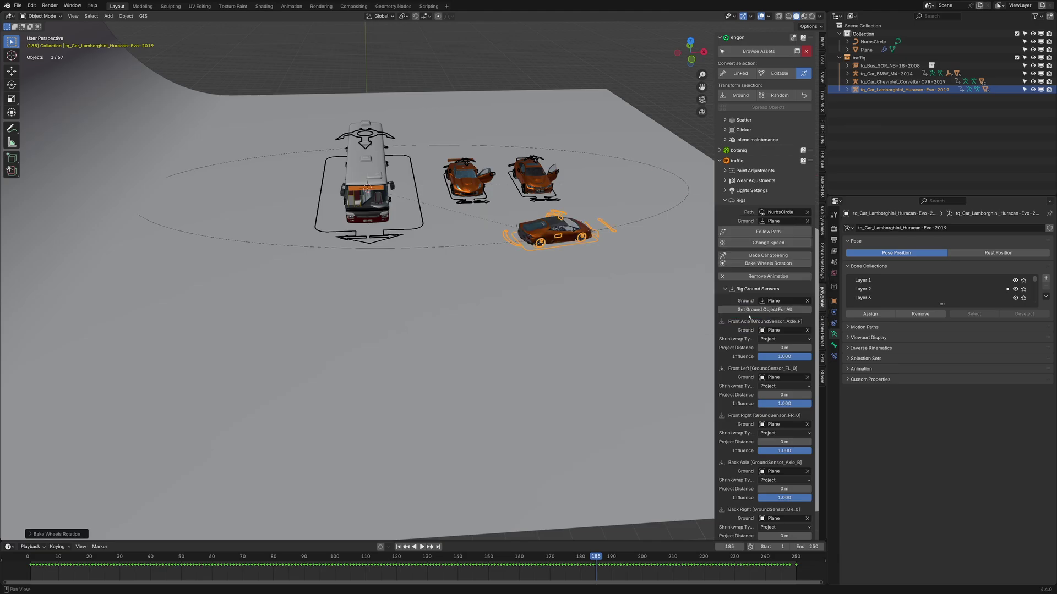
left_click(754, 264)
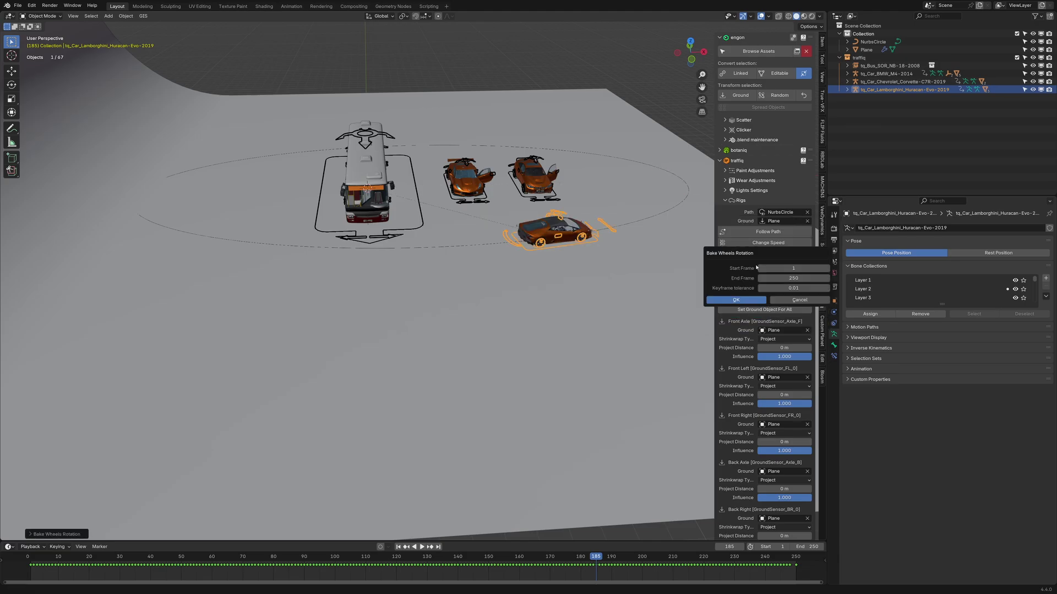
left_click(756, 301)
Play the rebaked drive, pause it at frame 125 and examine the Lamborghini's front up close.
key("space")
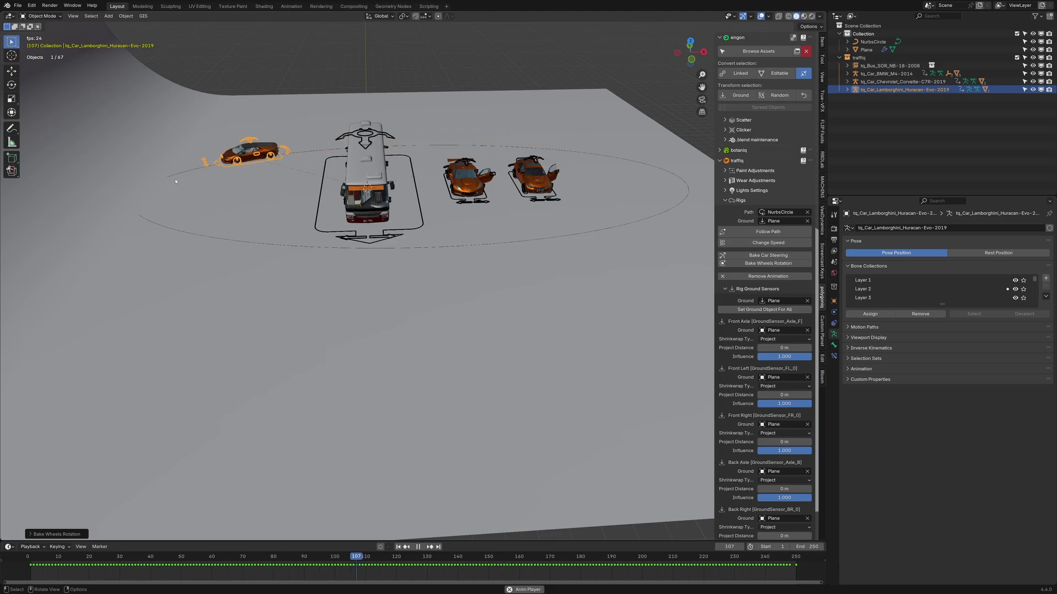
key("space")
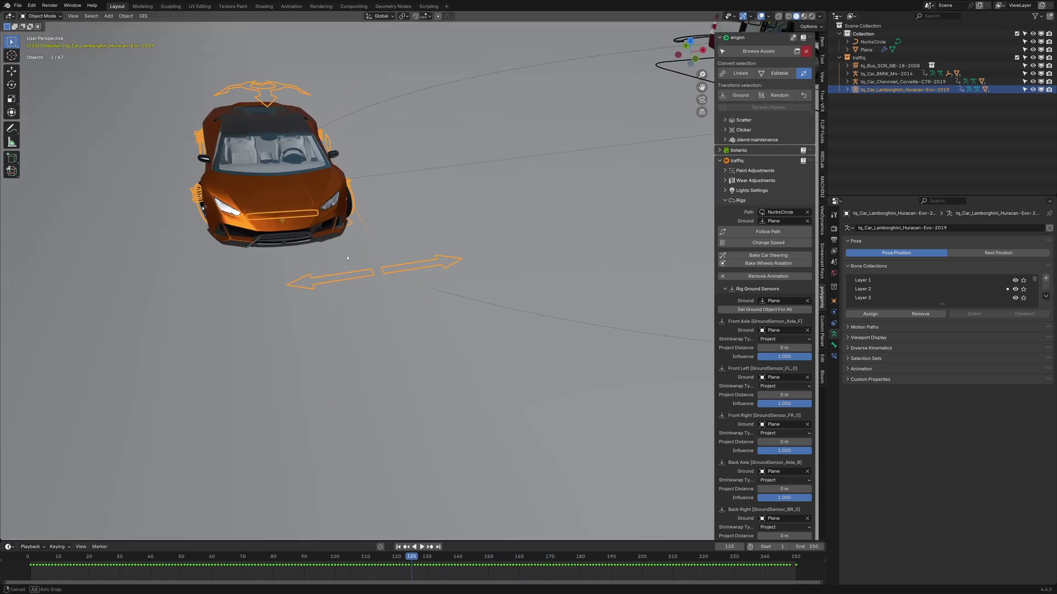
middle_click_drag(385, 236, 413, 242)
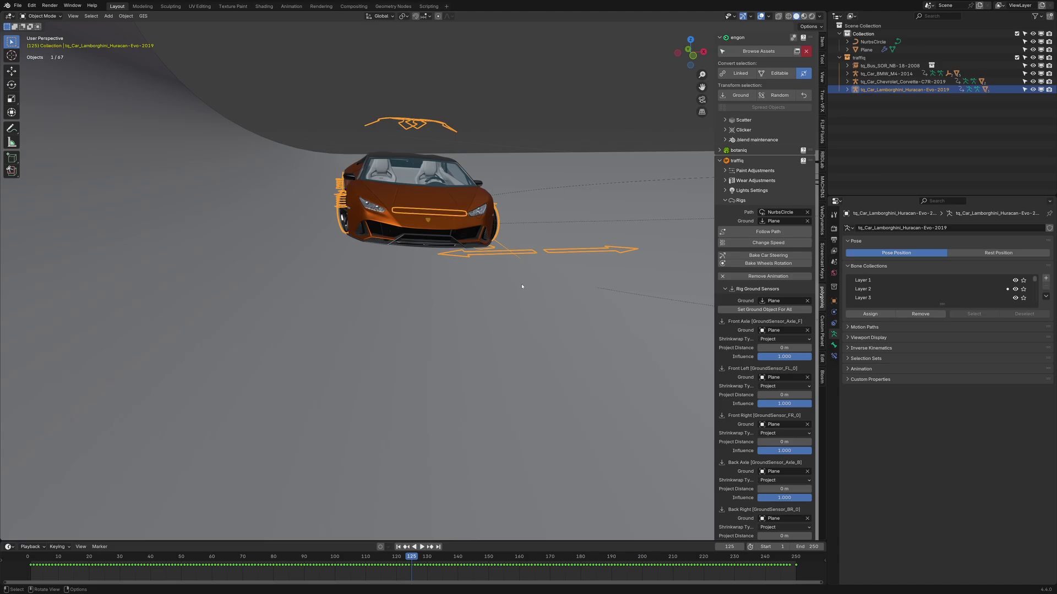
Select the NurbsCircle path and rotate it about the Z axis.
scroll(522, 287, "down", 4)
middle_click_drag(594, 347, 455, 334, "shift")
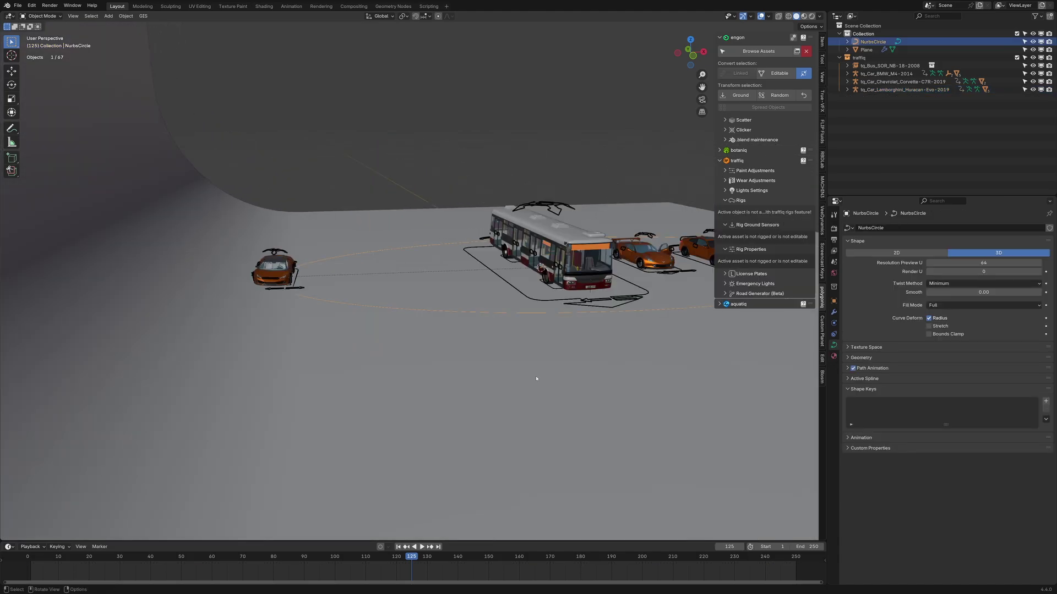
key("r")
key("z")
left_click(537, 378)
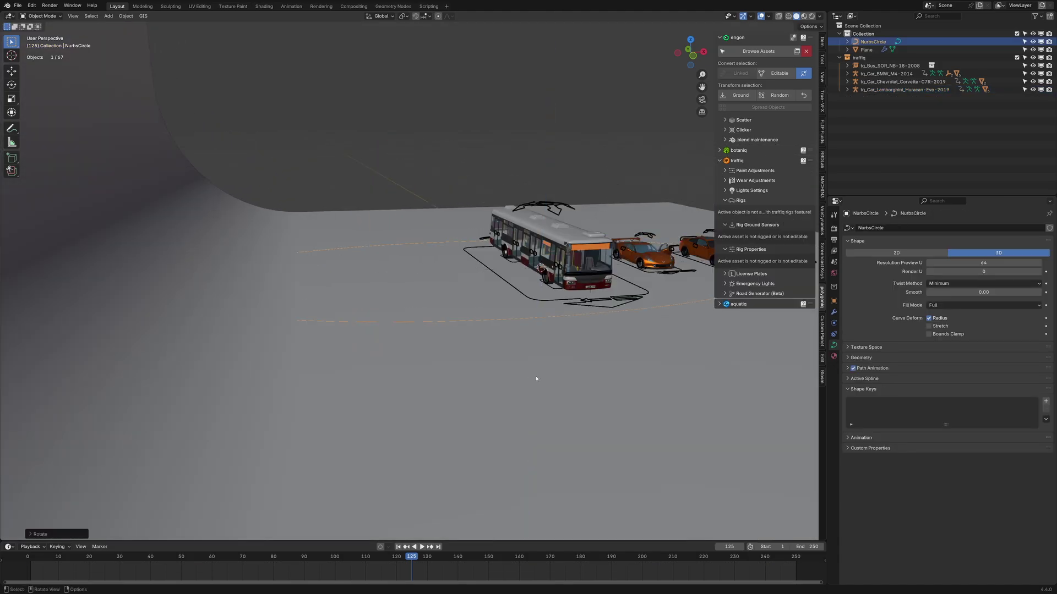
Move the NurbsCircle path along the X axis.
middle_click_drag(536, 379, 348, 375)
key("g")
key("y")
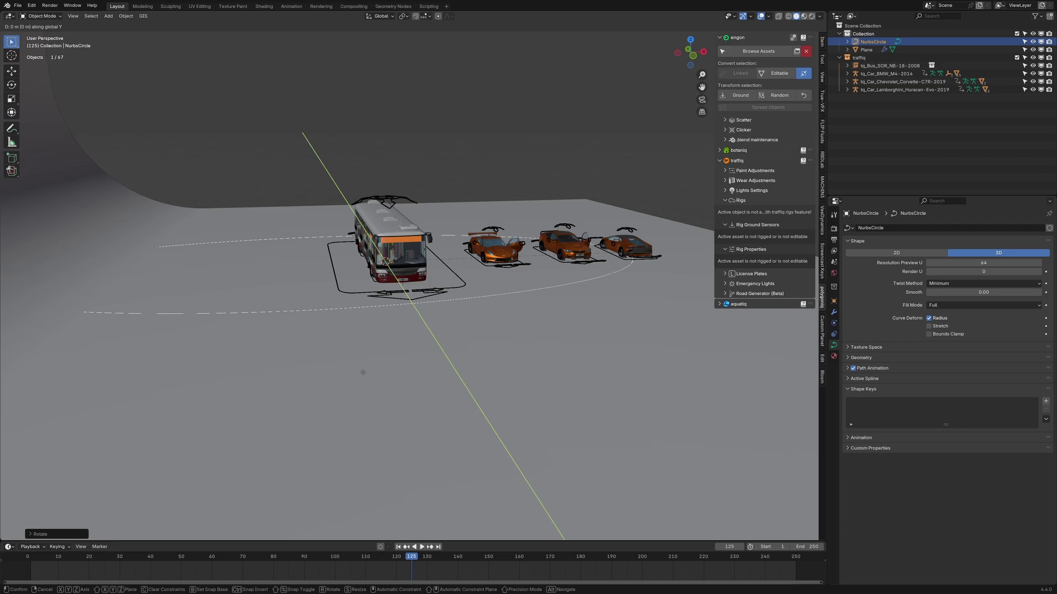
key("x")
left_click(463, 368)
middle_click_drag(463, 368, 398, 379, "shift")
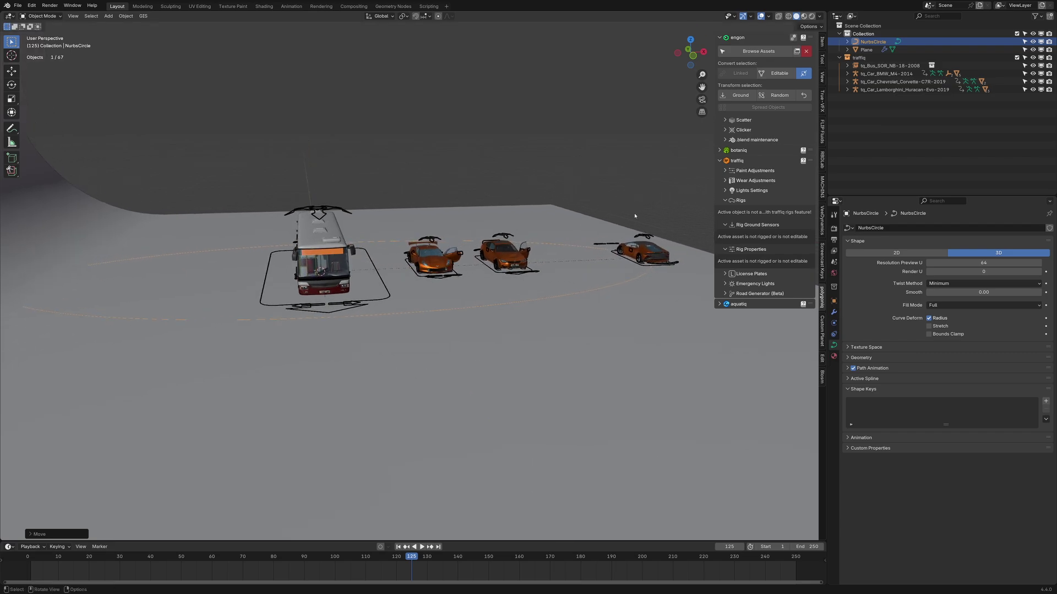
Scrub the timeline back to frame 17 and shift the NurbsCircle path again along the X axis.
left_click_drag(395, 565, 86, 562)
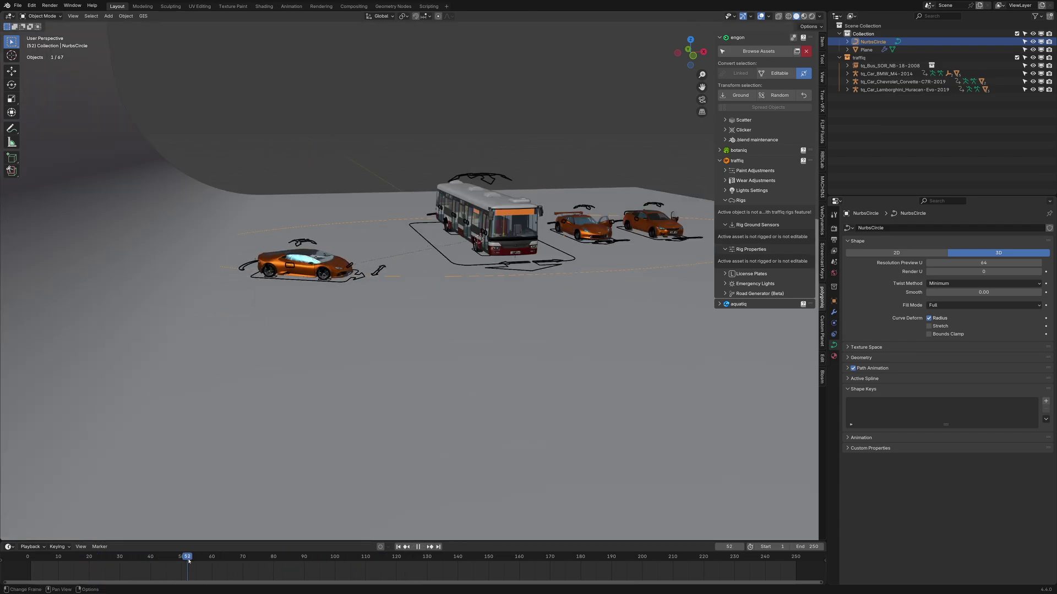
left_click_drag(188, 561, 80, 558)
key("g")
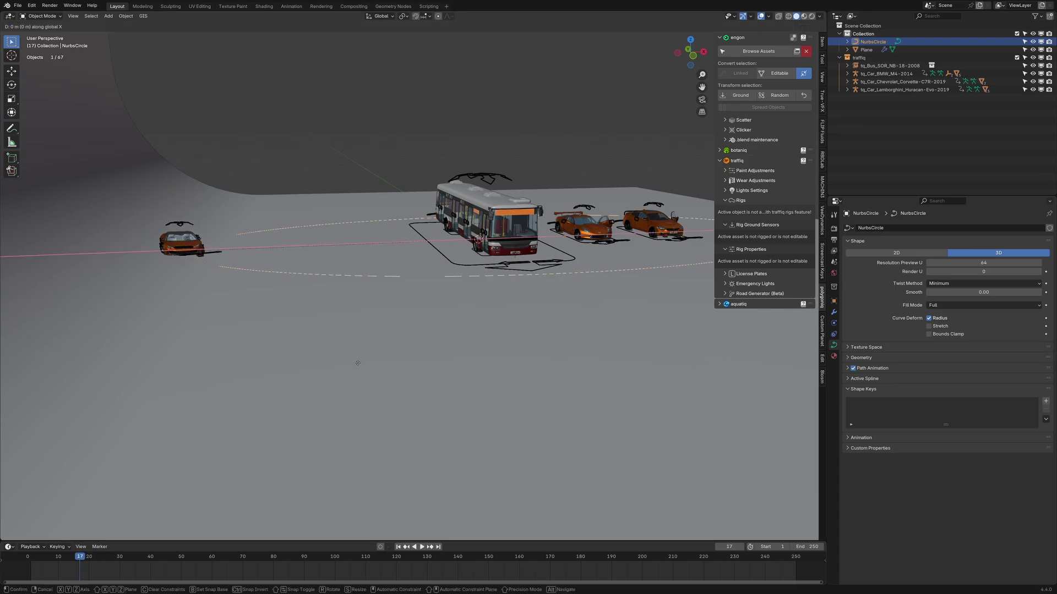
left_click(290, 298)
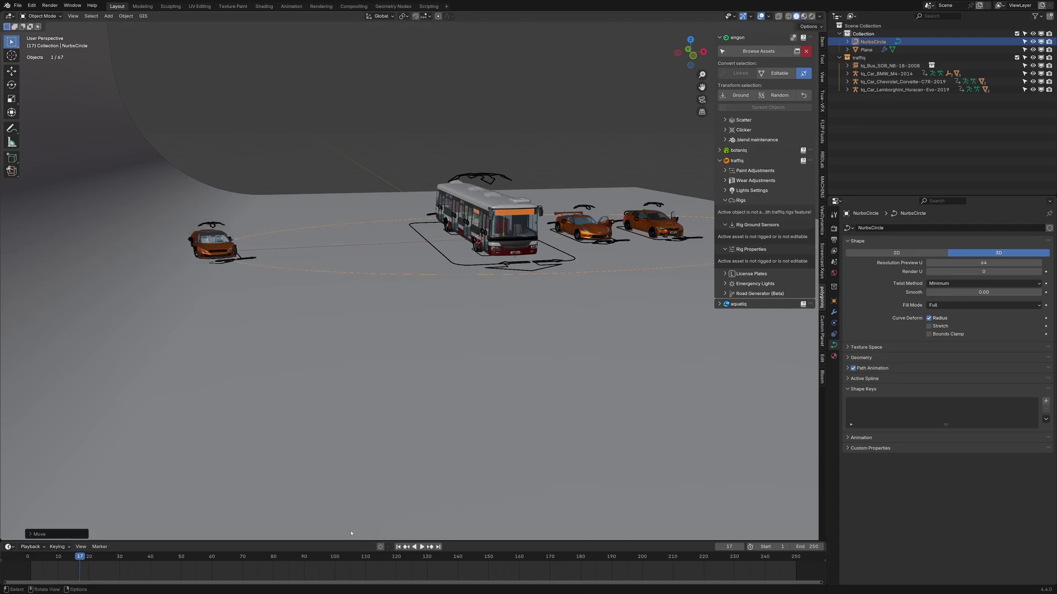
Scrub through the animation to check how the Lamborghini drives along the repositioned path.
left_click_drag(114, 557, 323, 562)
middle_click_drag(304, 474, 240, 476)
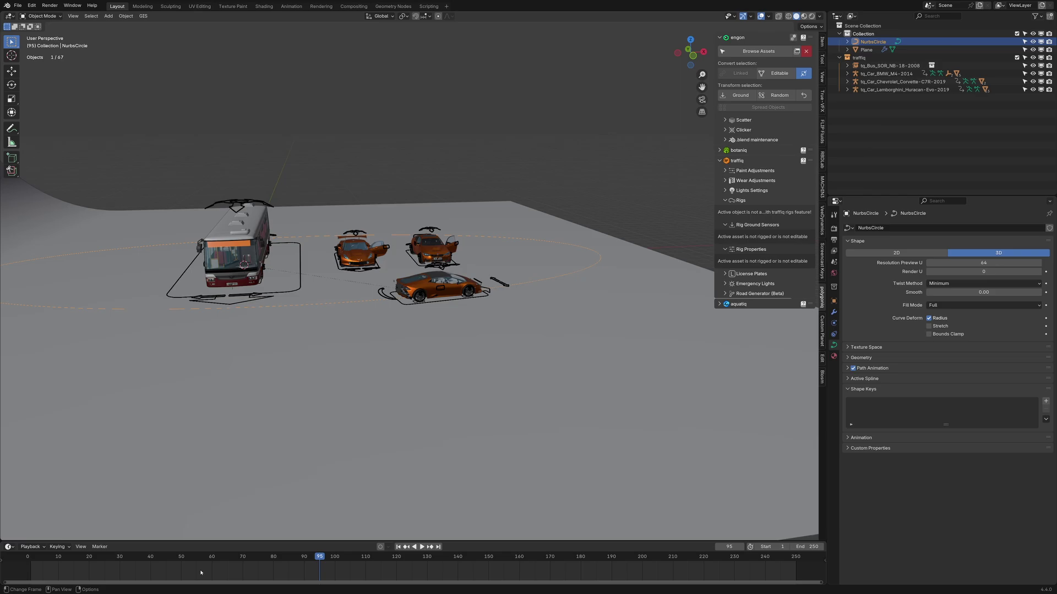
mouse_move(322, 559)
left_mouse_down()
mouse_move(417, 558)
mouse_move(231, 559)
mouse_move(332, 563)
left_mouse_up()
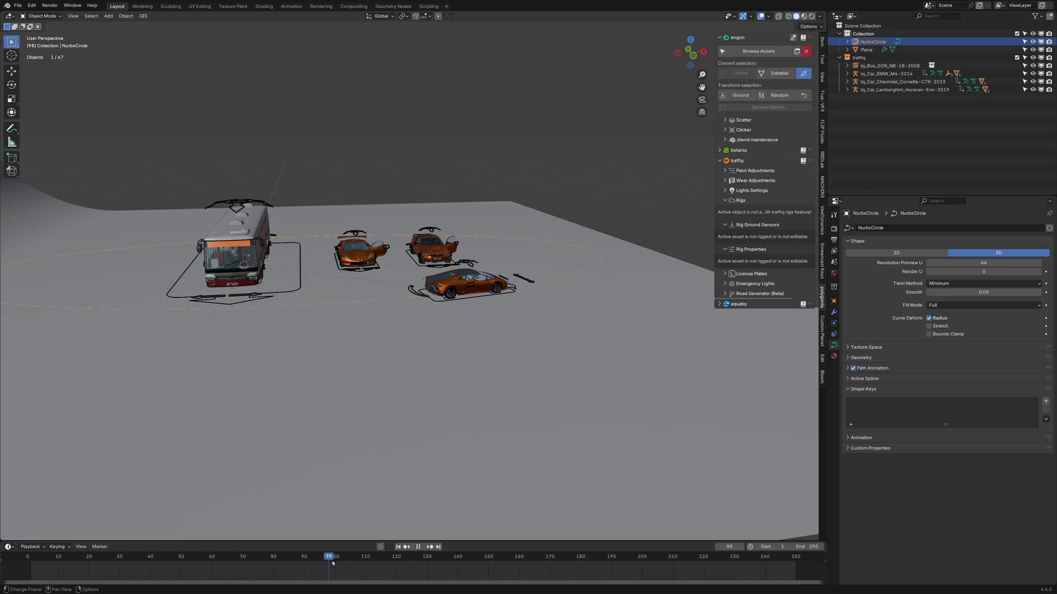
key("Escape")
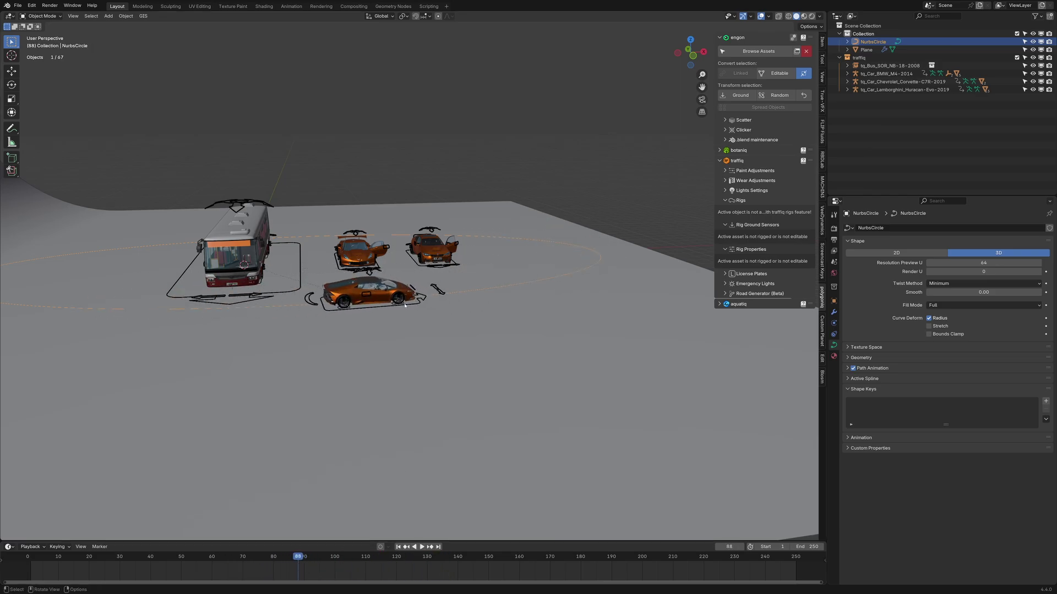
Switch the Lamborghini's rig to Pose Mode and select the control outline around the car's base.
left_click(404, 304)
left_click(42, 16)
left_click(41, 43)
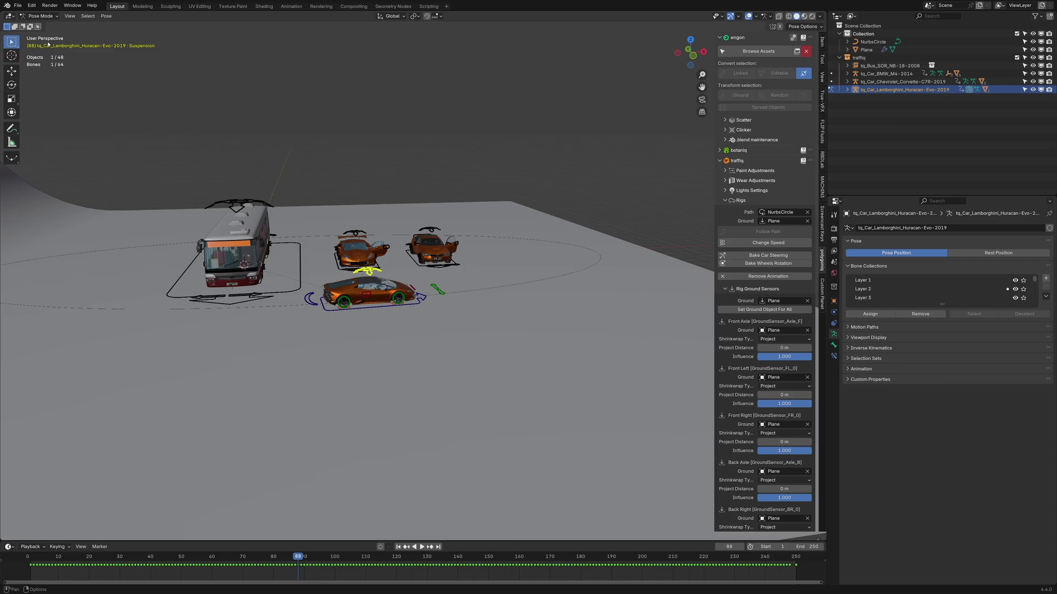
key("KP_Decimal")
left_click(410, 375)
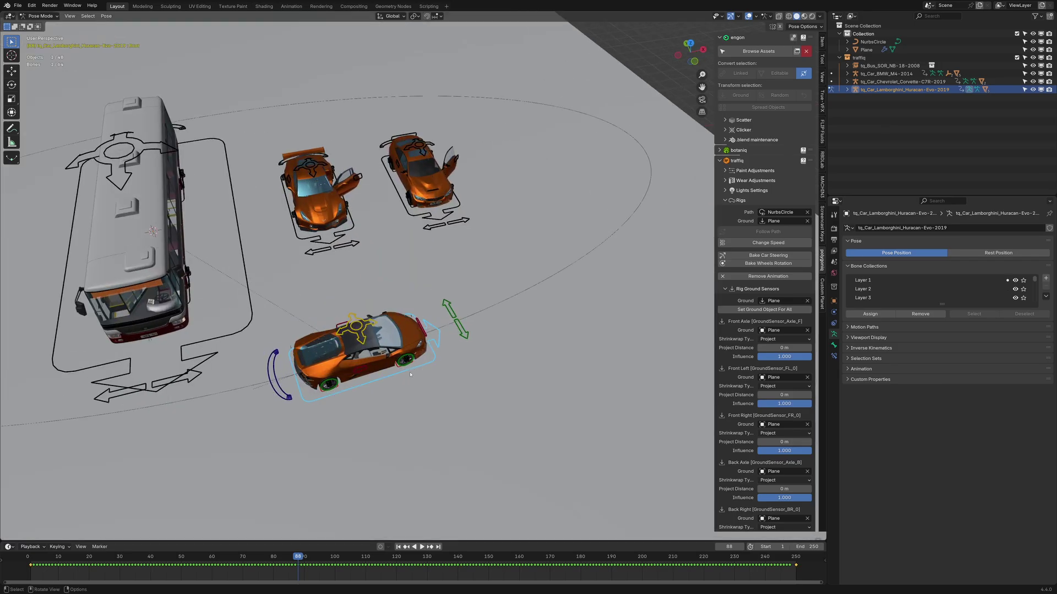
Select the curved control bone behind the Lamborghini and try rotating it.
left_click(273, 391)
key("r")
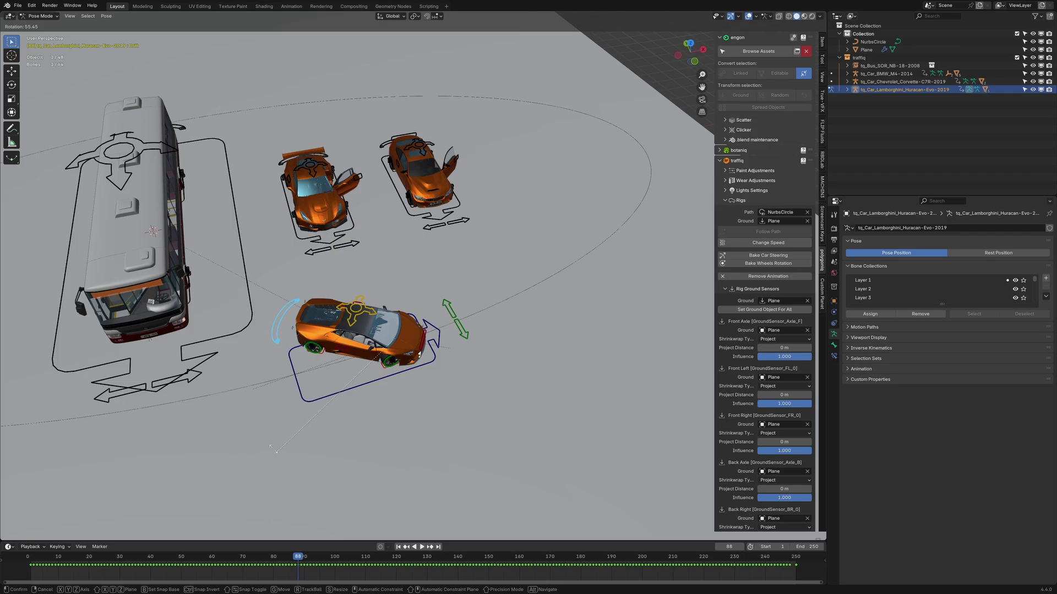
key("Escape")
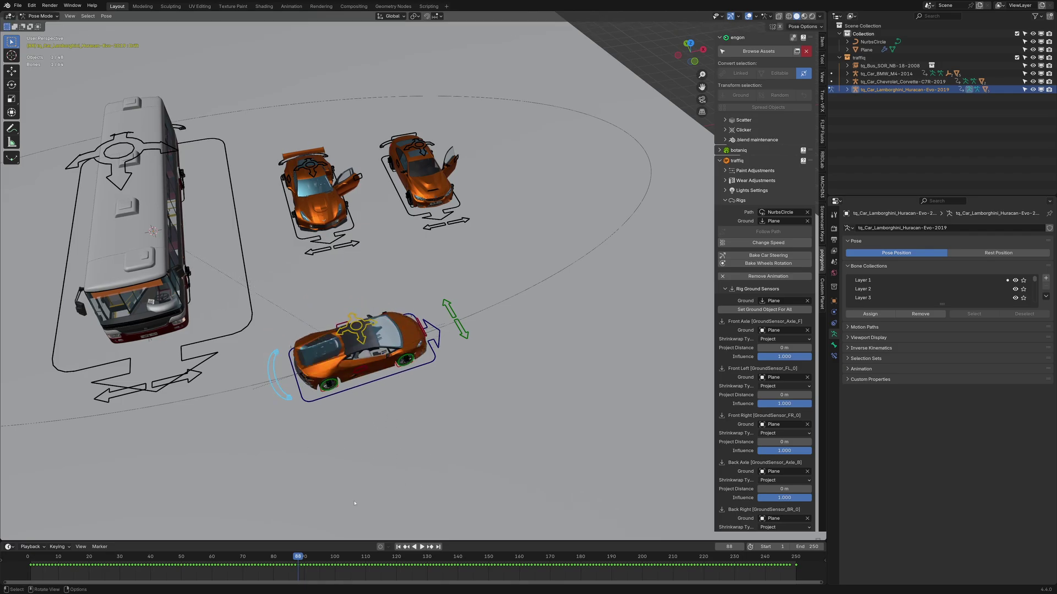
Advance the animation to frame 116 and adjust the curved rear control to pitch the Lamborghini's body.
key("space")
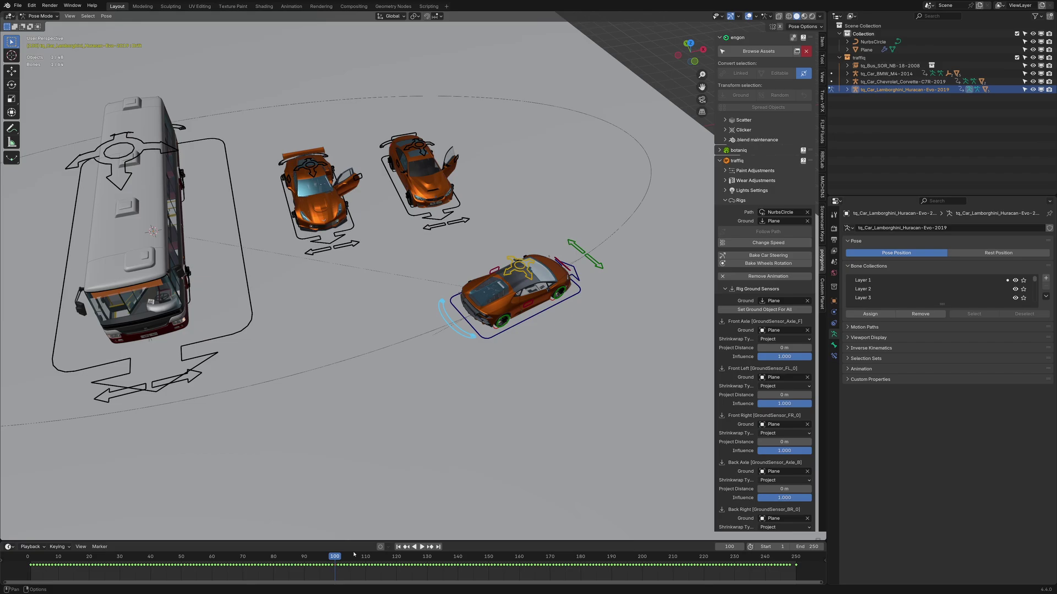
left_click_drag(333, 561, 384, 562)
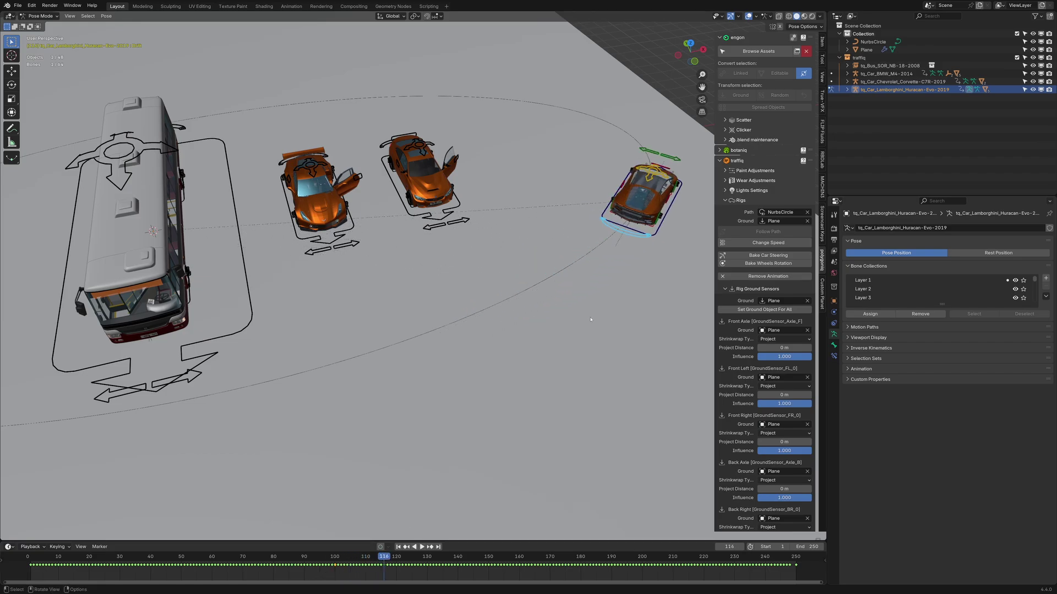
middle_click_drag(591, 317, 486, 379, "shift")
key("r")
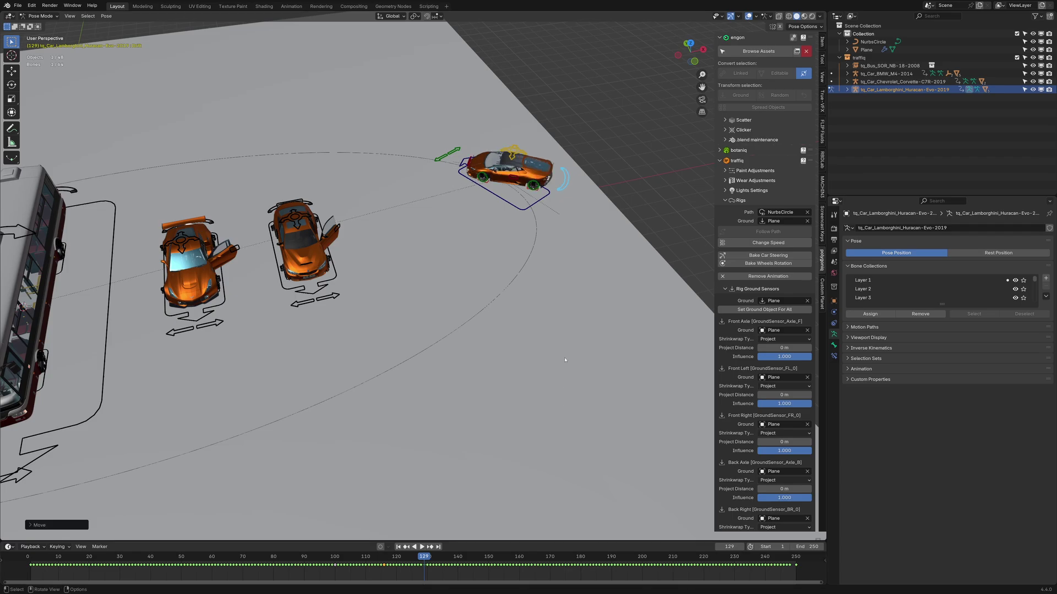
Level the Lamborghini's body at frame 151 with the curved rear control, and scrub on to frame 160.
left_click_drag(422, 557, 446, 548)
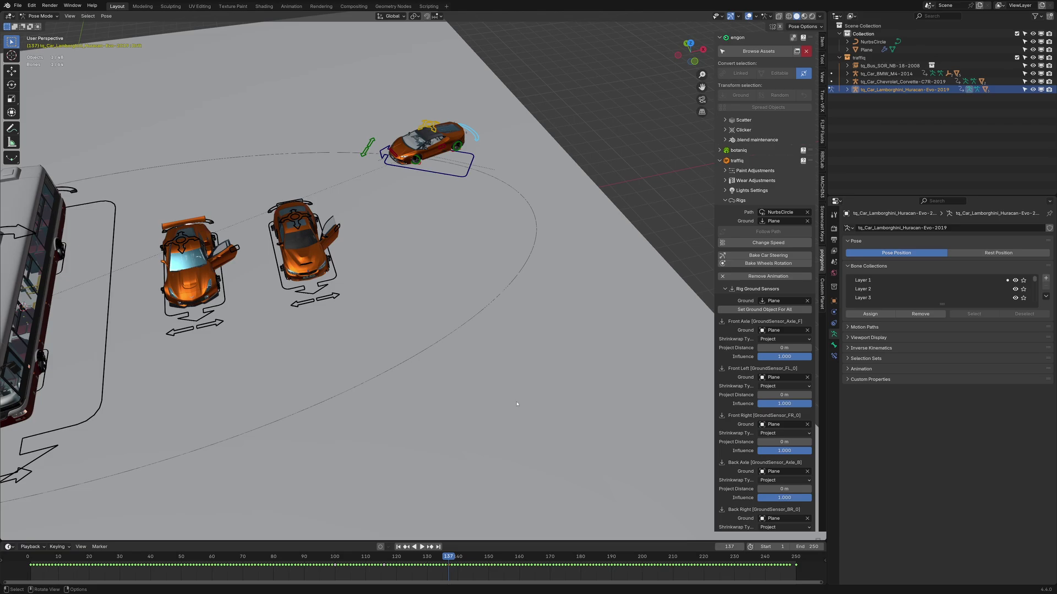
key("space")
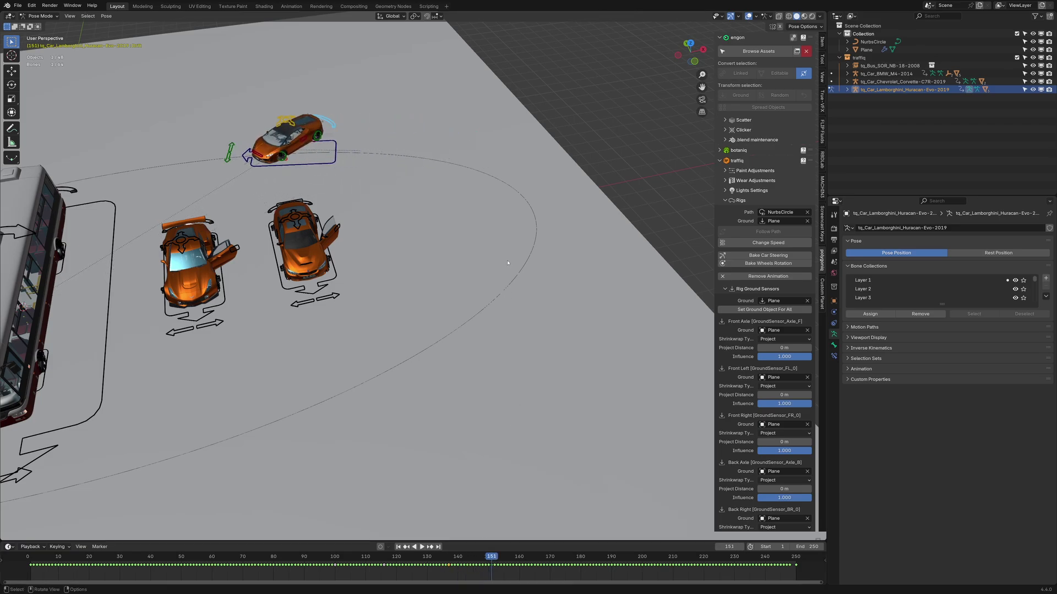
key("g")
left_click(135, 407)
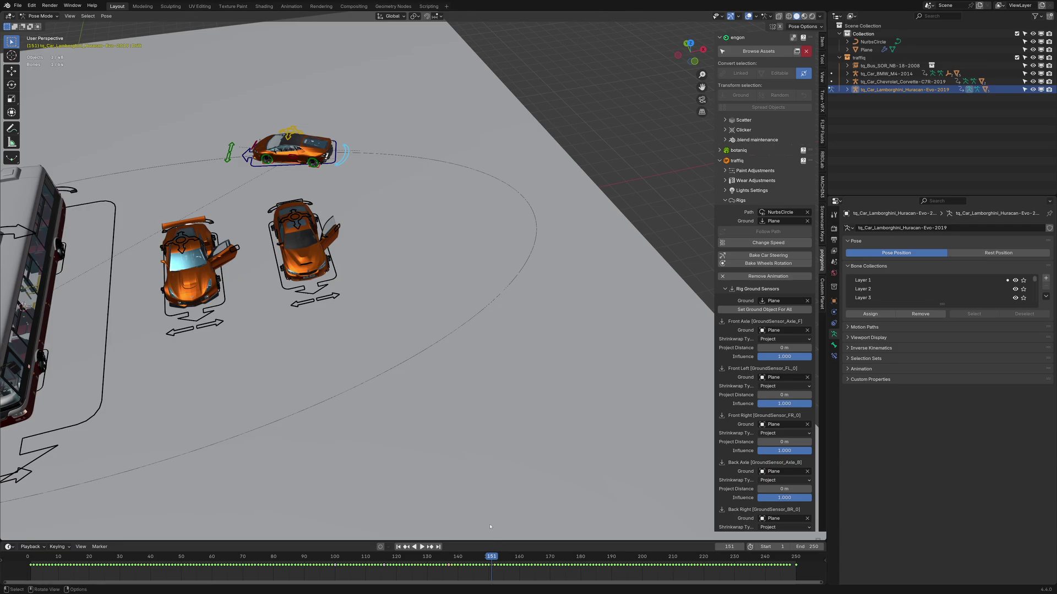
left_click_drag(493, 559, 519, 559)
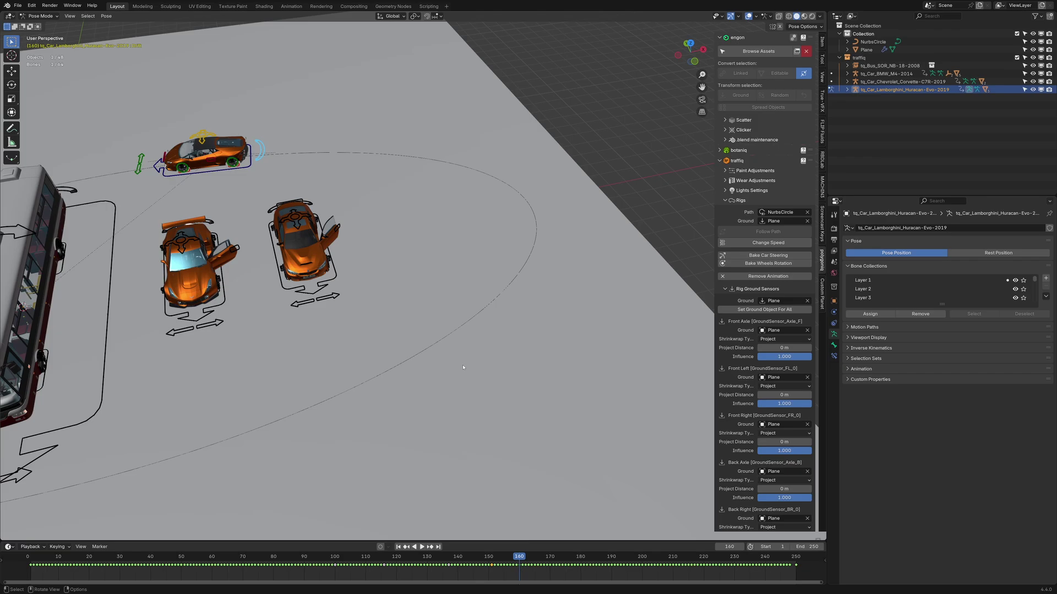
Play back the Lamborghini's drift around the curve and scrub back to the start of the slide.
scroll(477, 397, "down", 3)
middle_click_drag(354, 396, 508, 323, "shift")
left_click_drag(519, 559, 501, 559)
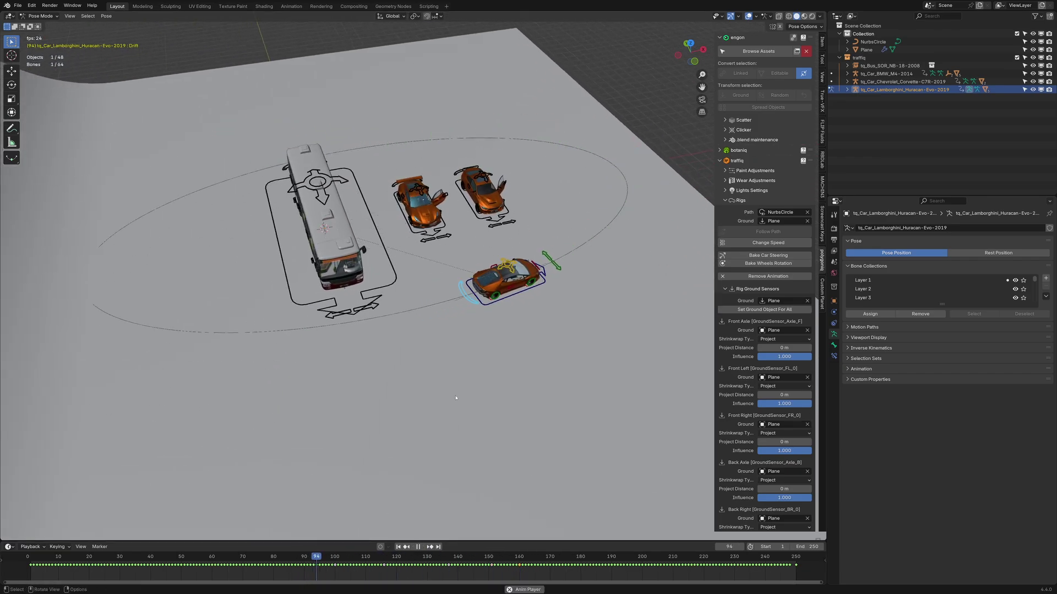
key("space")
key("space")
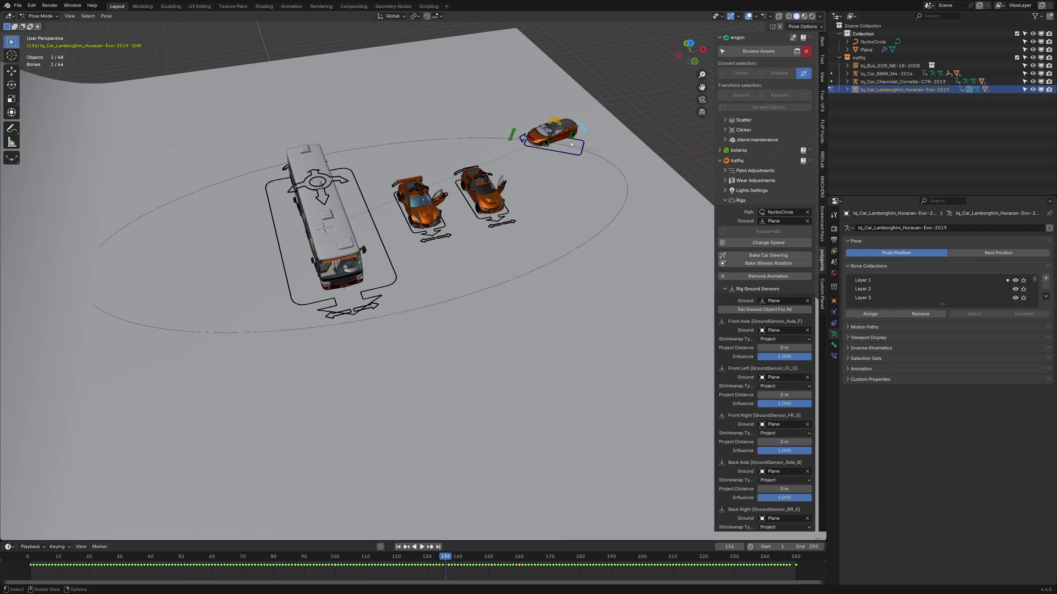
left_click_drag(442, 561, 383, 572)
left_click(368, 576)
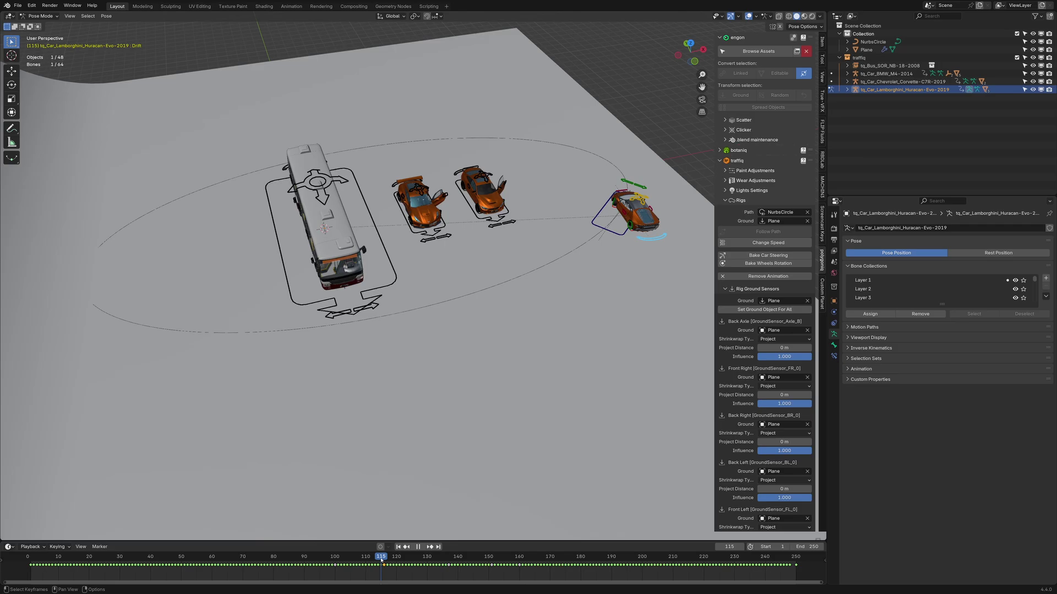
Rotate the Lamborghini's rear drift control at frame 116 and play the motion through the bend.
key("space")
key("r")
left_click(608, 361)
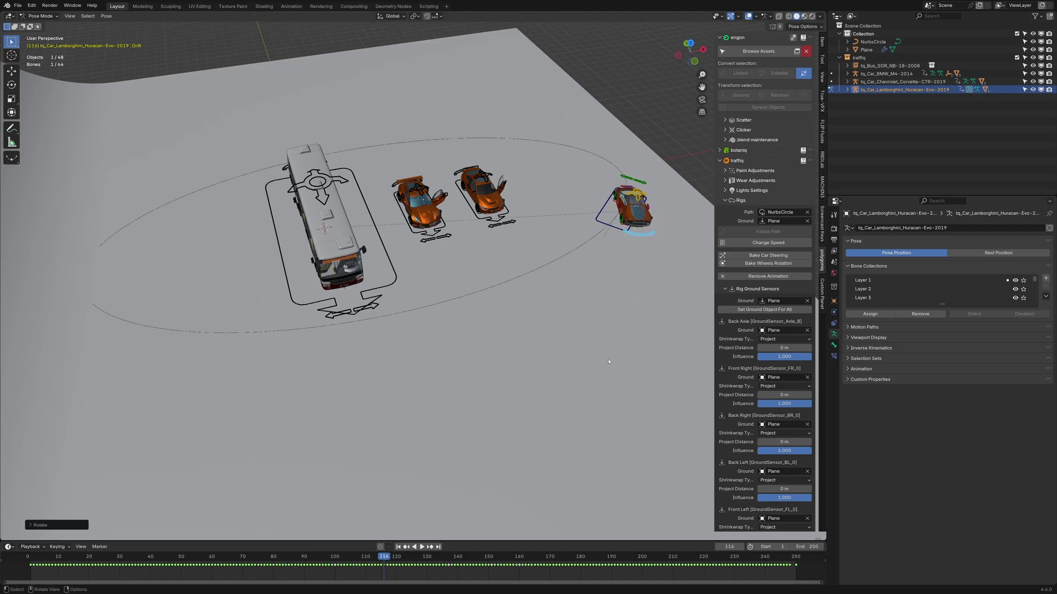
left_click_drag(384, 560, 470, 571)
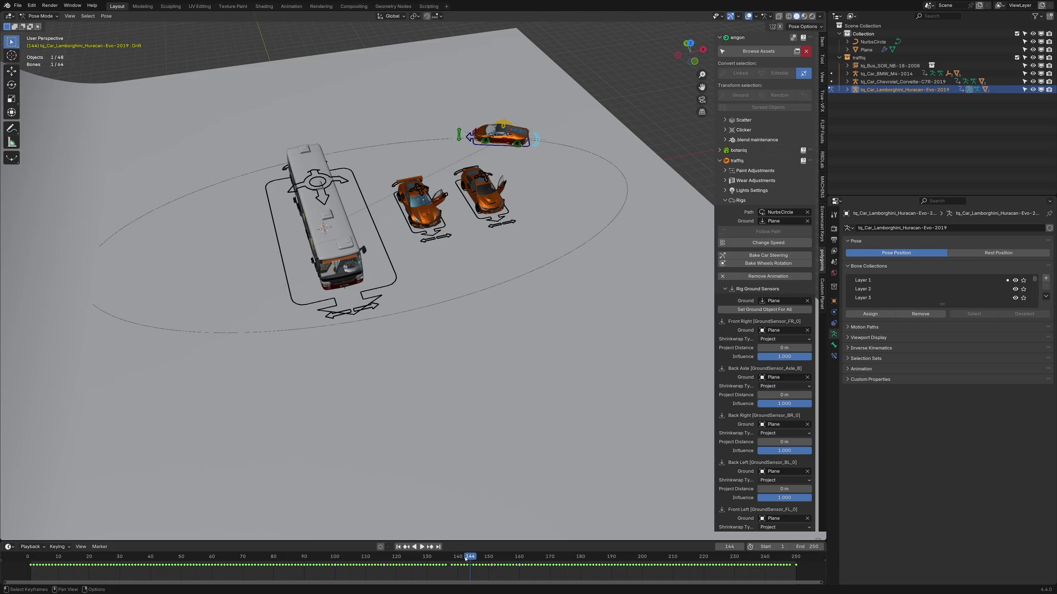
left_click(374, 564)
key("space")
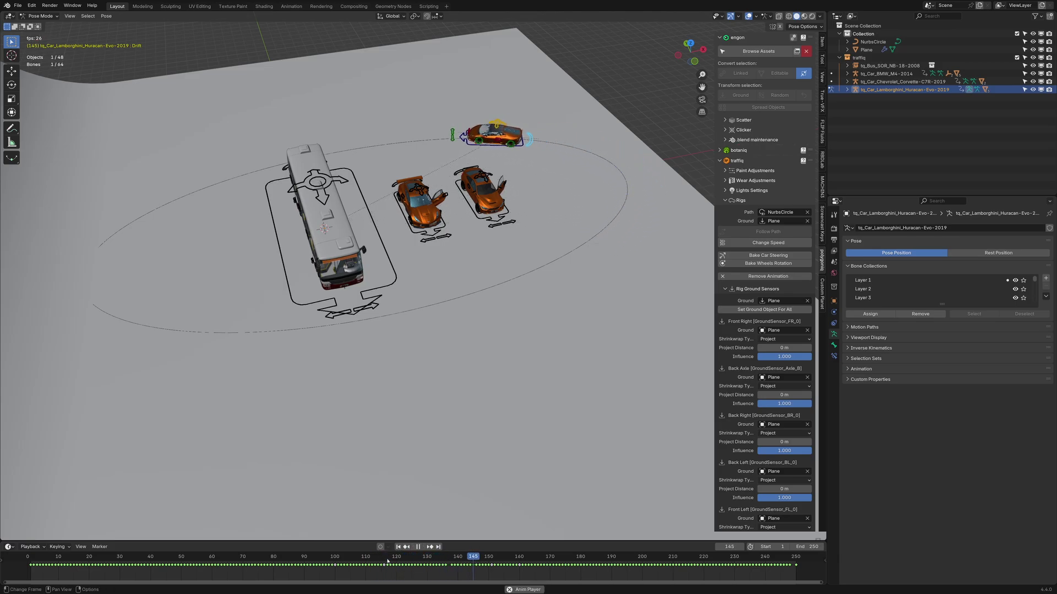
key("space")
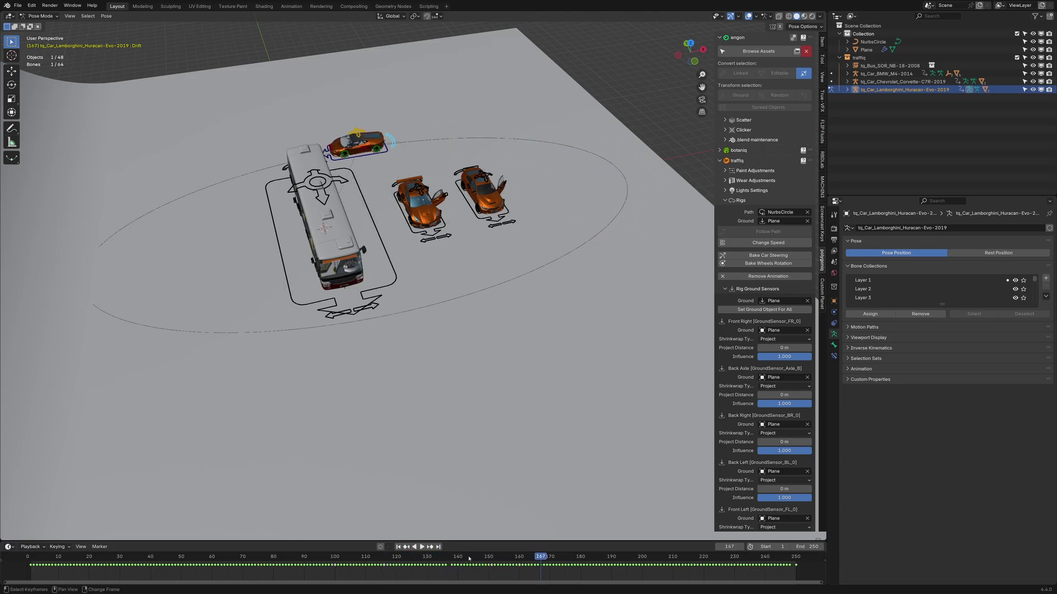
Rotate the rear drift control at frame 135 and review the drift in playback.
left_click_drag(468, 558, 443, 573)
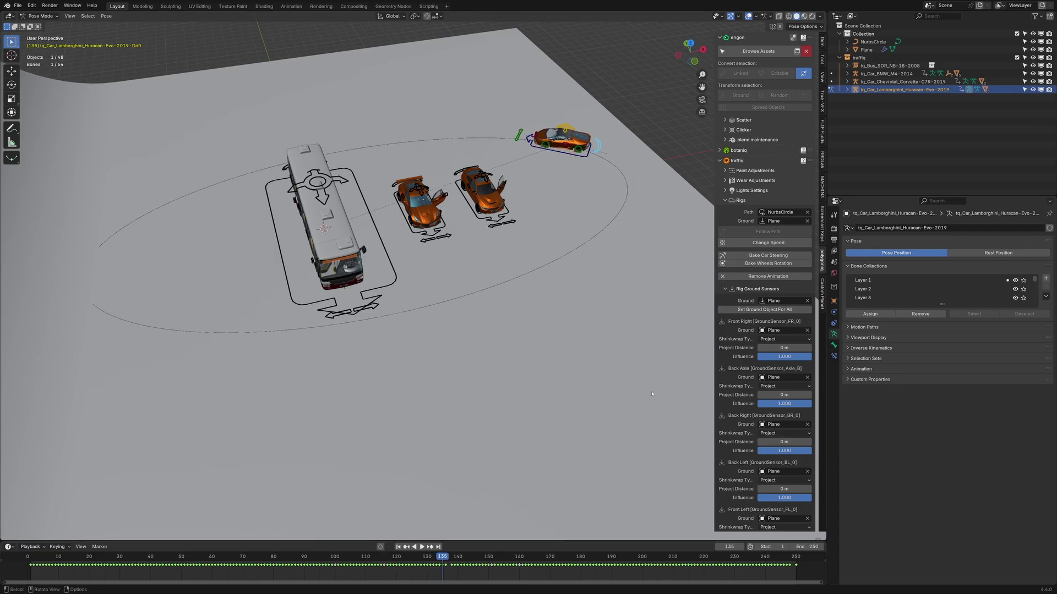
key("r")
left_click(694, 331)
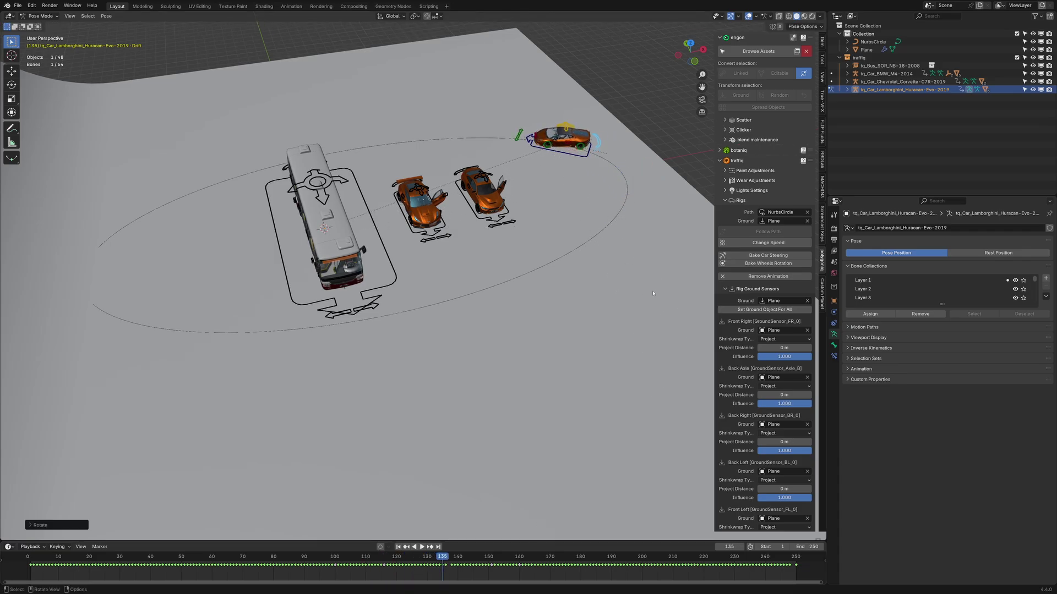
middle_click_drag(627, 343, 604, 420, "shift")
scroll(604, 420, "up", 3)
middle_click_drag(595, 369, 455, 418, "shift")
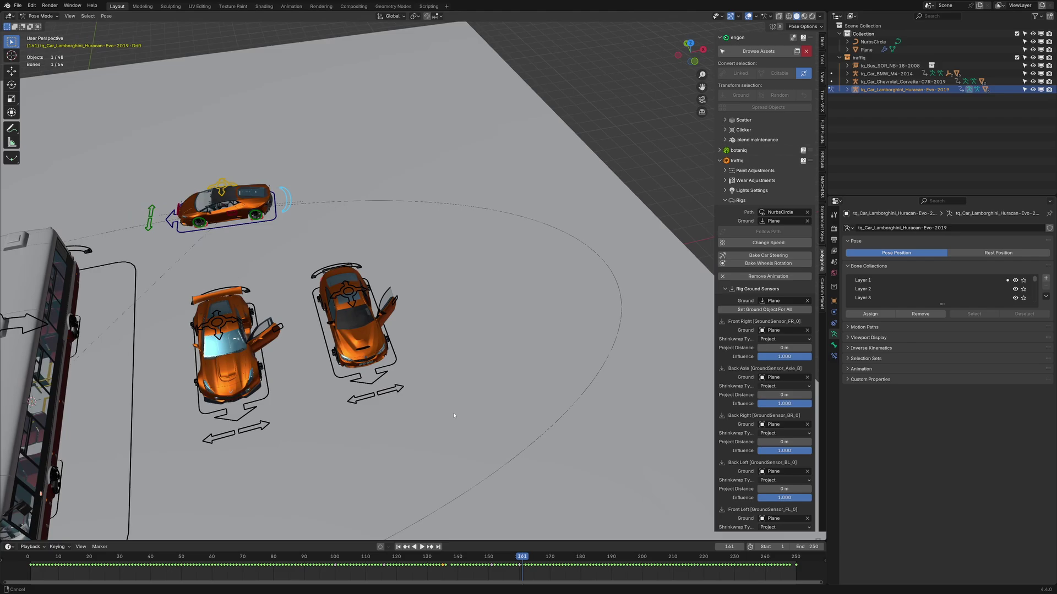
scroll(437, 475, "down", 3)
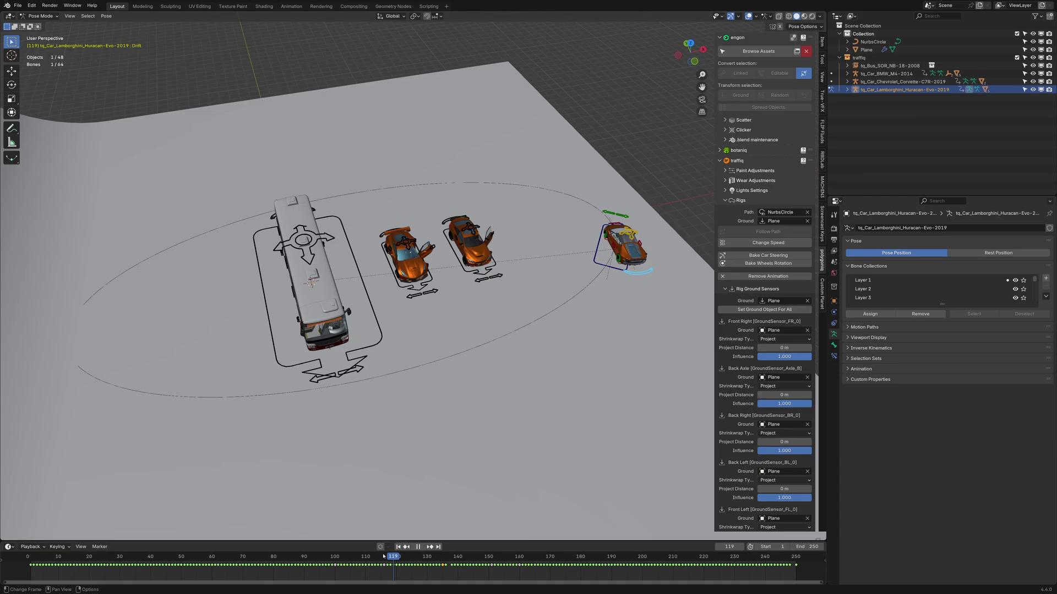
key("space")
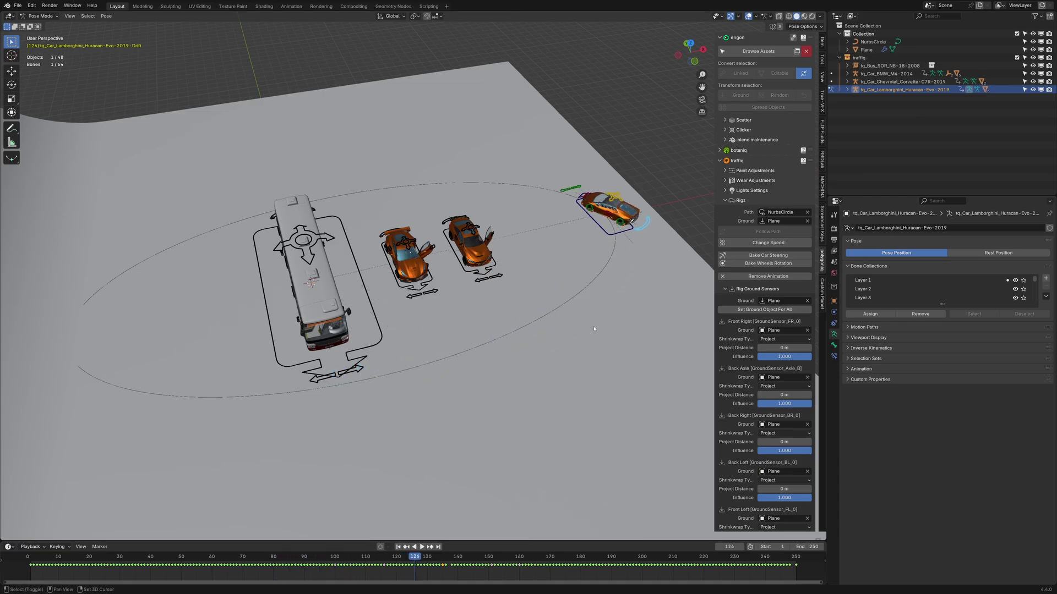
Change the Lamborghini's path speed to 50 km/h with rebaking enabled, and accept the steering bake.
left_click(752, 242)
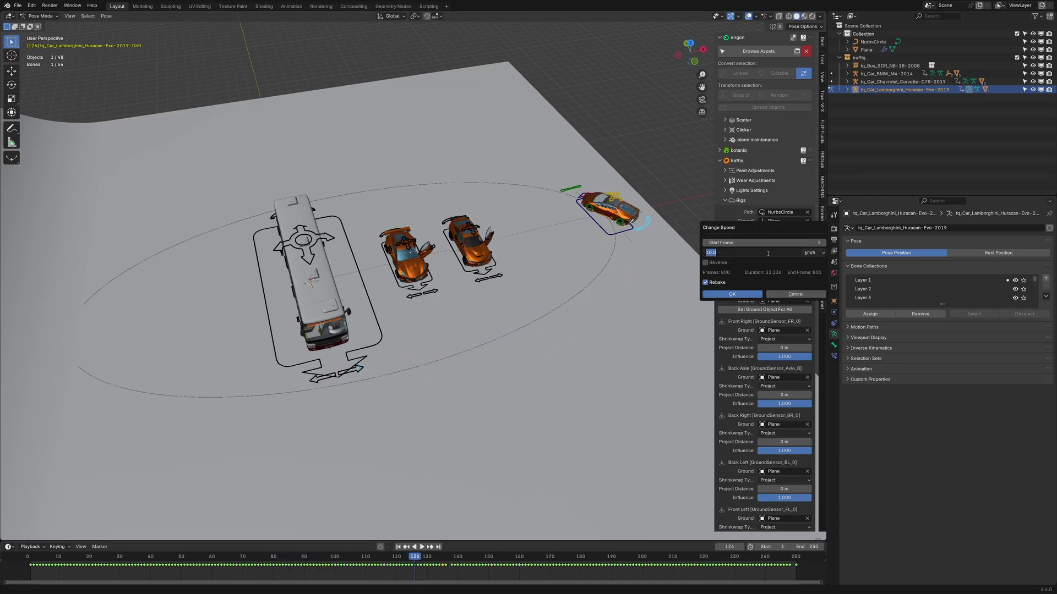
type("50")
key("Return")
key("Return")
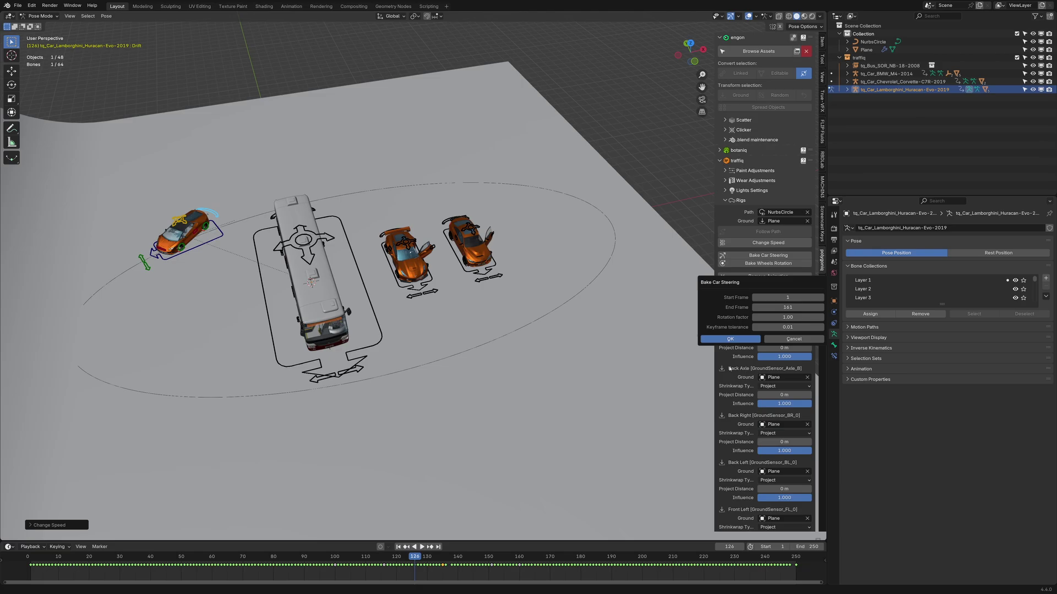
Play back the faster path animation from near its beginning.
left_click(45, 560)
key("space")
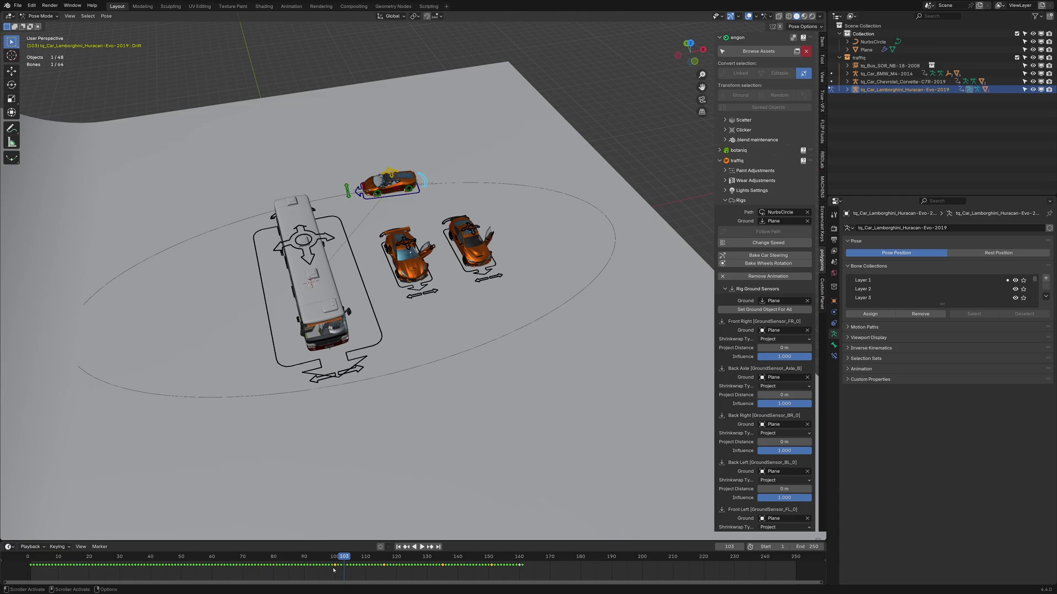
key("space")
Replace the timeline with a taller Dope Sheet and set it to Action Editor mode.
left_click(31, 546)
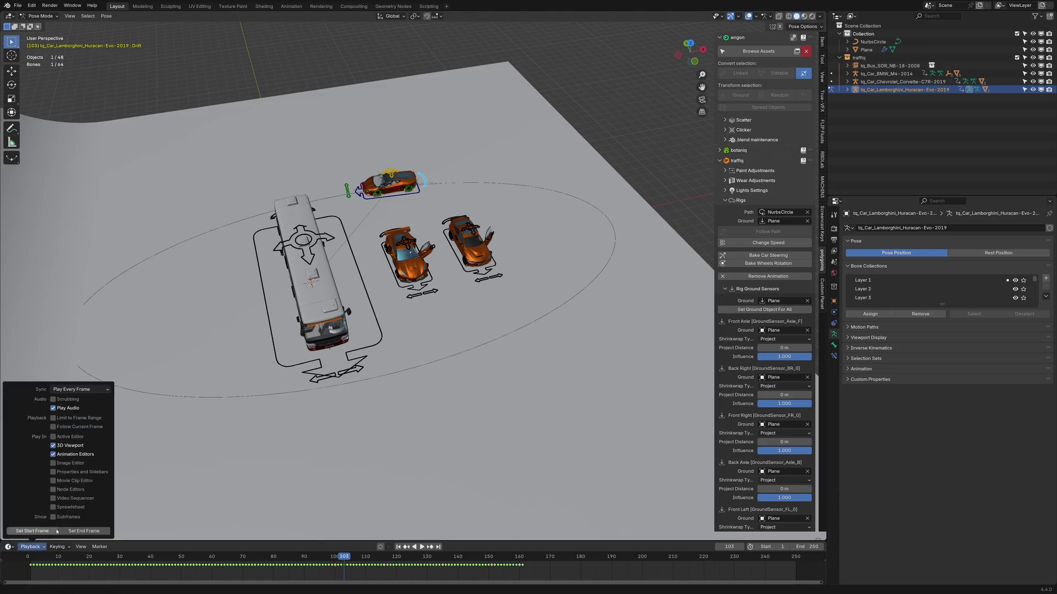
left_click(9, 546)
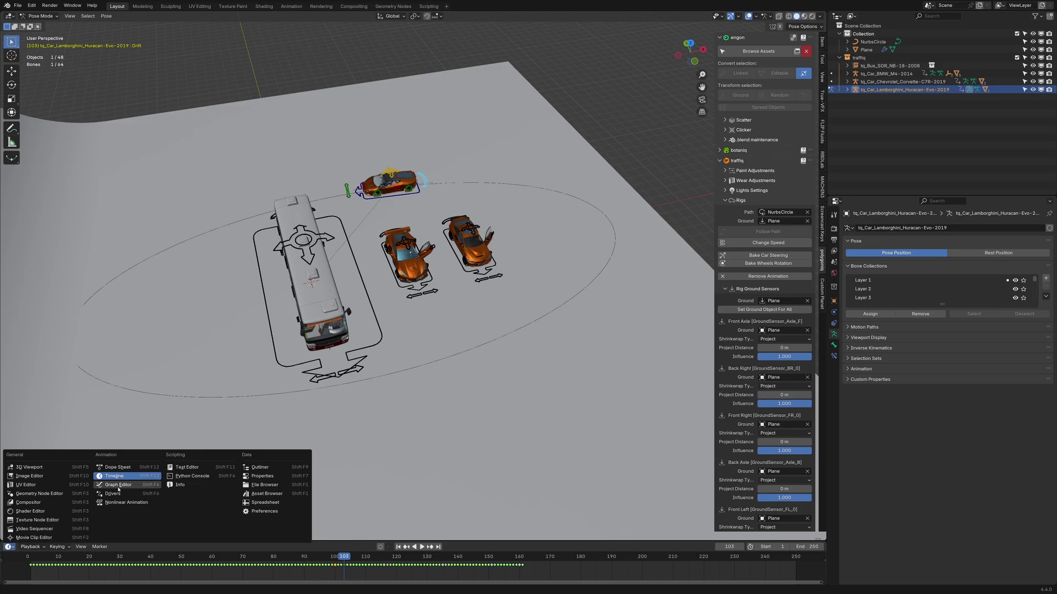
left_click(117, 467)
left_click_drag(219, 542, 218, 394)
left_click(44, 398)
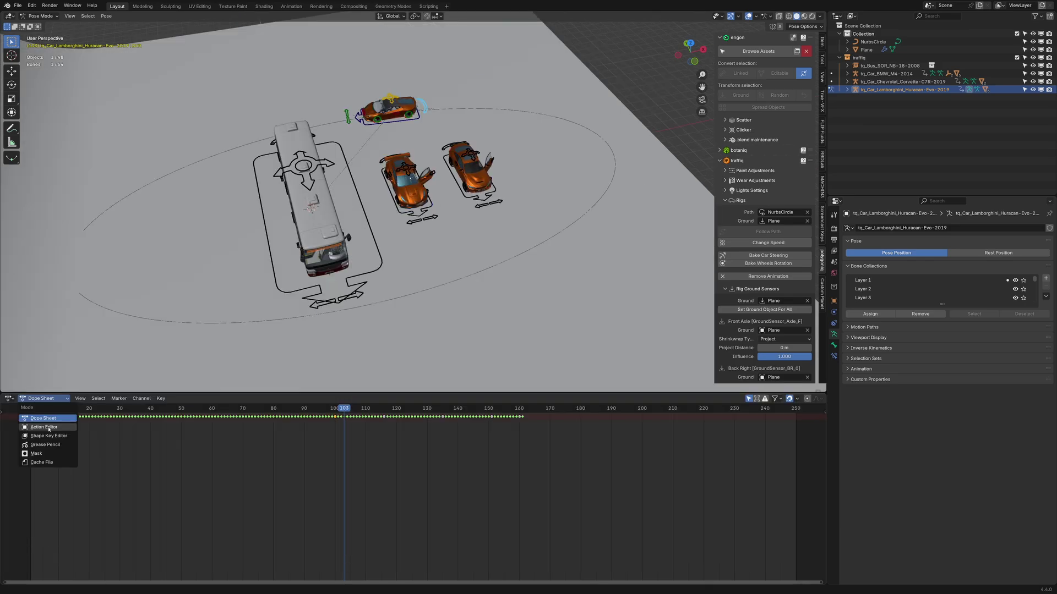
left_click(41, 444)
Expand the Drift channel in the Lamborghini's action and delete all of its keyframes.
left_click(4, 417)
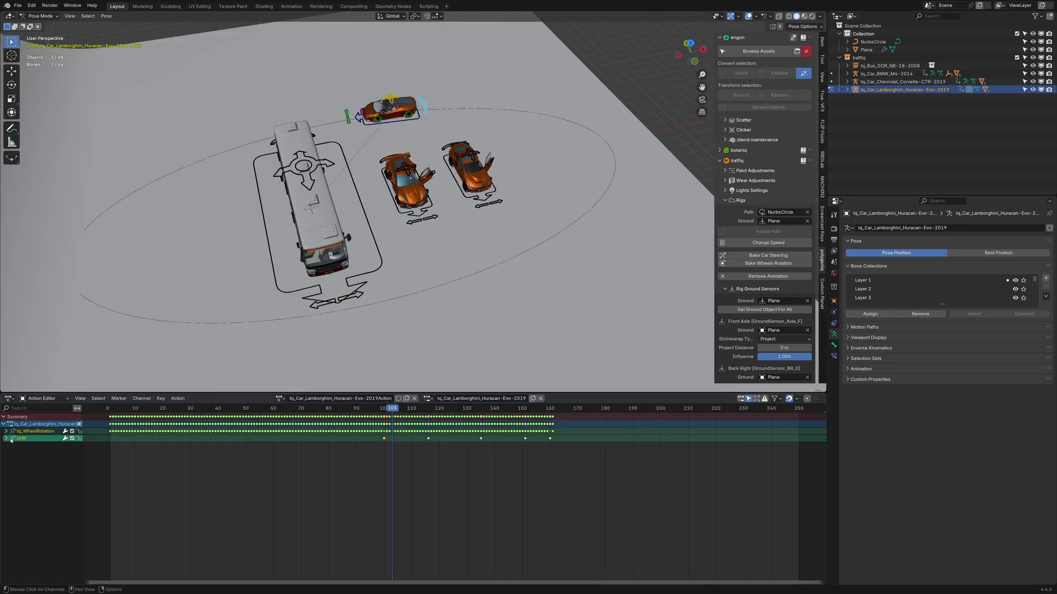
left_click(6, 439)
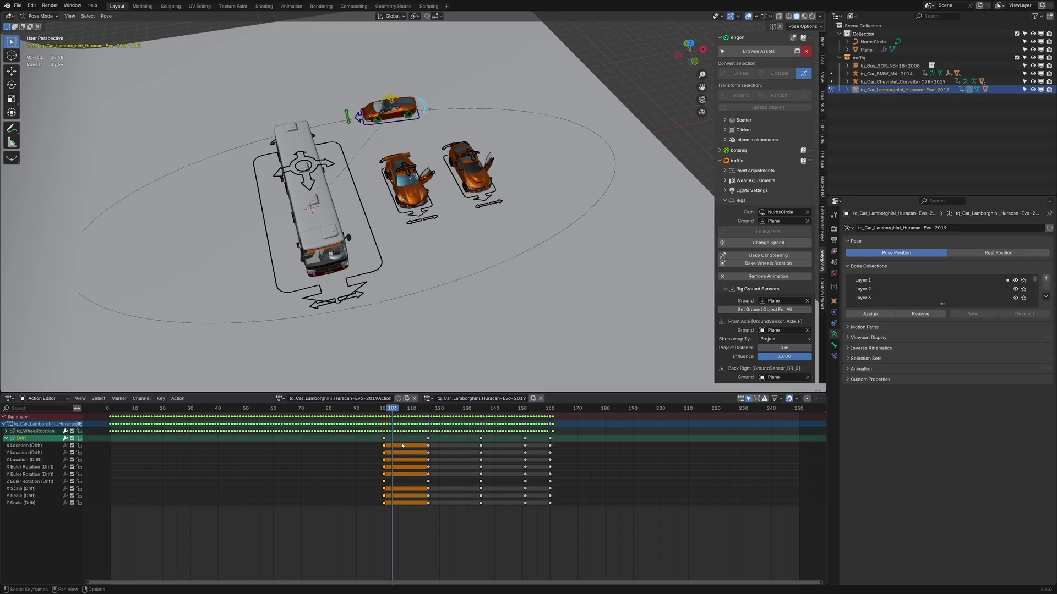
left_click(559, 440)
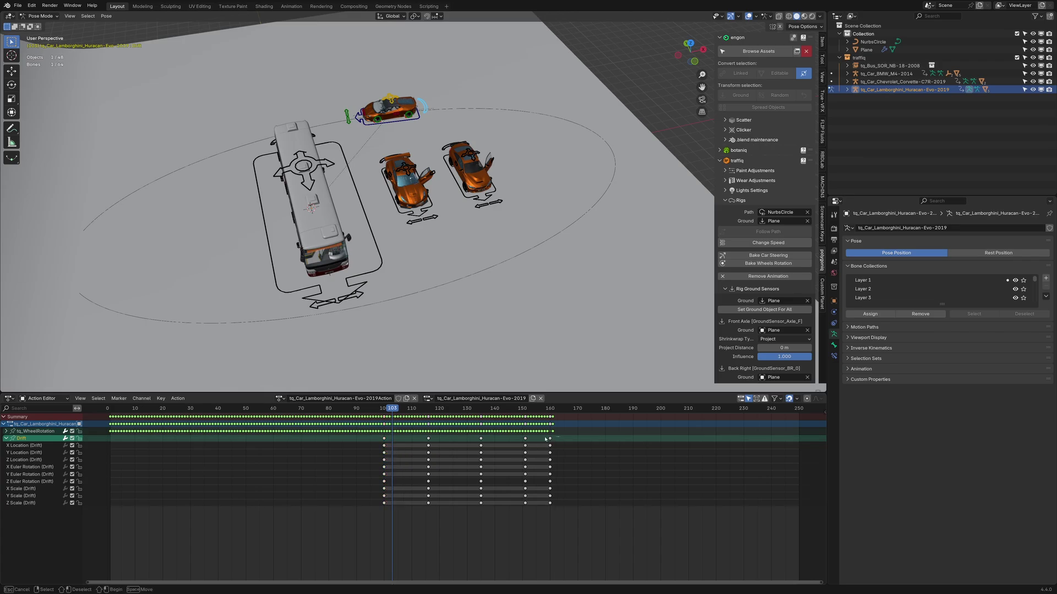
left_click_drag(545, 439, 361, 456)
key("Delete")
Keyframe the drift control's starting pose at frame 74 and rotate it into a slide at frame 82.
mouse_move(318, 410)
left_mouse_down()
mouse_move(284, 421)
mouse_move(312, 424)
mouse_move(334, 409)
left_mouse_up()
key("i")
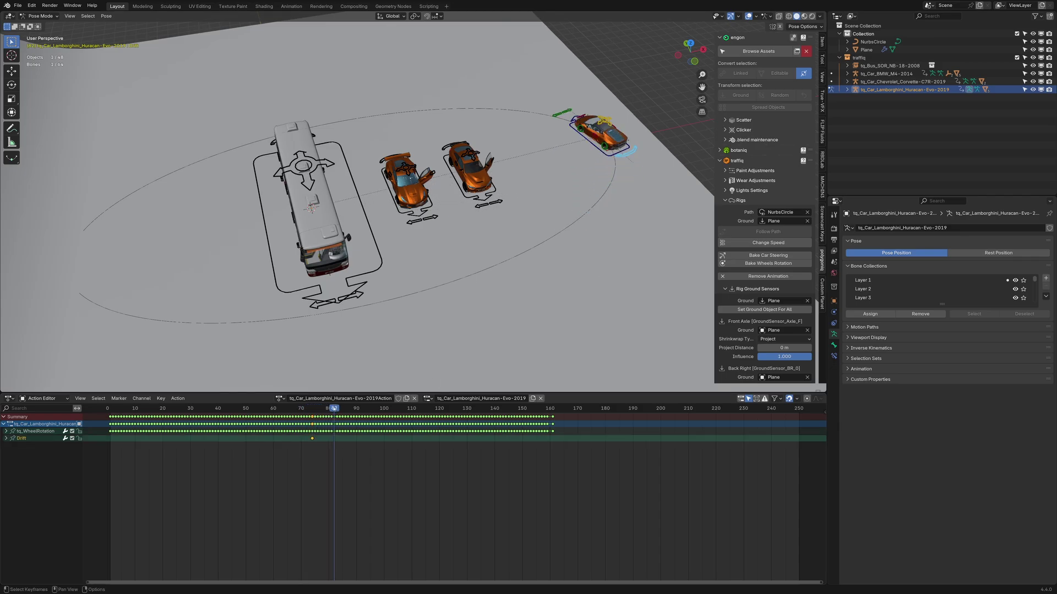
key("r")
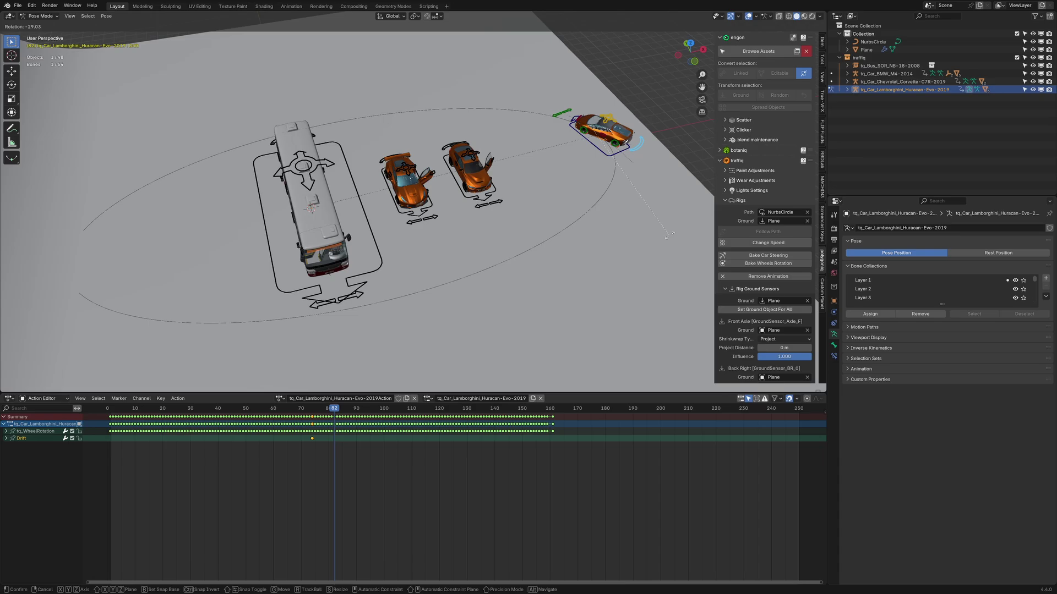
left_click(704, 198)
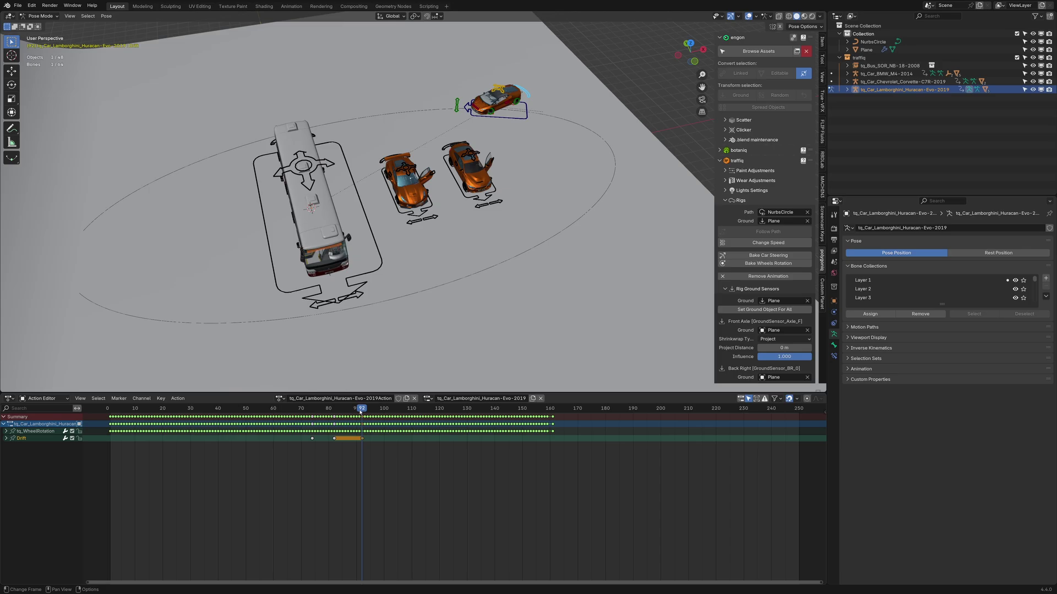
Rotate the drift control to realign the Lamborghini with its path at frame 102, and advance to frame 107.
left_click_drag(360, 412, 389, 411)
key("r")
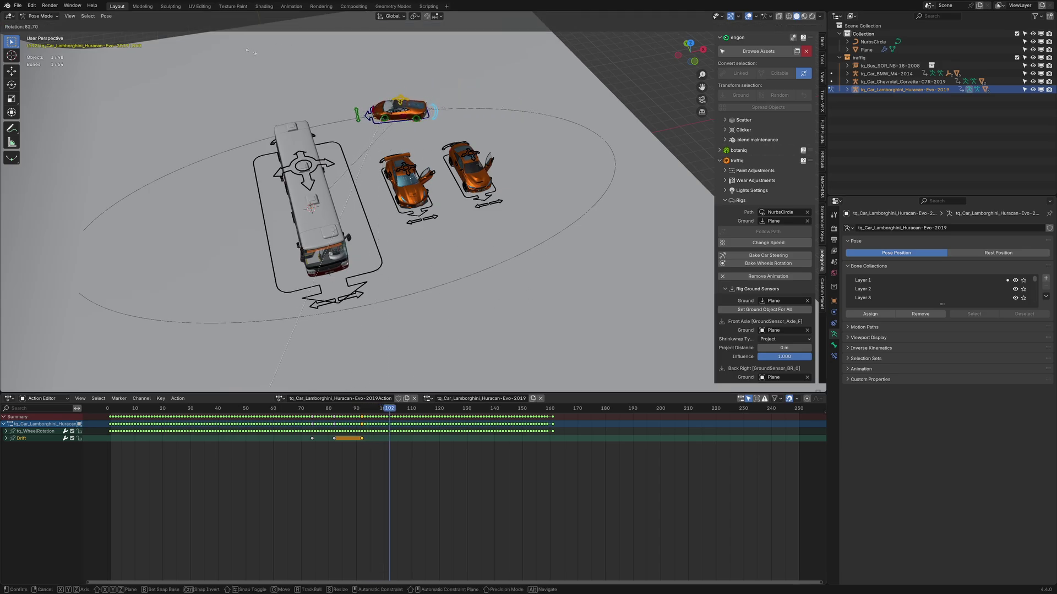
left_click(251, 51)
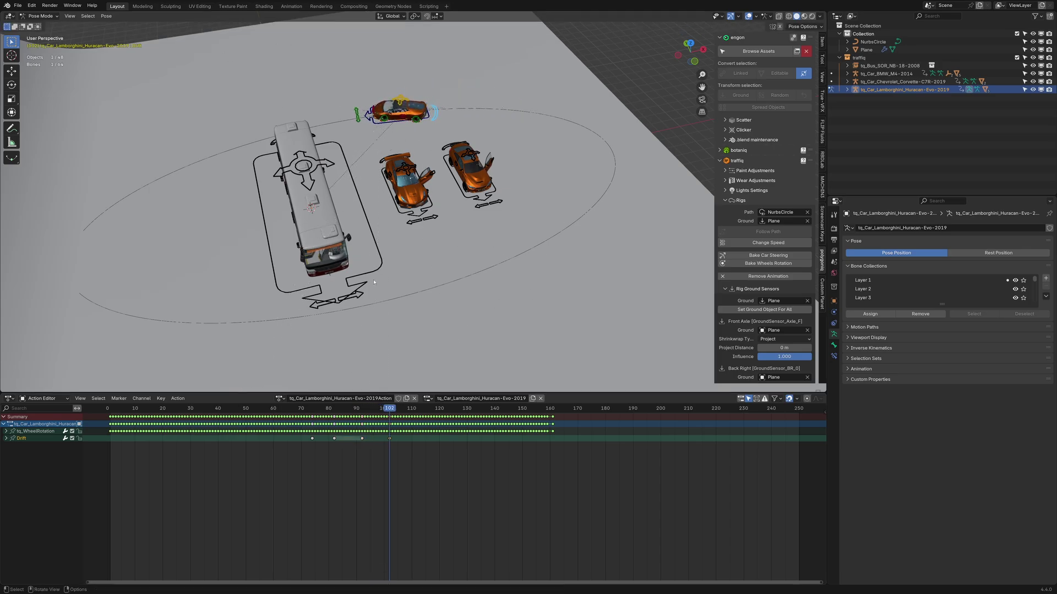
left_click_drag(389, 408, 403, 408)
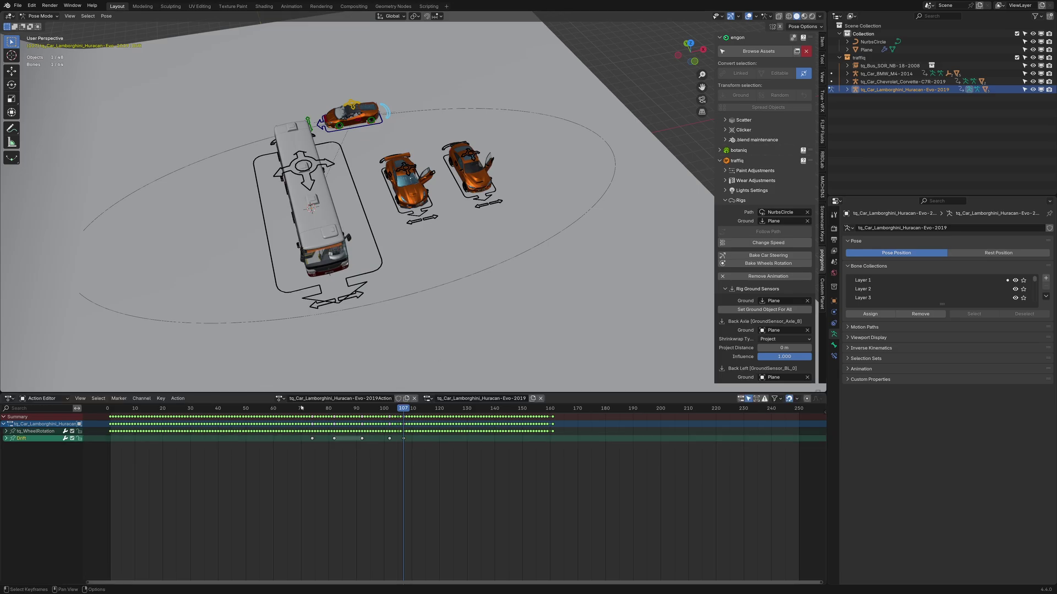
Play back the re-keyed drift twice from before the bend.
left_click(218, 408)
key("space")
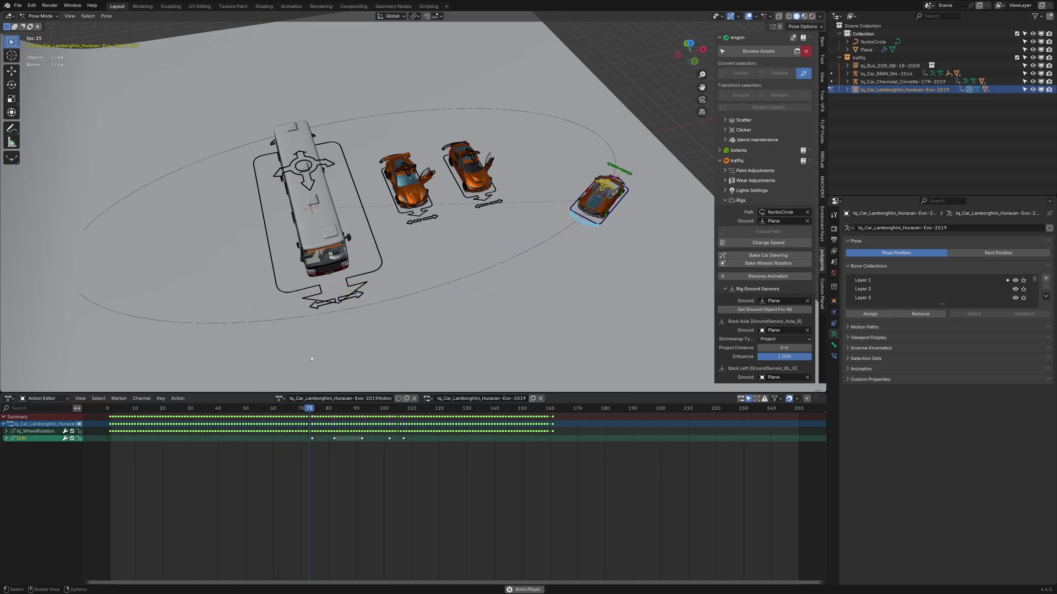
key("space")
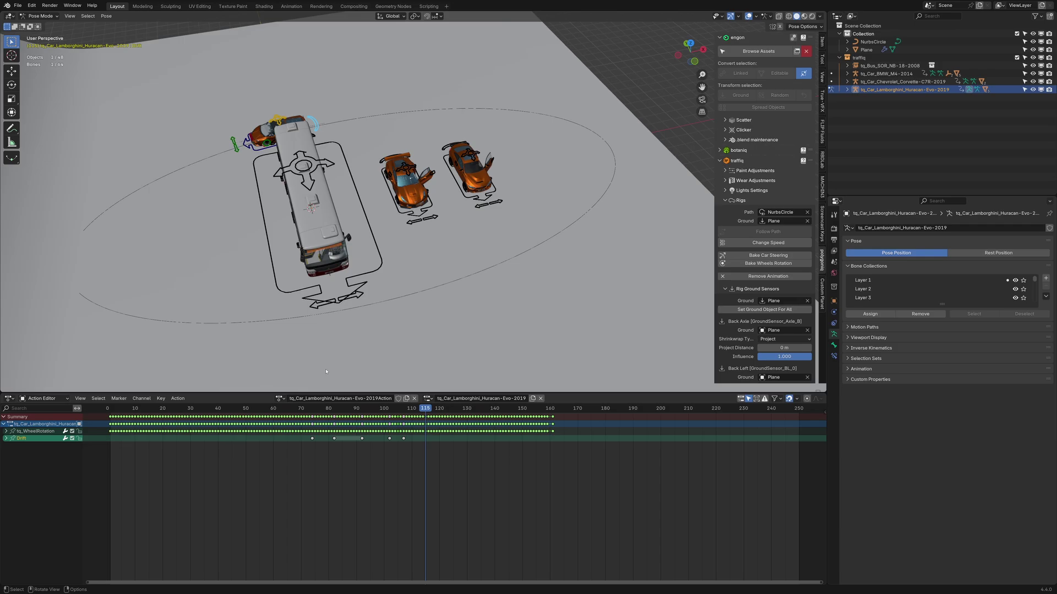
left_click(259, 409)
key("space")
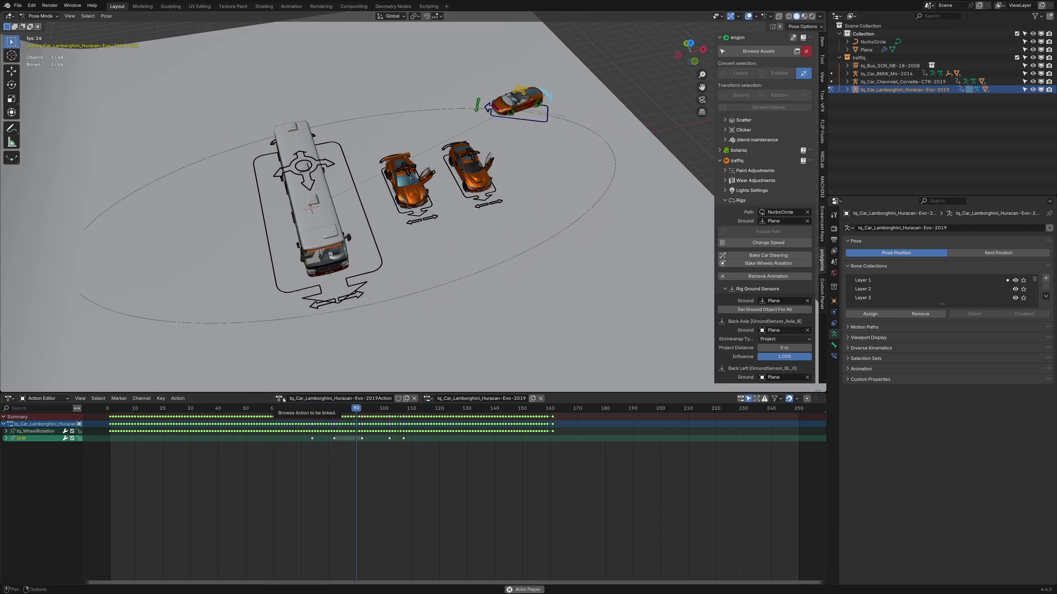
key("space")
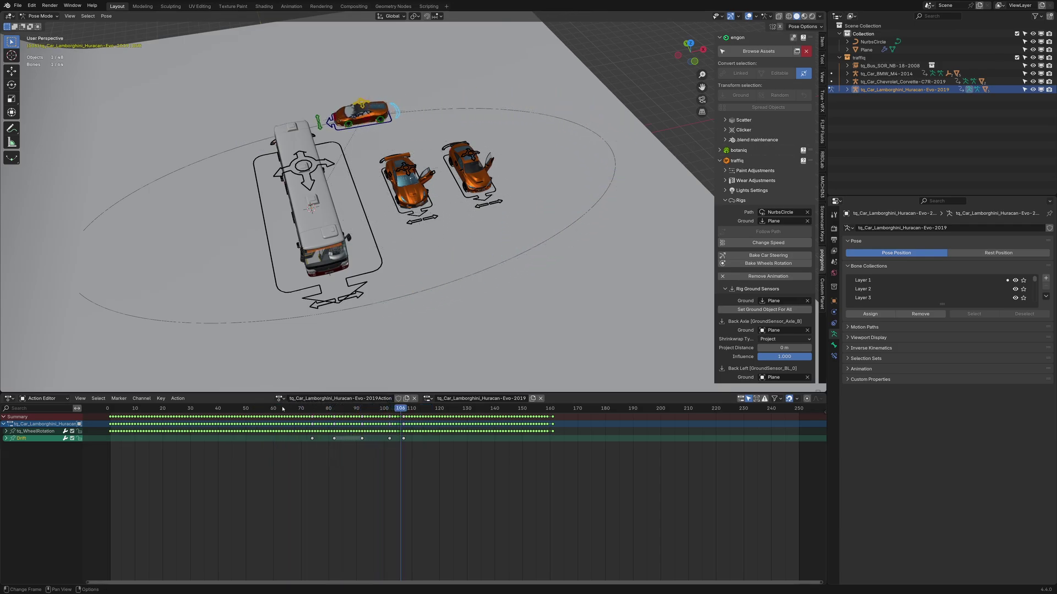
Select the control above the Lamborghini's roof at frame 65 and try moving it to shift the car body.
mouse_move(283, 409)
left_mouse_down()
mouse_move(362, 413)
mouse_move(231, 414)
mouse_move(444, 414)
mouse_move(269, 414)
mouse_move(289, 412)
left_mouse_up()
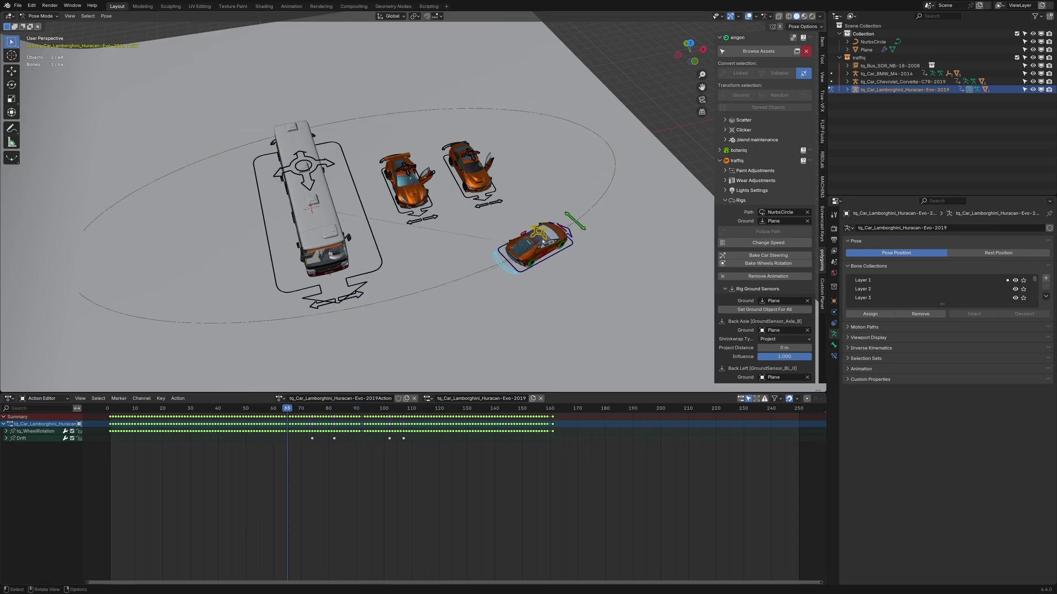
left_click(543, 241)
middle_click_drag(543, 241, 583, 220)
scroll(550, 232, "up", 4)
middle_click_drag(520, 226, 517, 159, "shift")
key("g")
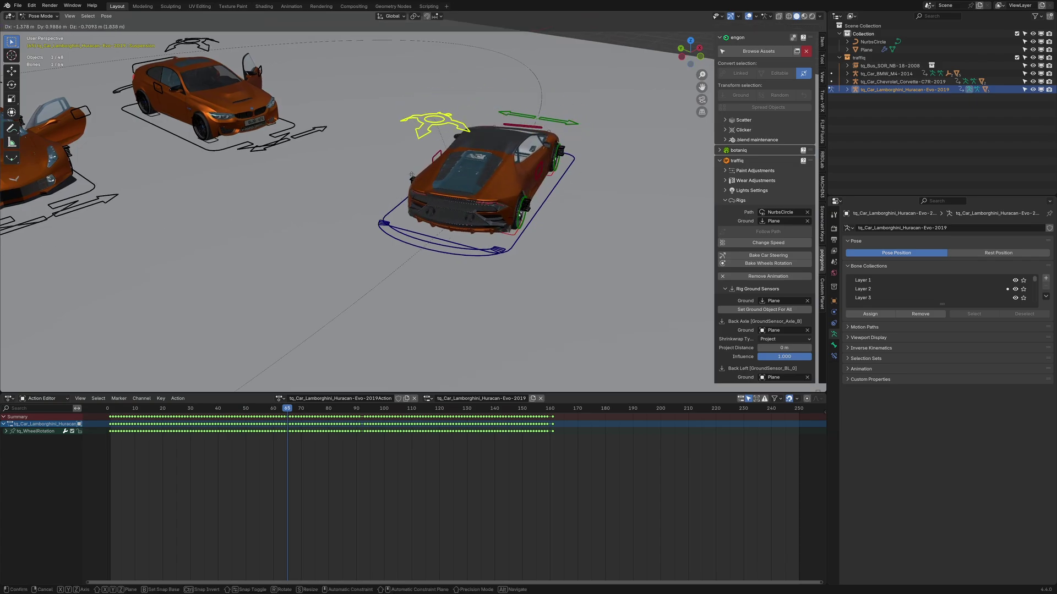
right_click(447, 186)
Keyframe the Lamborghini suspension control's starting pose at frame 74, just as the bend begins.
left_click_drag(289, 410, 319, 411)
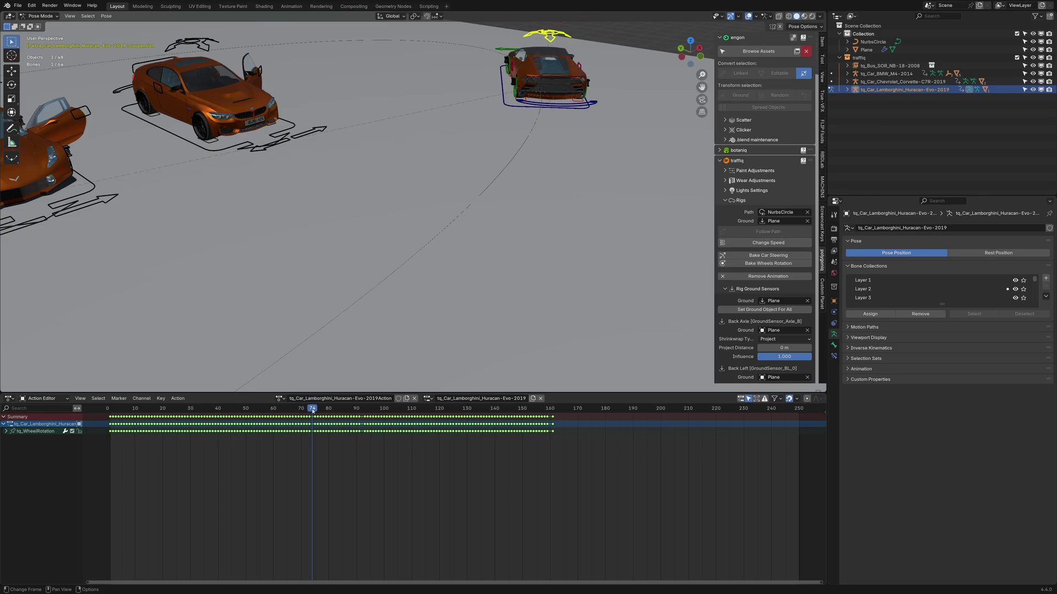
middle_click_drag(449, 241, 343, 346, "shift")
scroll(474, 253, "up", 2)
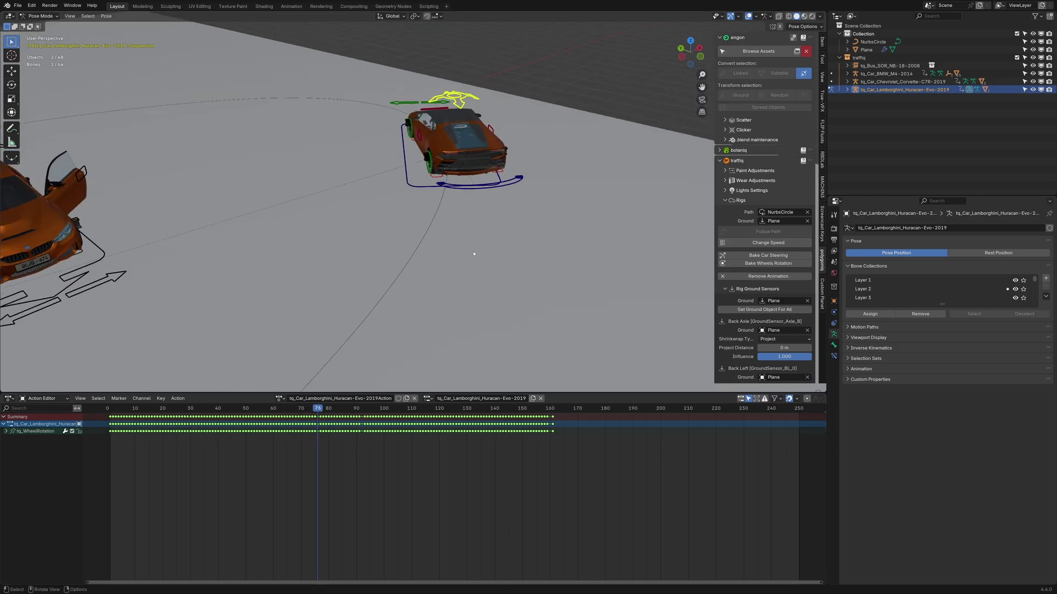
key("Left")
key("Left")
key("i")
Move the suspension control out to the car's right side at frame 77 to lean the body.
key("Right")
key("Right")
key("Right")
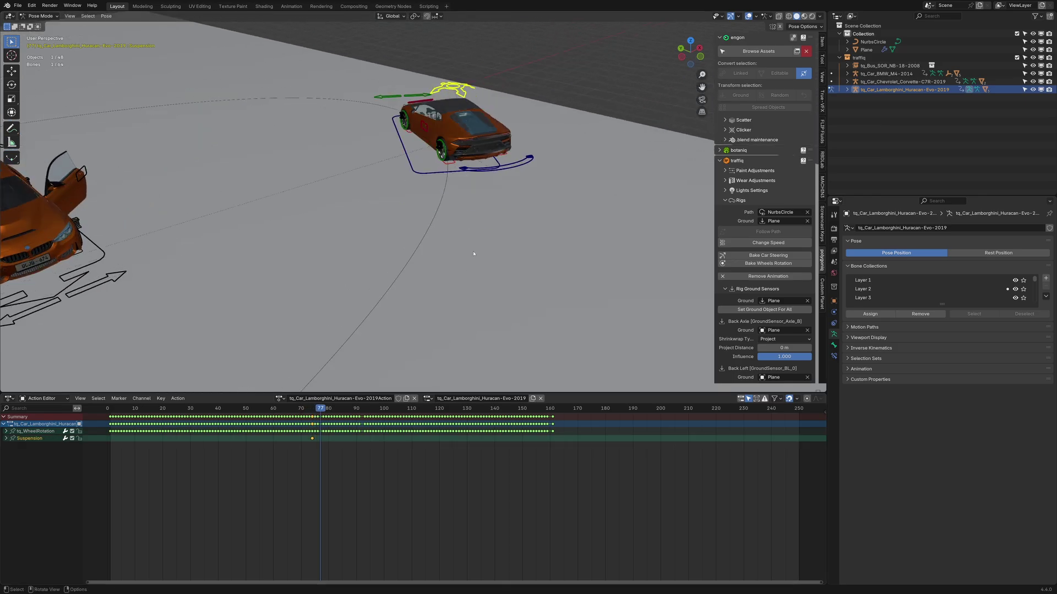
key("g")
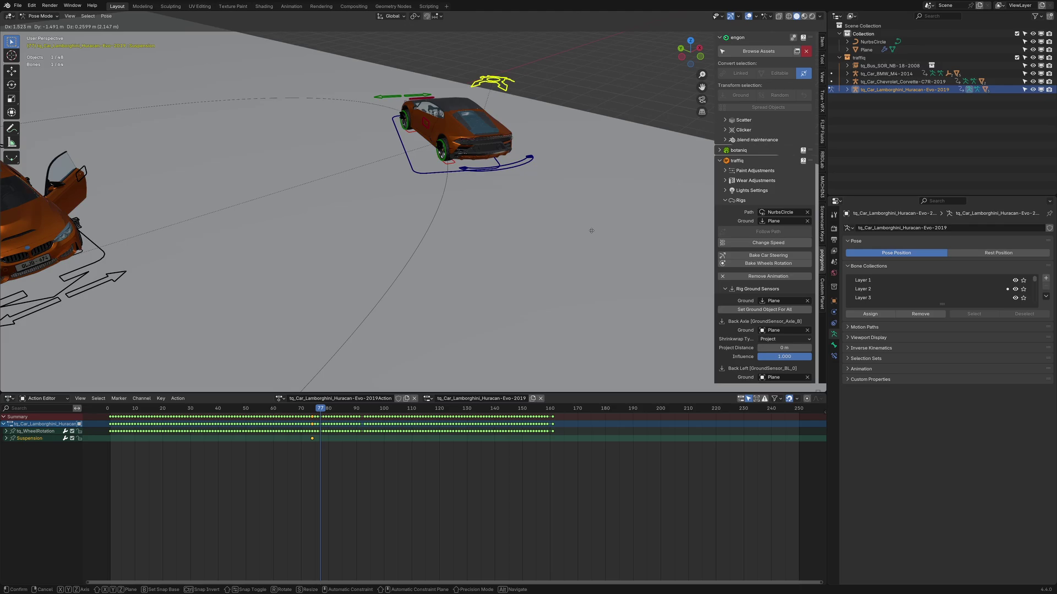
left_click(676, 218)
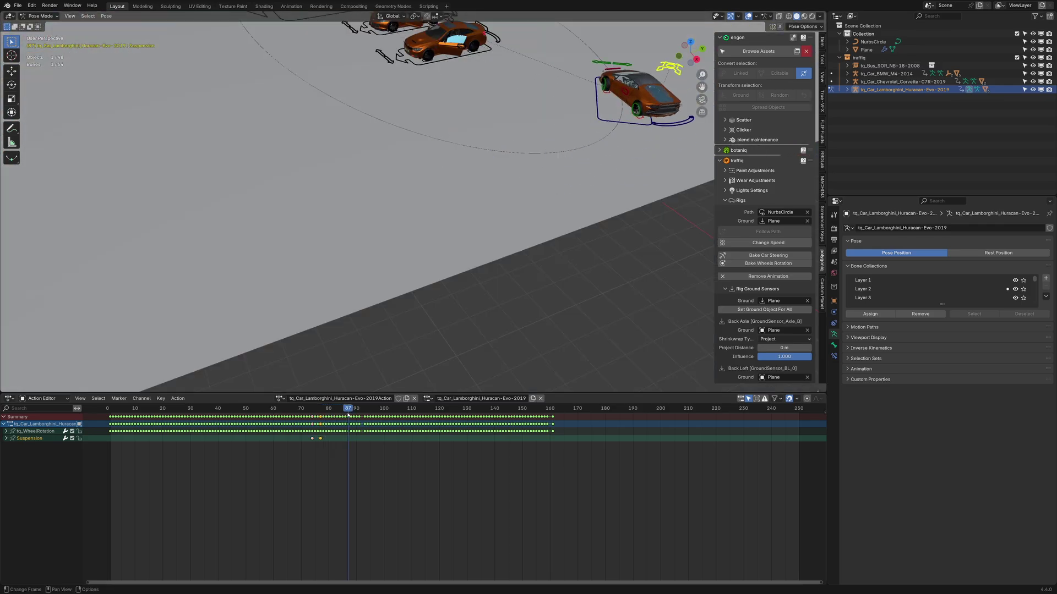
Hold the suspension lean with a key at frame 87 and shift the control to the opposite side at frame 97.
middle_click_drag(425, 310, 312, 273, "shift")
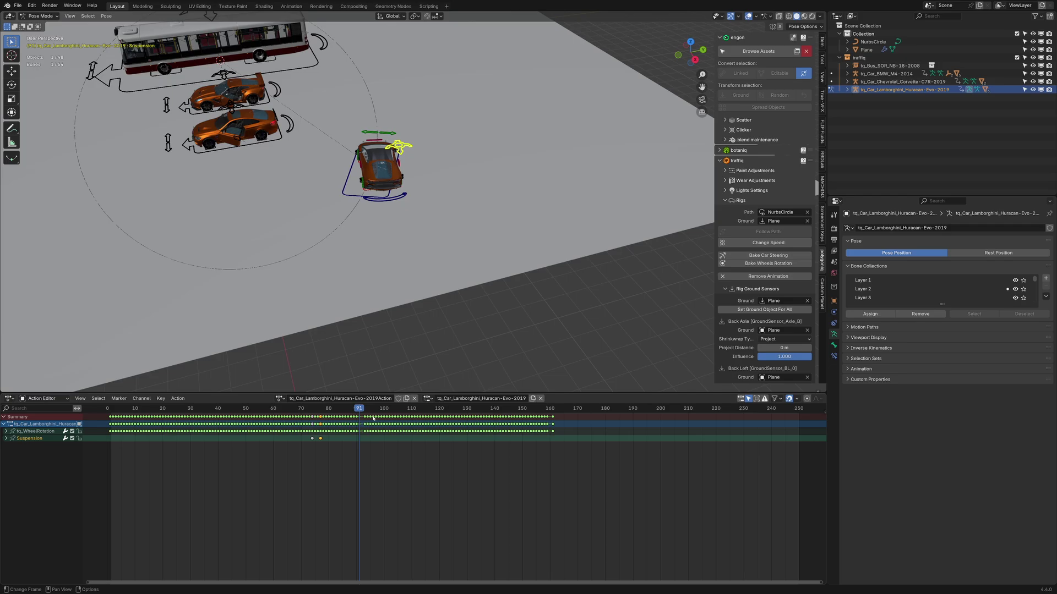
left_click(348, 408)
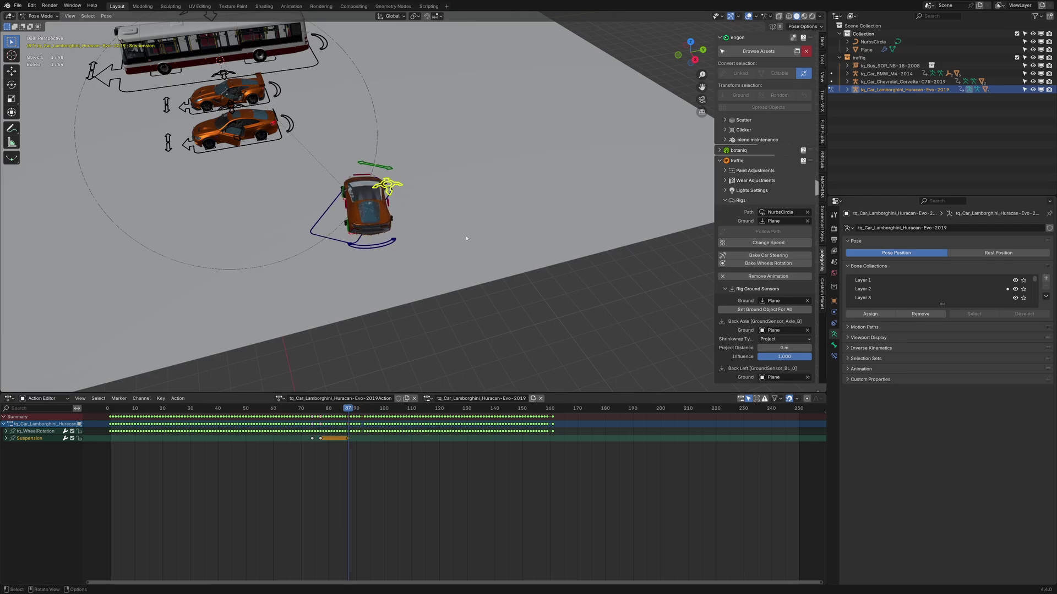
left_click_drag(348, 408, 375, 408)
key("g")
left_click(339, 155)
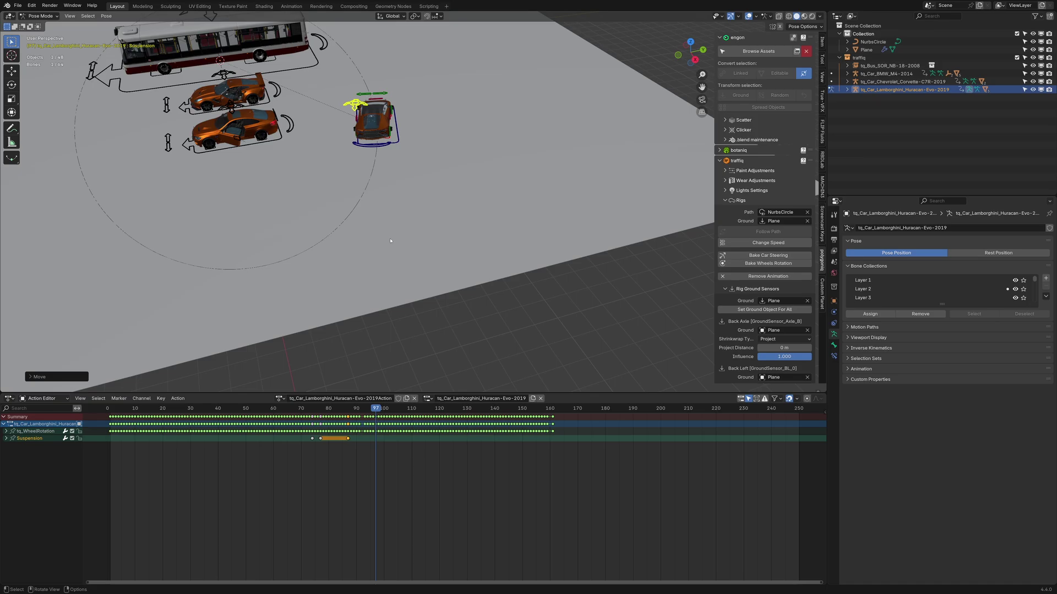
Keyframe the suspension control back above the roof at frame 105 and play back the body motion.
middle_click_drag(390, 240, 403, 284, "shift")
left_click_drag(377, 408, 399, 409)
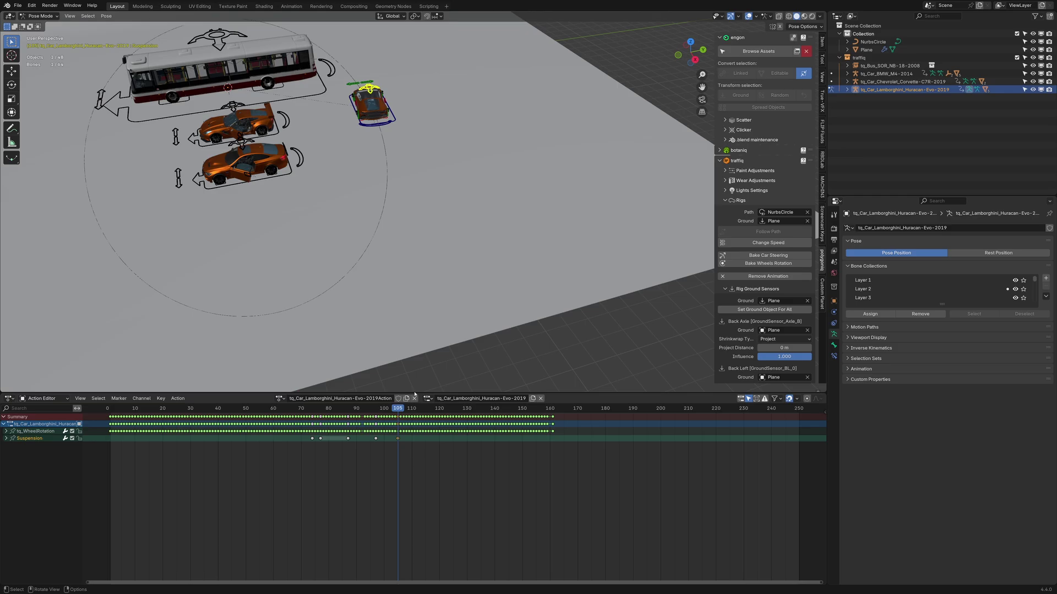
key("space")
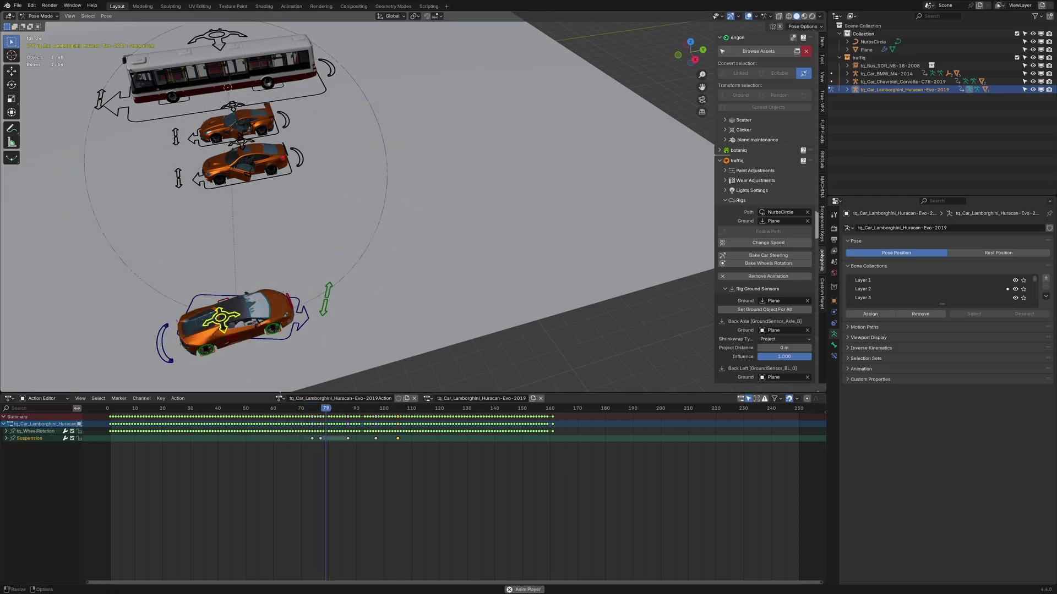
key("space")
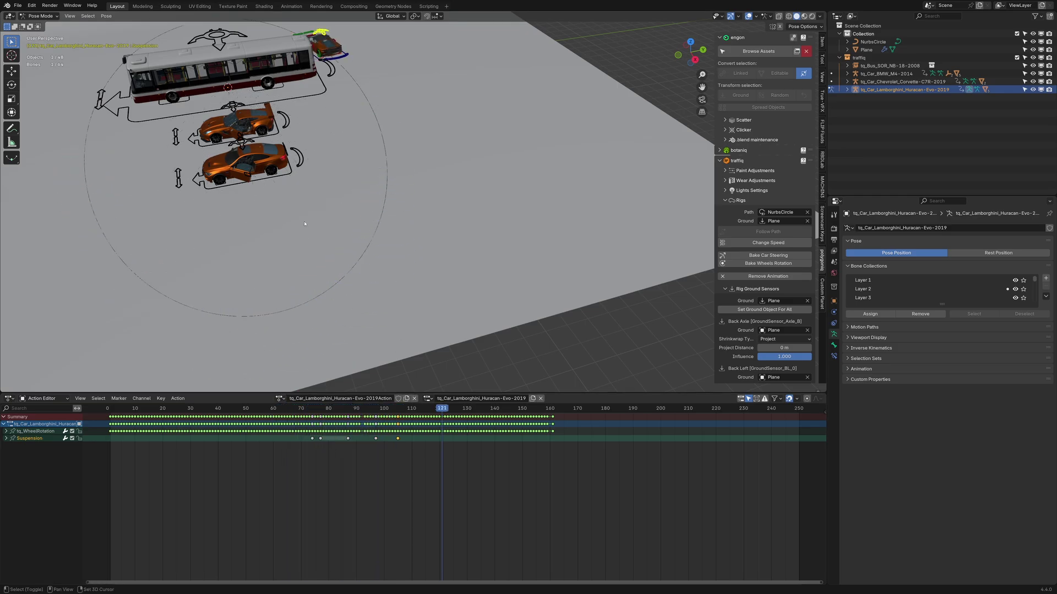
middle_click_drag(364, 252, 431, 312, "shift")
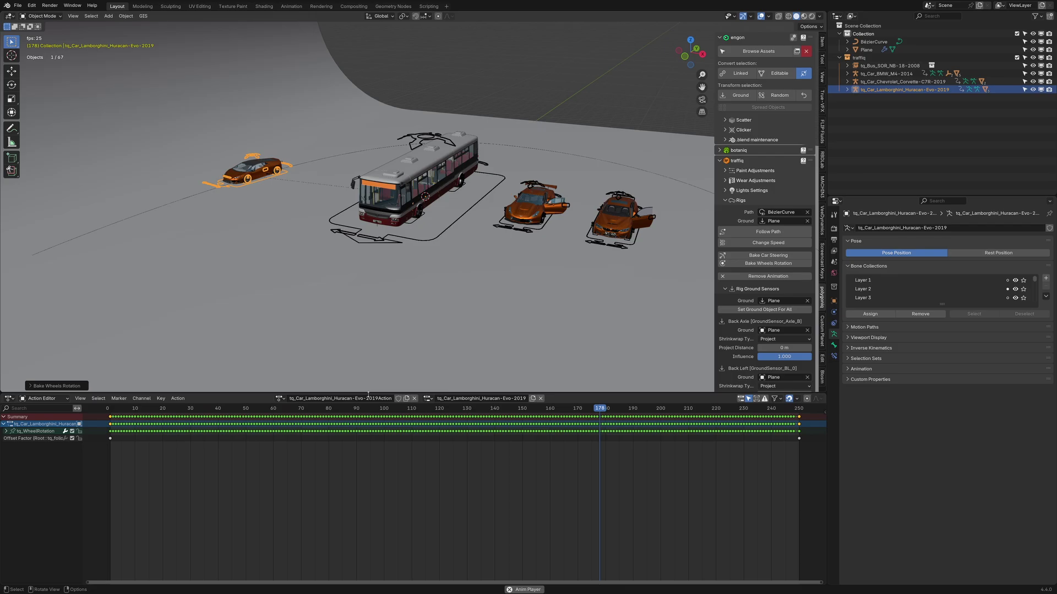
Select the ground plane and add four loop cuts across its flat floor in Edit Mode.
middle_click_drag(370, 266, 369, 265)
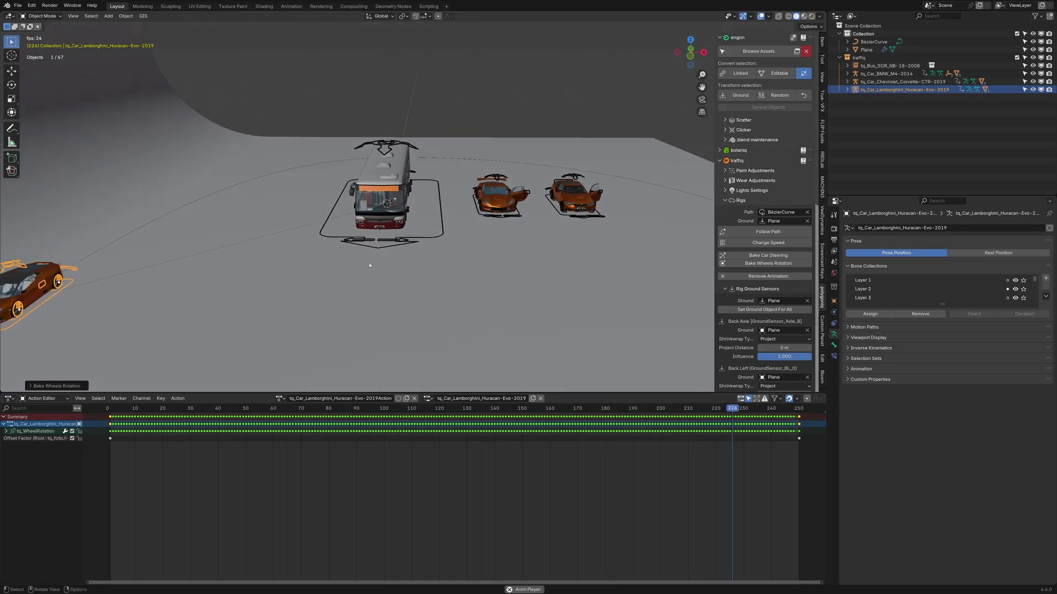
scroll(369, 265, "down", 3)
middle_click_drag(572, 203, 374, 236, "shift")
middle_click_drag(479, 267, 354, 264, "shift")
left_click(407, 261)
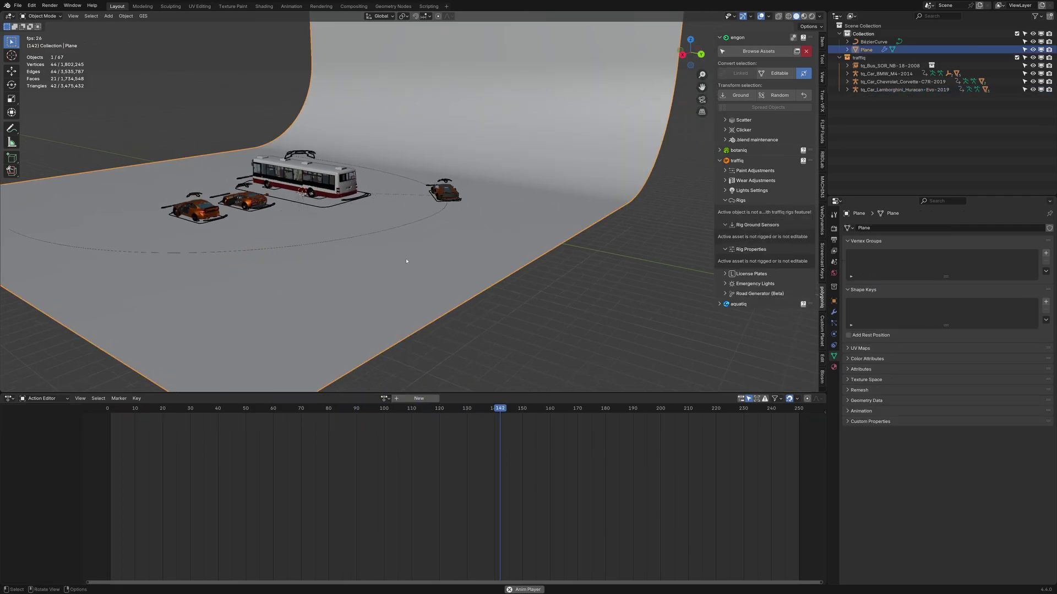
key("Tab")
key("ctrl+r")
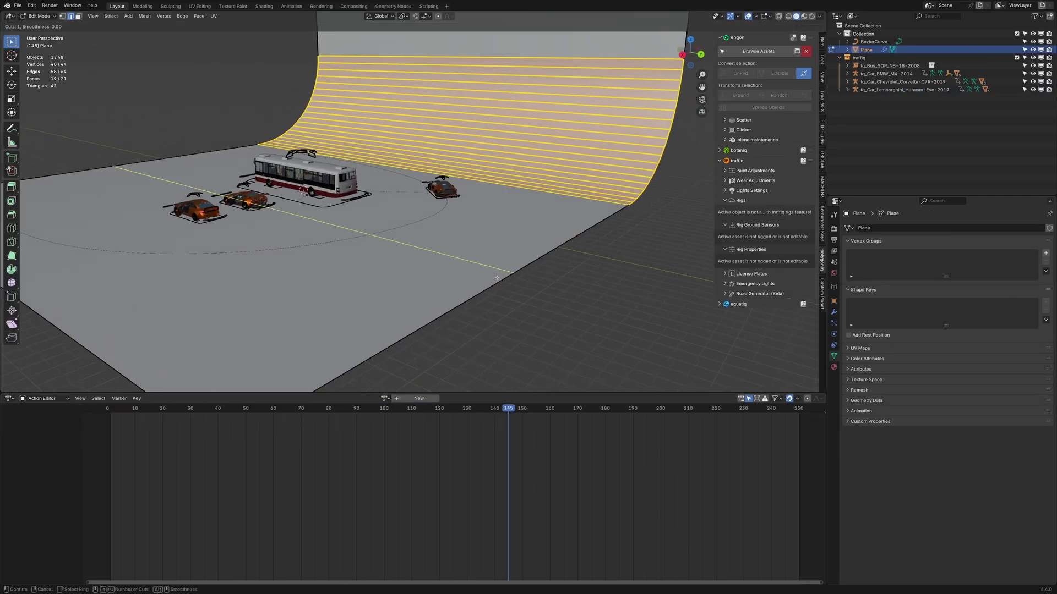
scroll(495, 280, "up", 7)
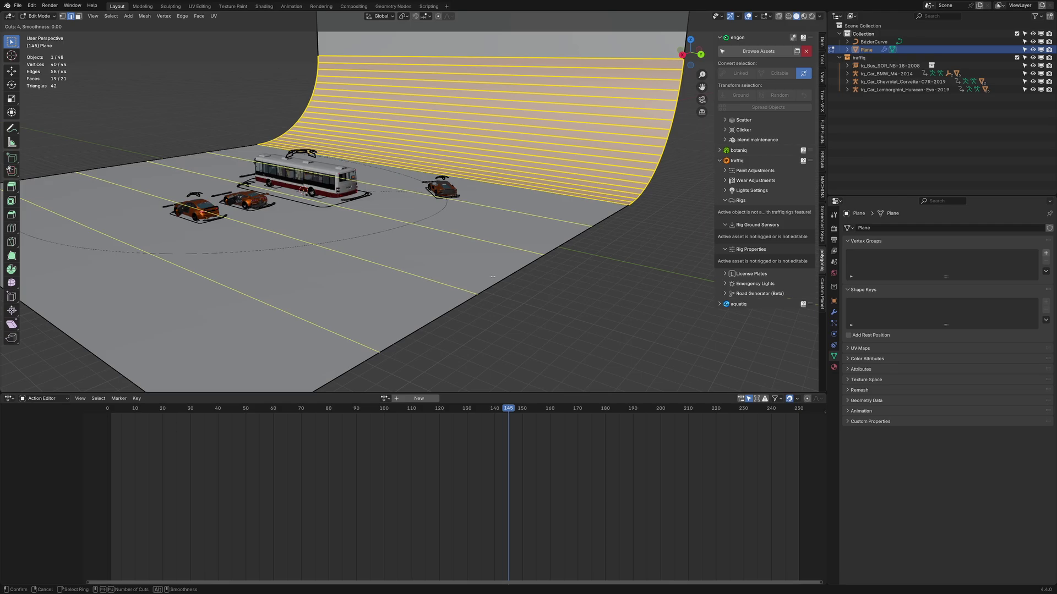
left_click(493, 278)
middle_click_drag(493, 278, 398, 256)
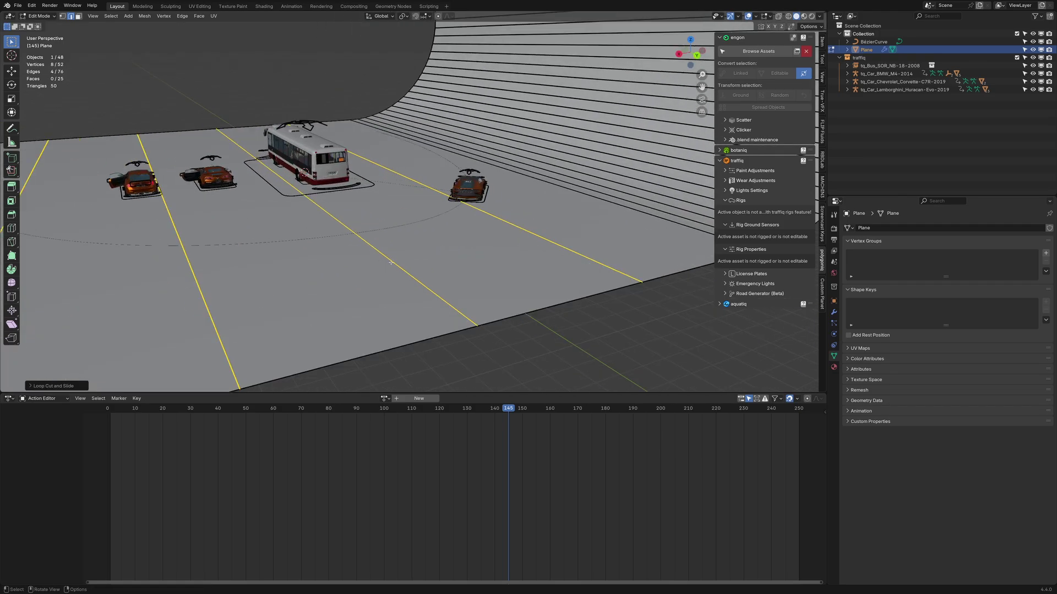
Bevel the two floor loops on either side of the bus into strips and raise their middle edges about 0.17 m along Z.
left_click(390, 263)
key("ctrl+r")
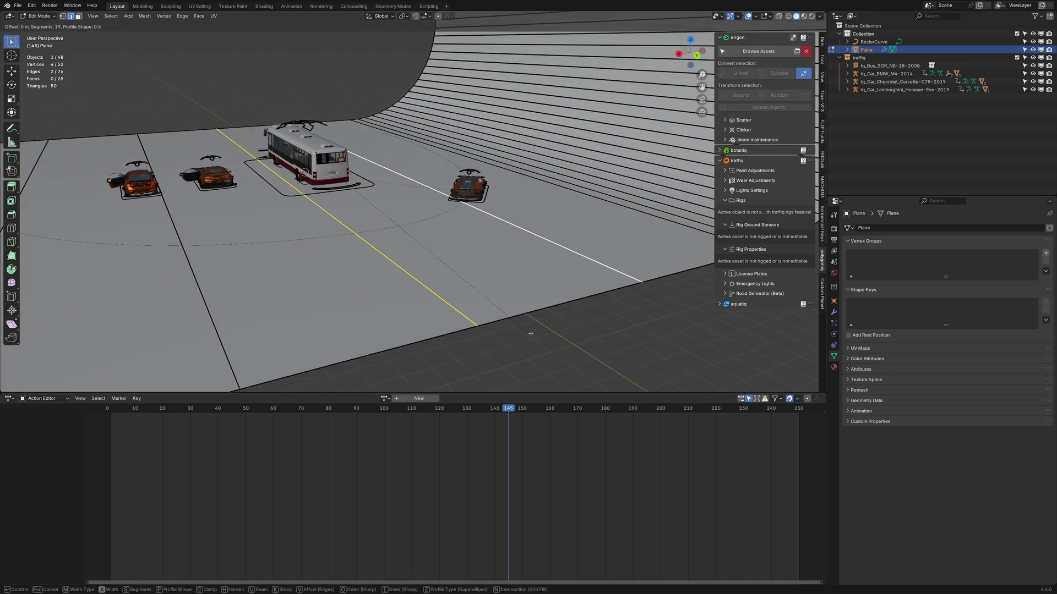
left_click(567, 283)
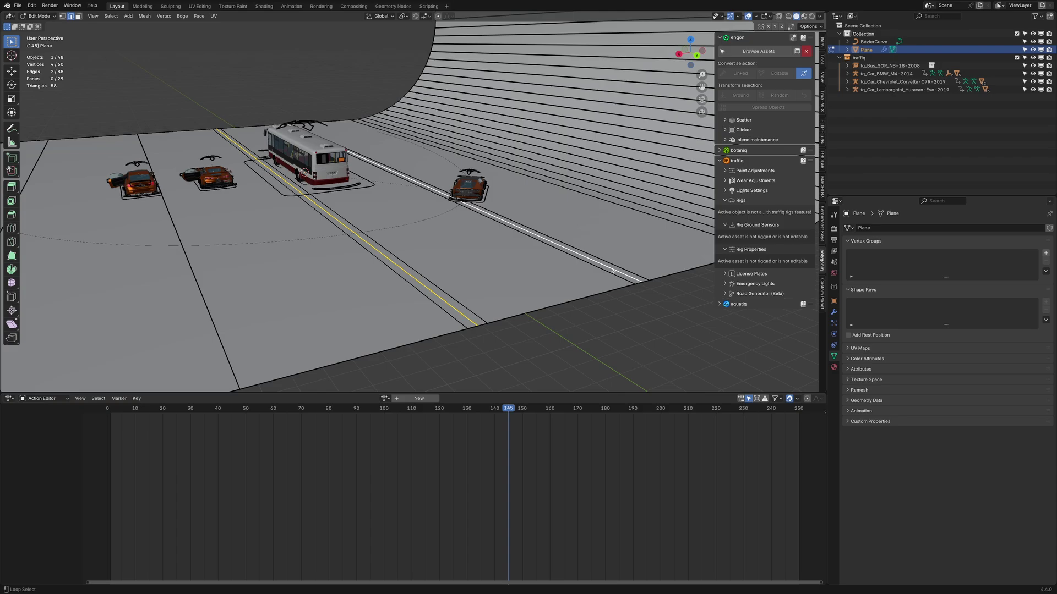
key("g")
key("z")
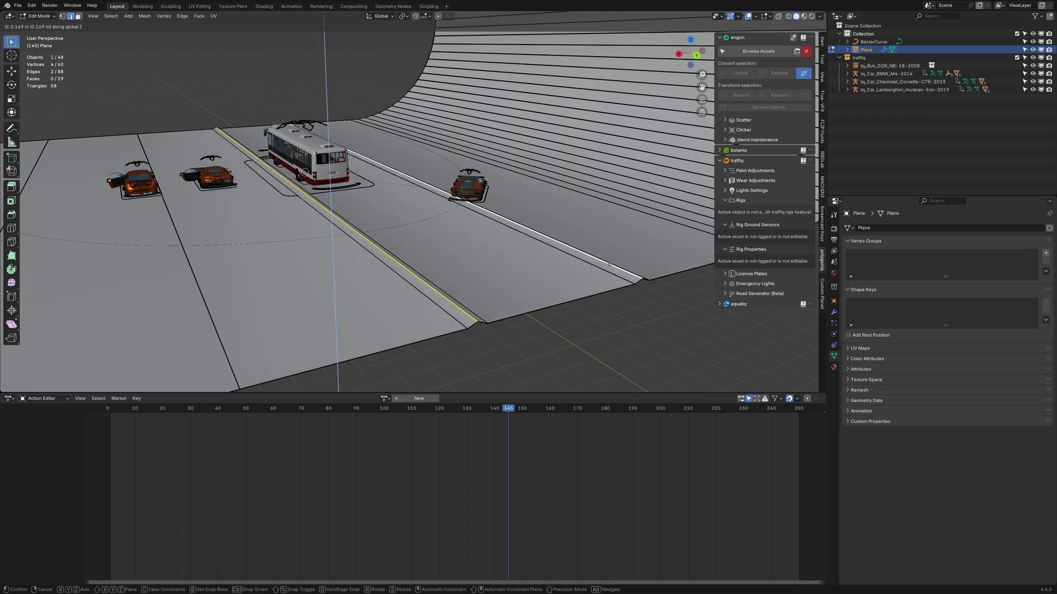
left_click(607, 270)
Narrow both floor ridges by scaling each one's pair of outer edges along the X axis.
middle_click_drag(541, 305, 588, 297)
key("s")
key("x")
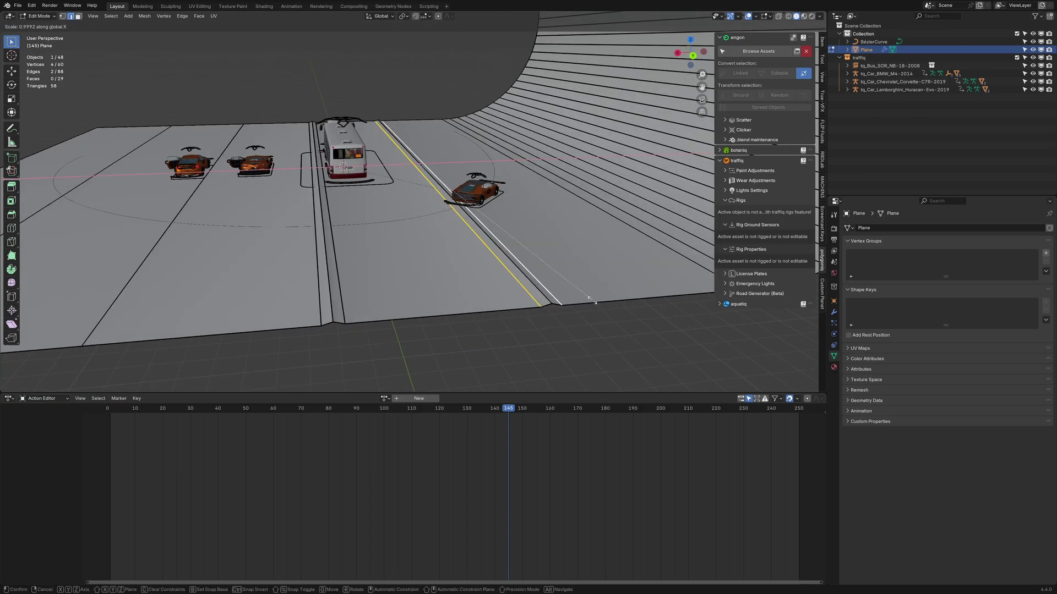
left_click(500, 259)
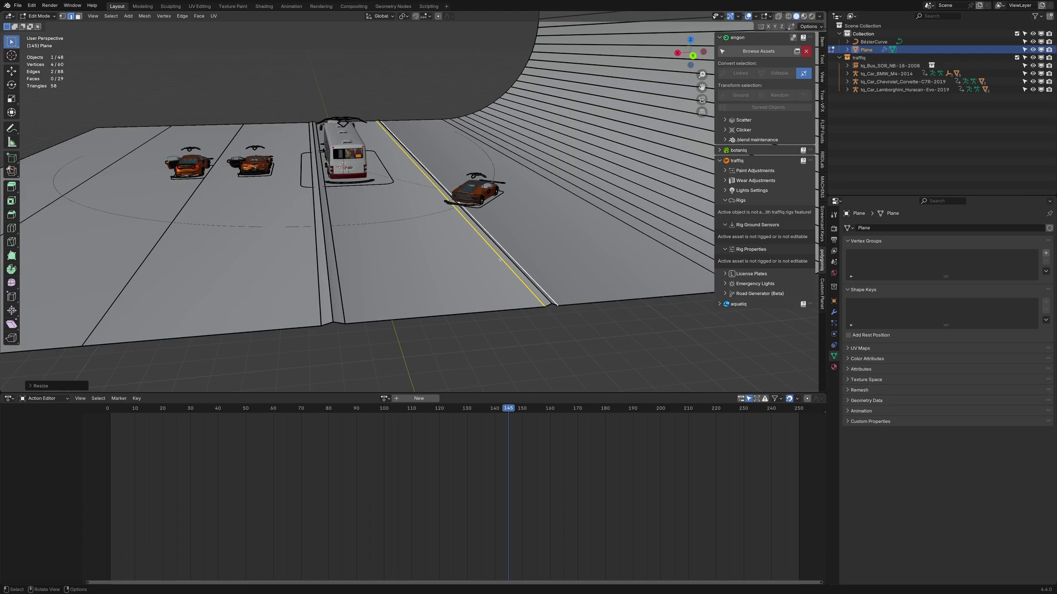
left_click(340, 287)
left_click(319, 288, "shift")
key("s")
key("x")
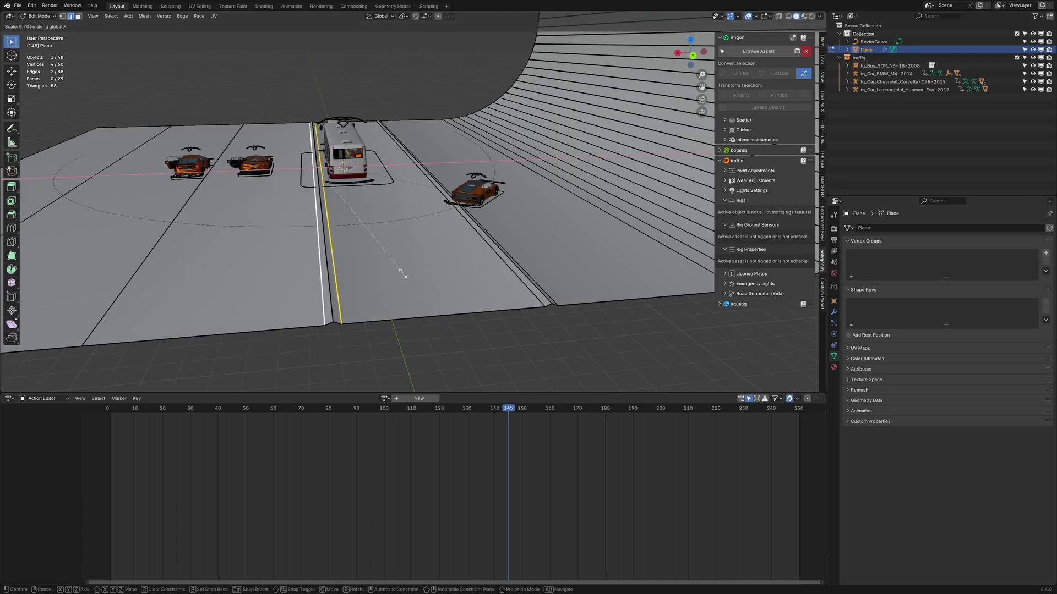
left_click(401, 272)
Bevel the edges of both ridges by about 0.3 m with 2 segments and leave Edit Mode.
left_click(504, 254, "alt+shift")
key("ctrl+b")
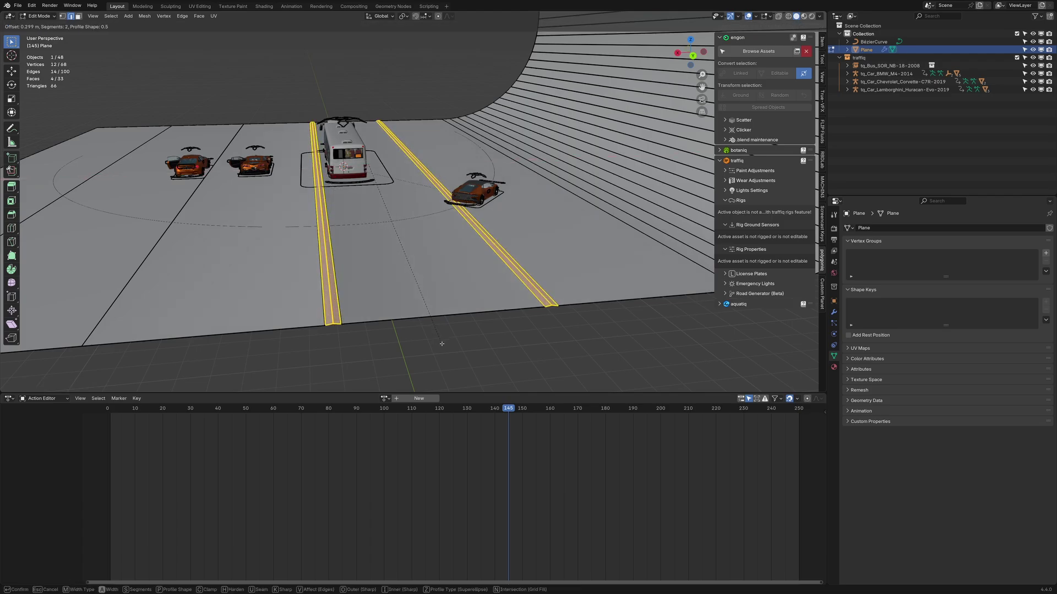
left_click(443, 340)
key("Tab")
Select the Lamborghini rig and reapply Follow Path along the BézierCurve on the Plane ground.
middle_click_drag(389, 303, 560, 299)
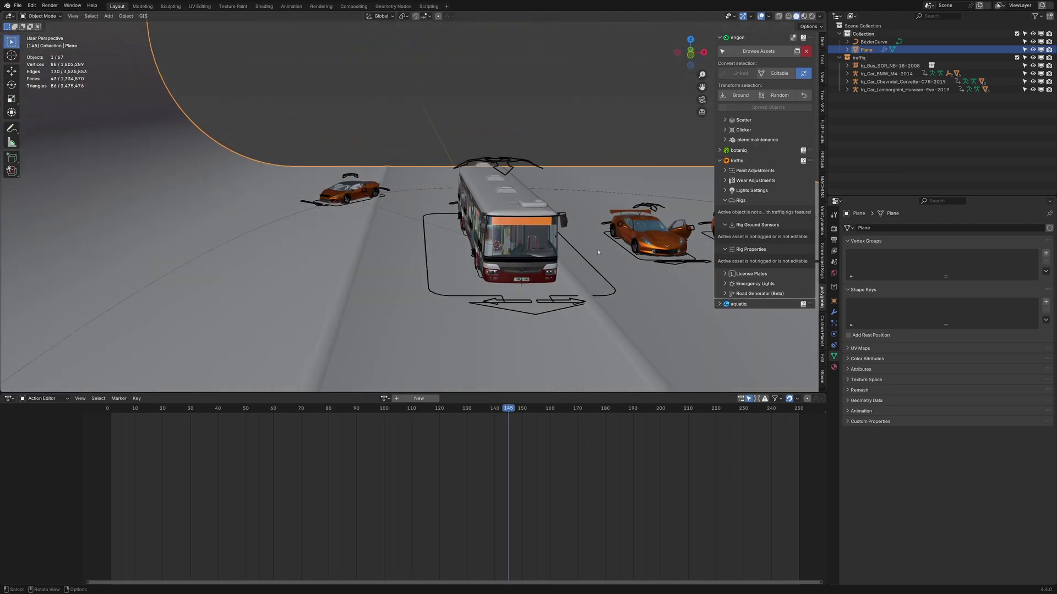
left_click(362, 203)
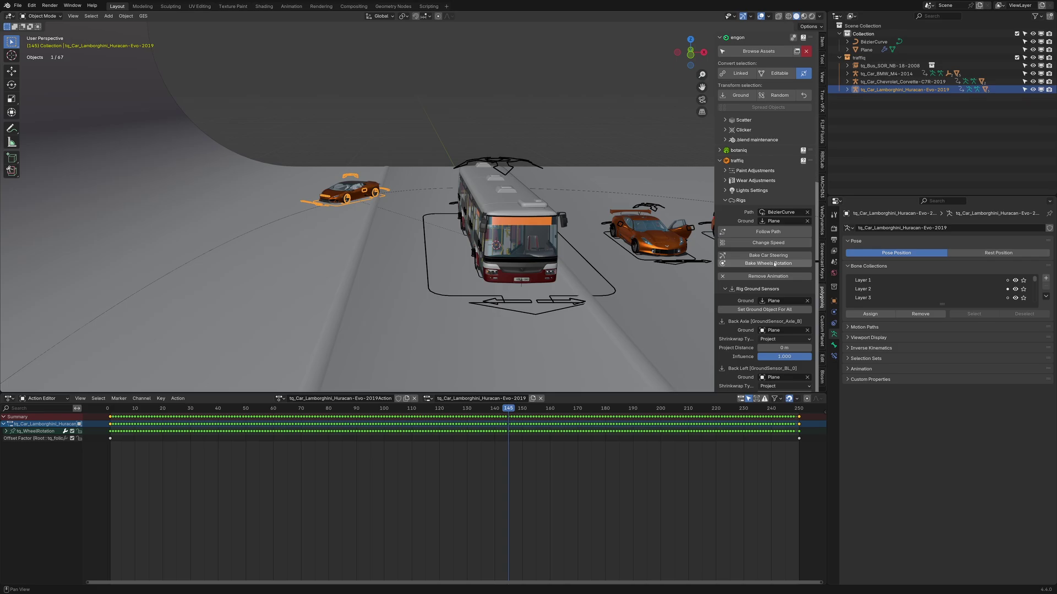
left_click(770, 232)
left_click(759, 274)
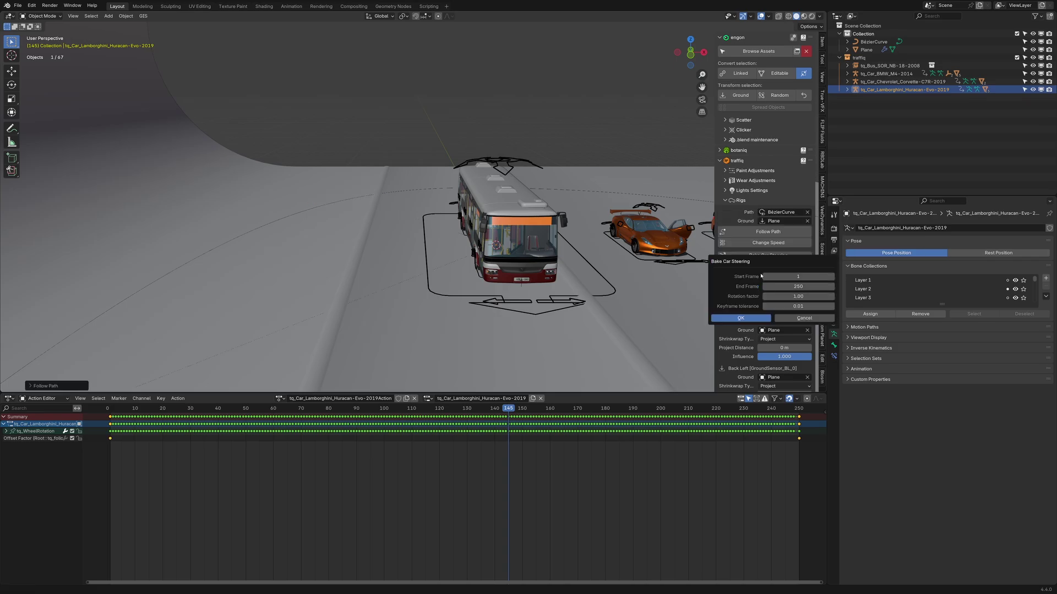
Bake the Lamborghini's steering and wheel rotation again for frames 1 to 250 with a keyframe tolerance of 0.01.
left_click(752, 318)
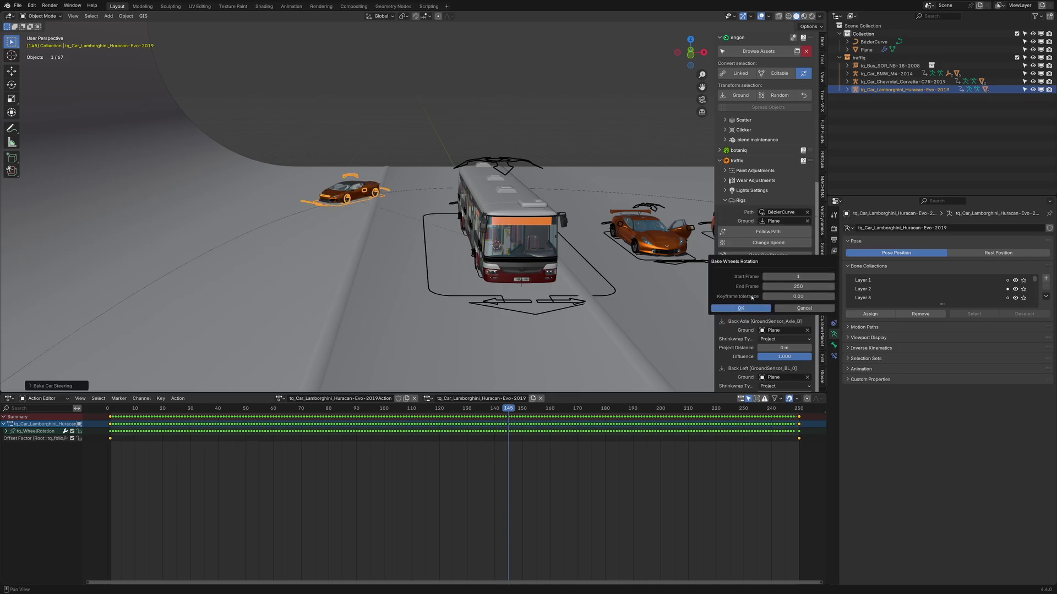
left_click(740, 309)
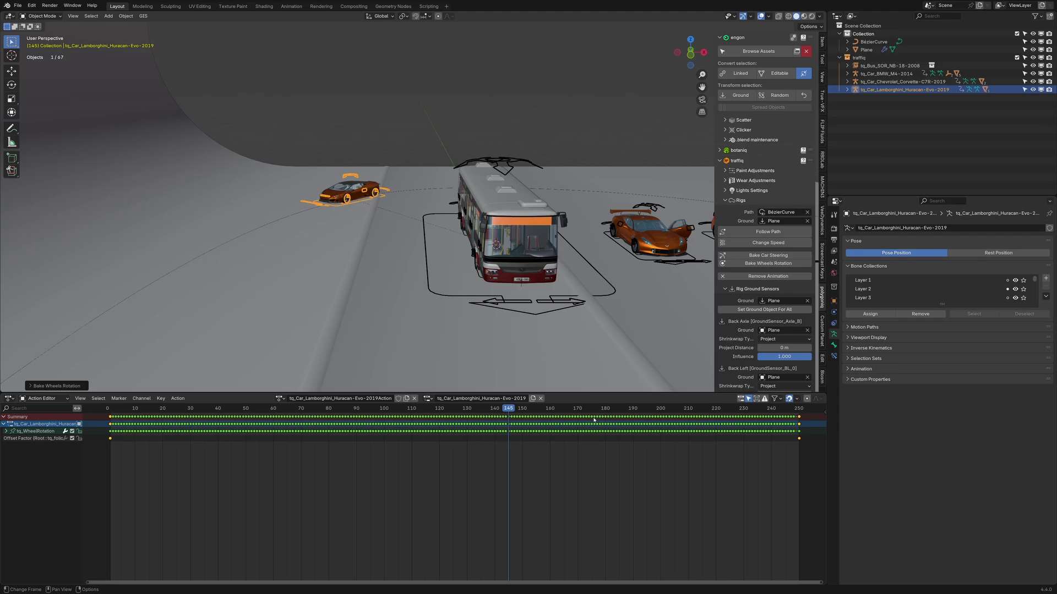
Scrub to frame 117, where the Lamborghini reaches the ridge, and view the car closely from the side.
left_click_drag(506, 410, 394, 416)
middle_click_drag(385, 308, 395, 285)
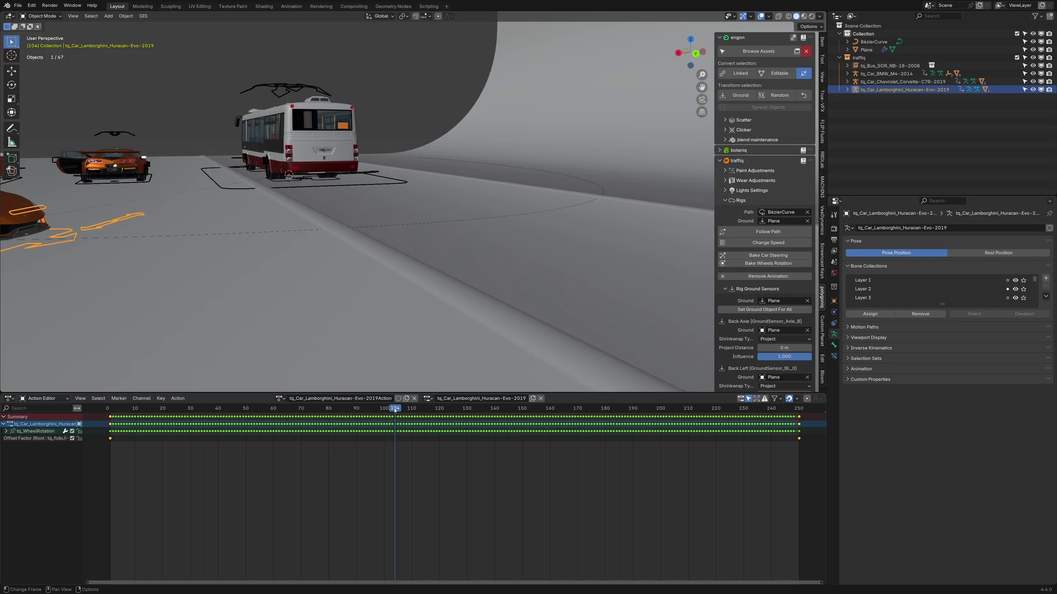
left_click_drag(395, 410, 431, 410)
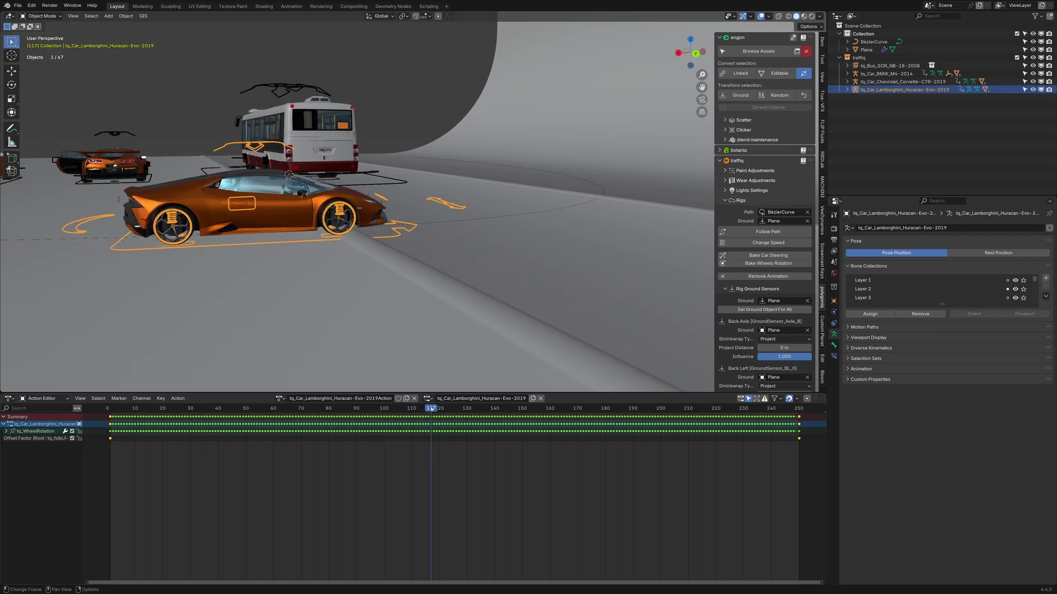
middle_click_drag(371, 277, 464, 297, "shift")
scroll(464, 297, "up", 1)
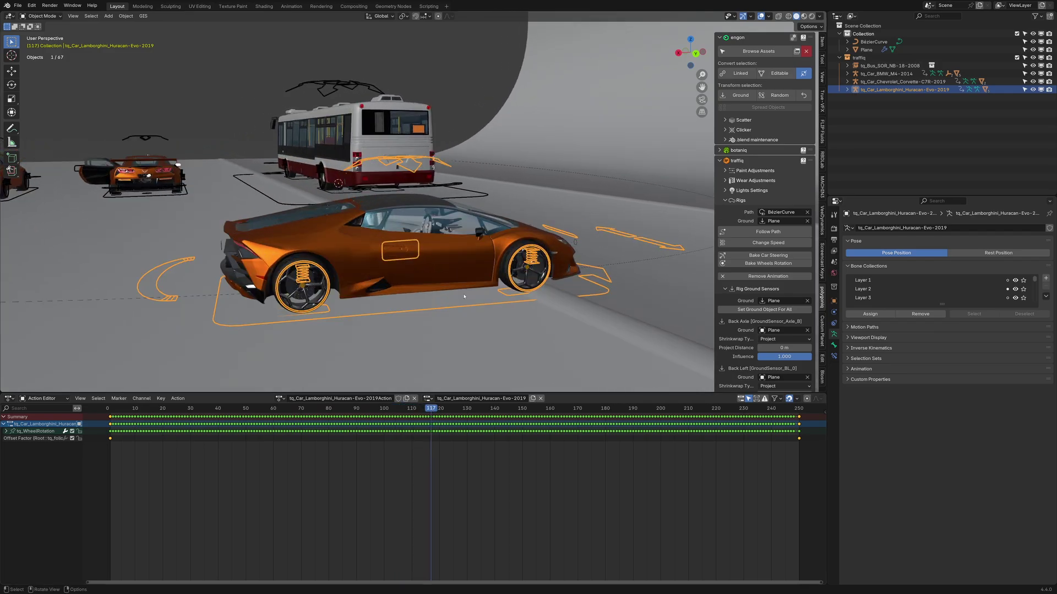
Step frame by frame between frames 116 and 122 to examine how the wheels and suspension handle the ridge.
key("Right")
key("Right")
key("Left")
key("Left")
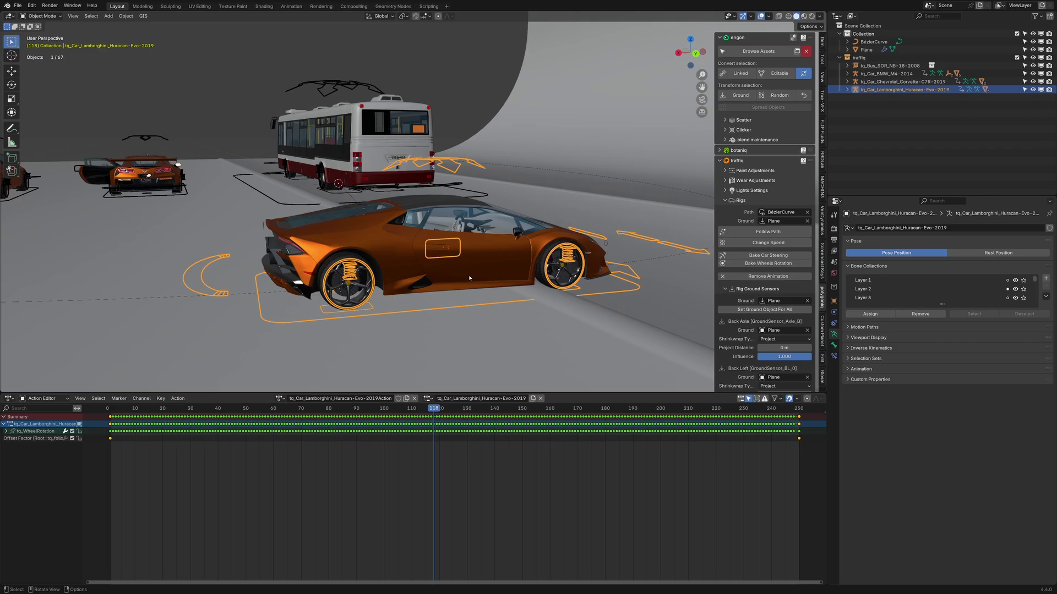
key("Right")
key("Left")
key("Left")
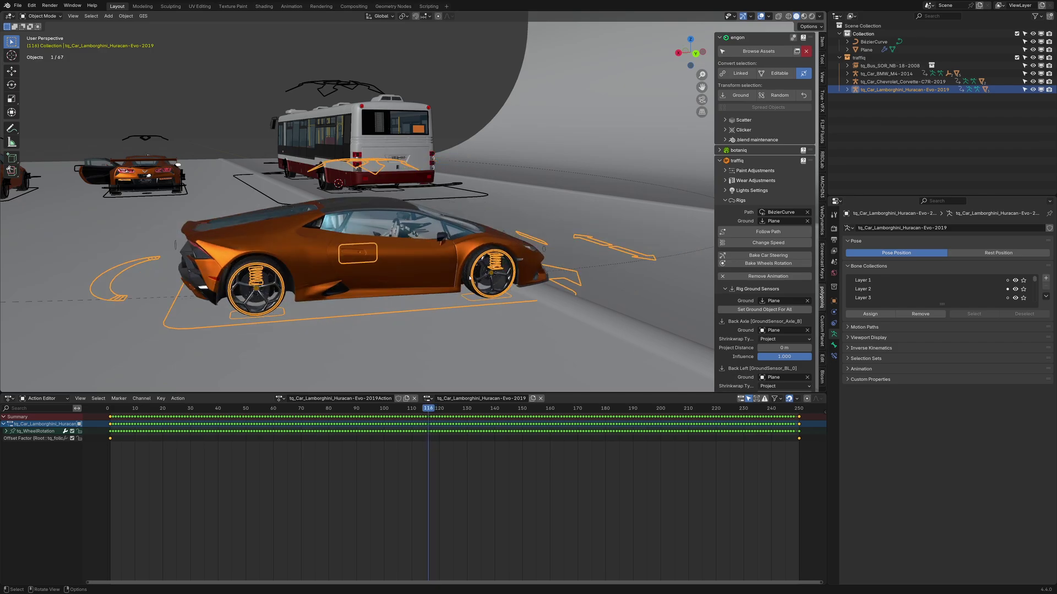
key("Right")
key("Right")
key("Right")
key("Right")
key("Right")
key("Right")
key("Right")
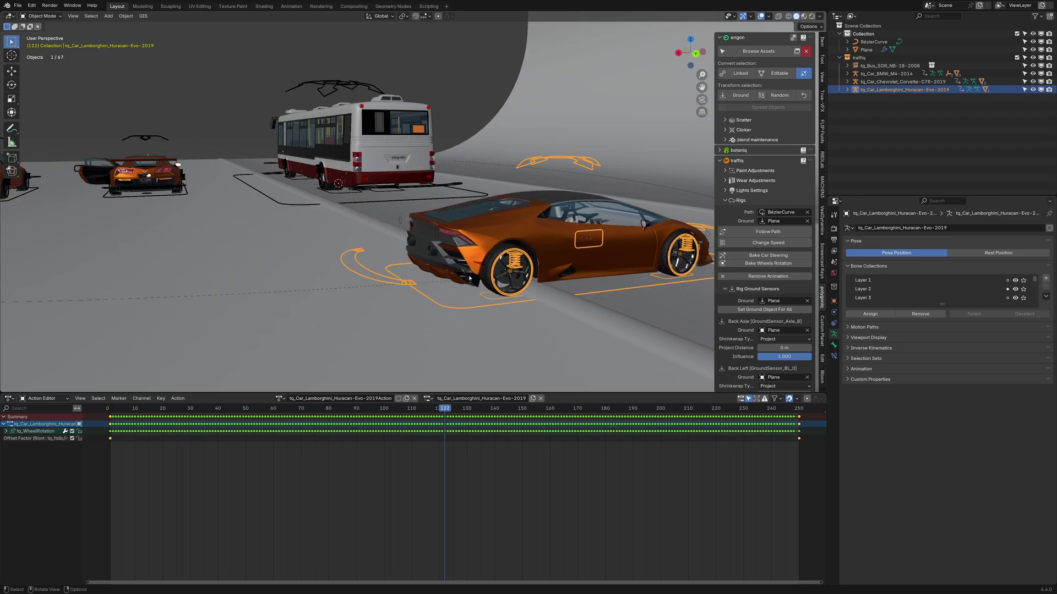
Play back the Lamborghini's drive over the ridge and along the curve from a distance, stopping at frame 173.
middle_click_drag(470, 278, 436, 264)
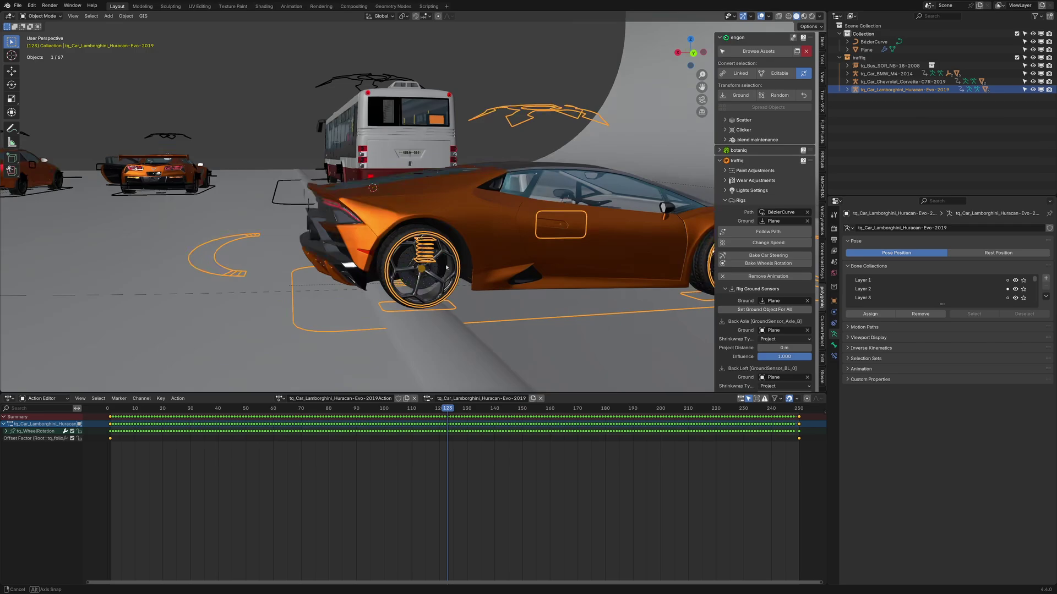
scroll(437, 264, "down", 8)
left_click_drag(445, 411, 441, 410)
key("space")
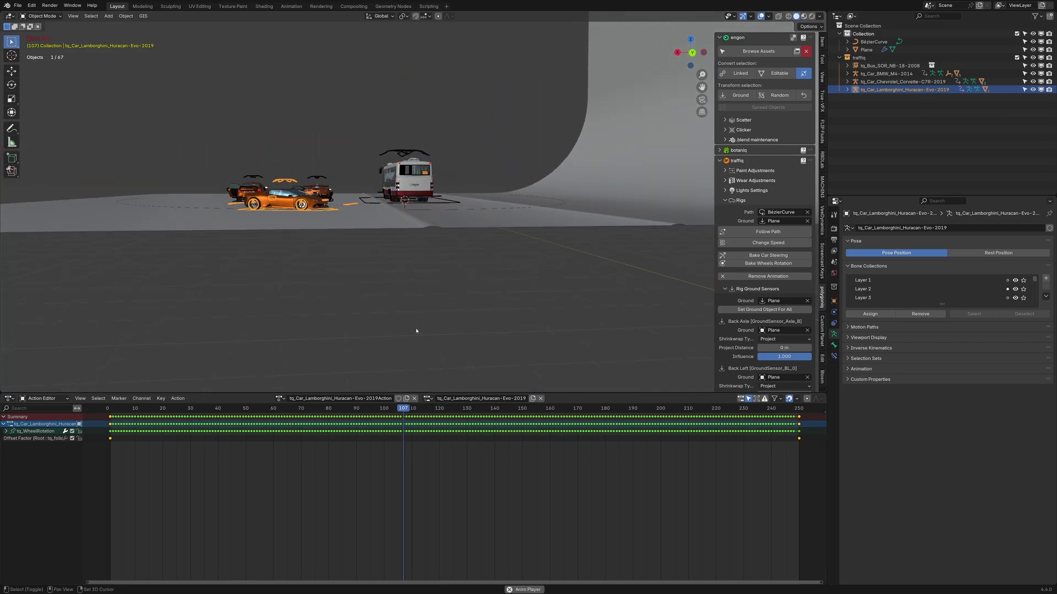
middle_click_drag(461, 273, 512, 295)
key("space")
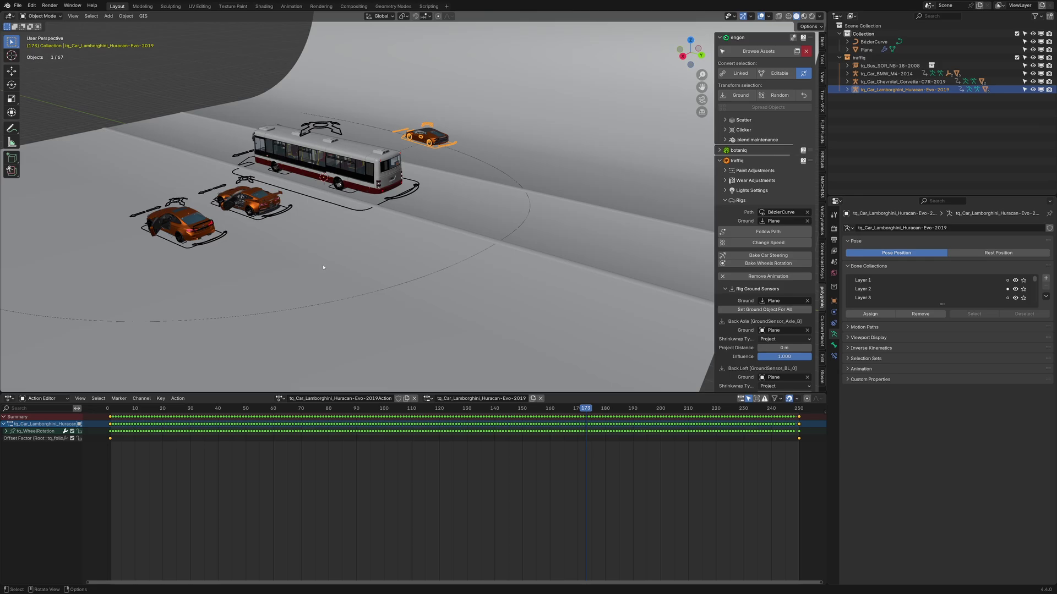
middle_click_drag(323, 267, 306, 279)
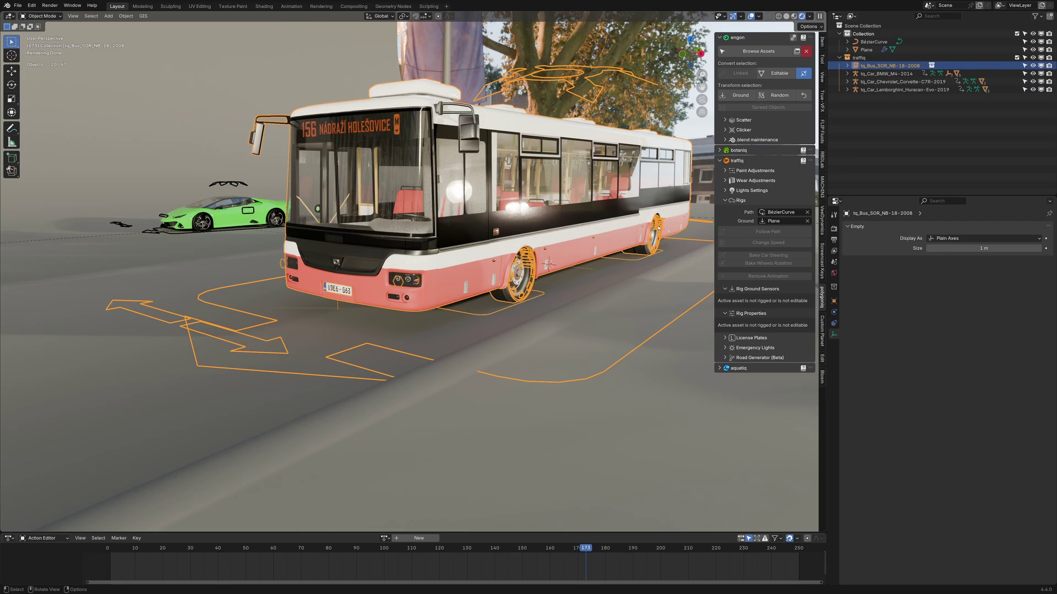
Switch the selected bus's lights status to high beam with a light strength of 50 and view the beams on the ground.
left_click(724, 190)
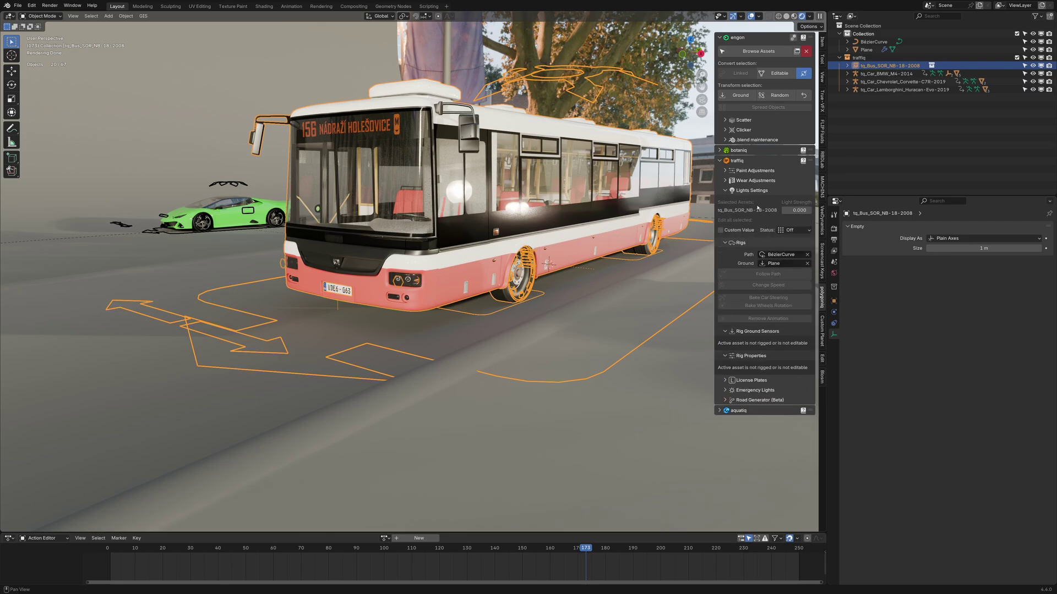
left_click(802, 231)
left_click(796, 267)
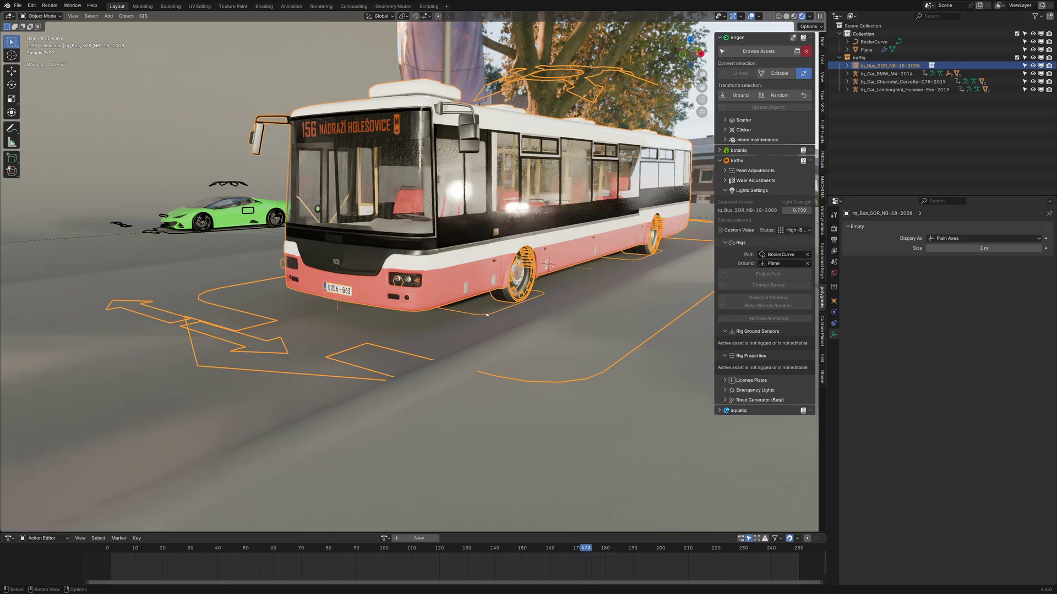
middle_click_drag(440, 276, 112, 278)
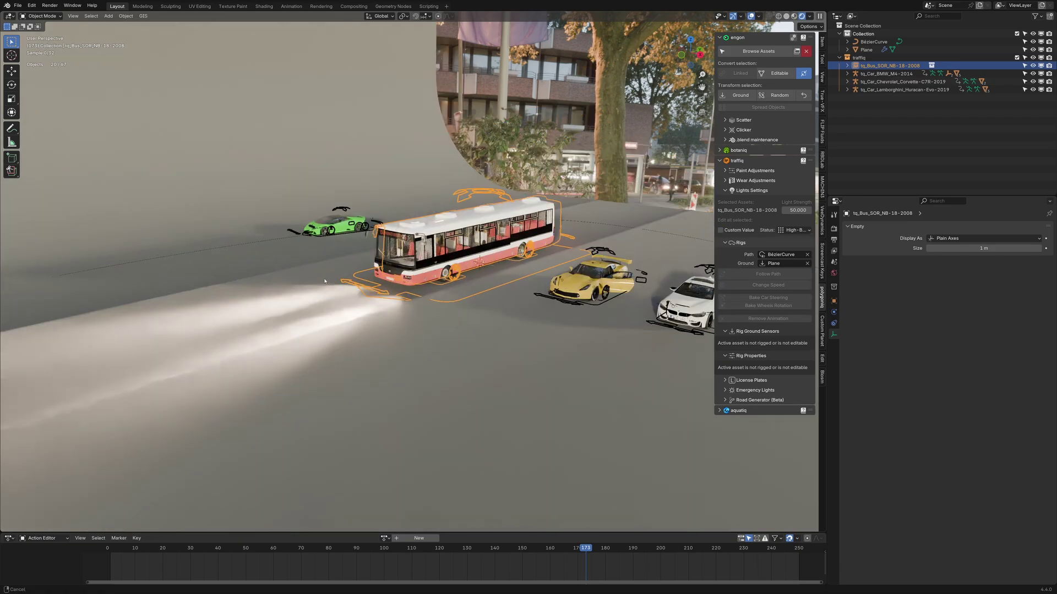
middle_click_drag(301, 283, 357, 263, "shift")
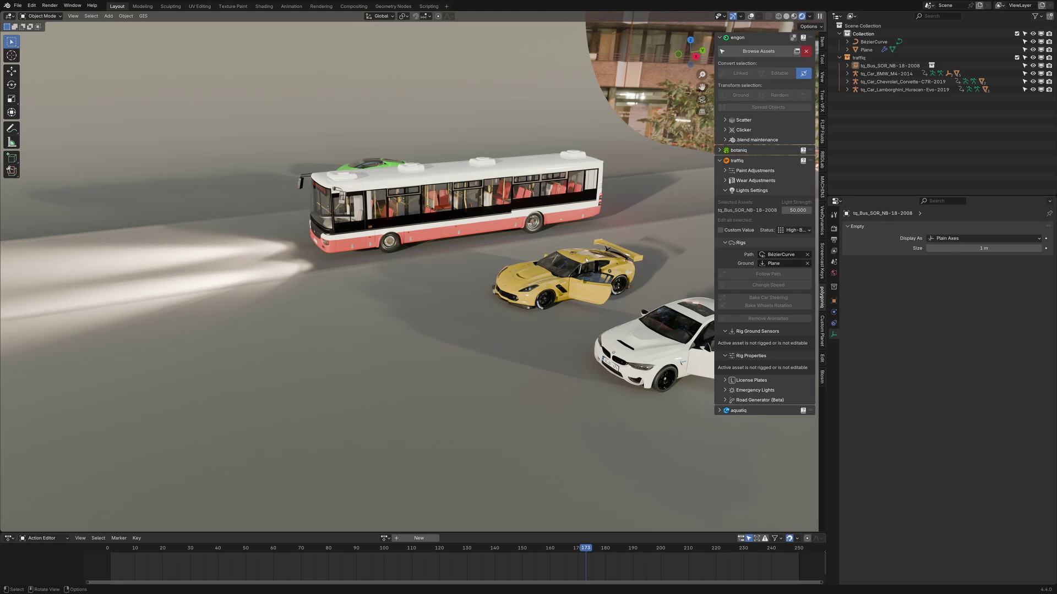
middle_click_drag(587, 260, 519, 233)
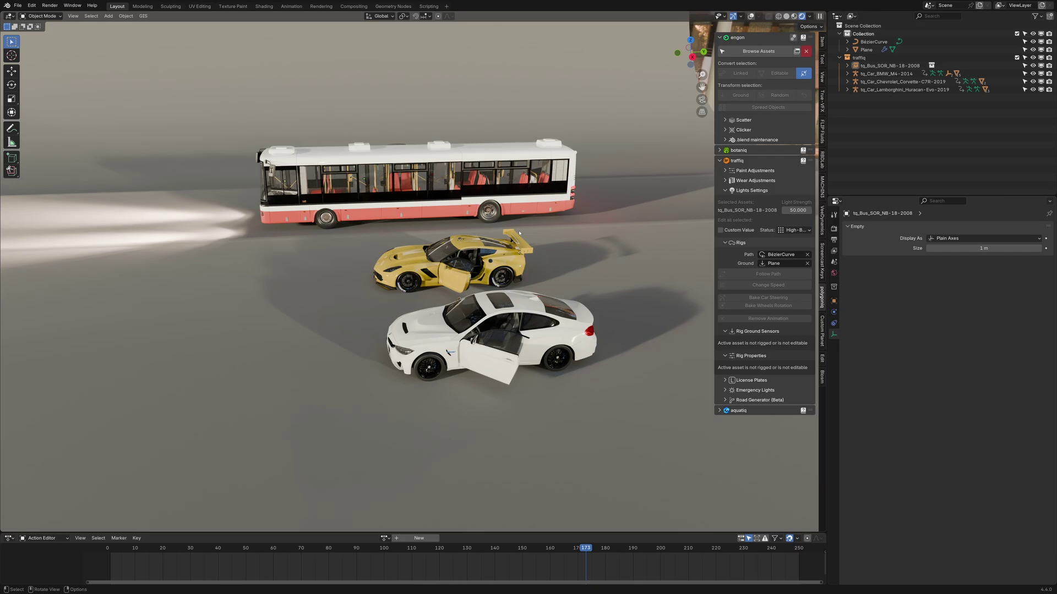
middle_click_drag(519, 233, 553, 239)
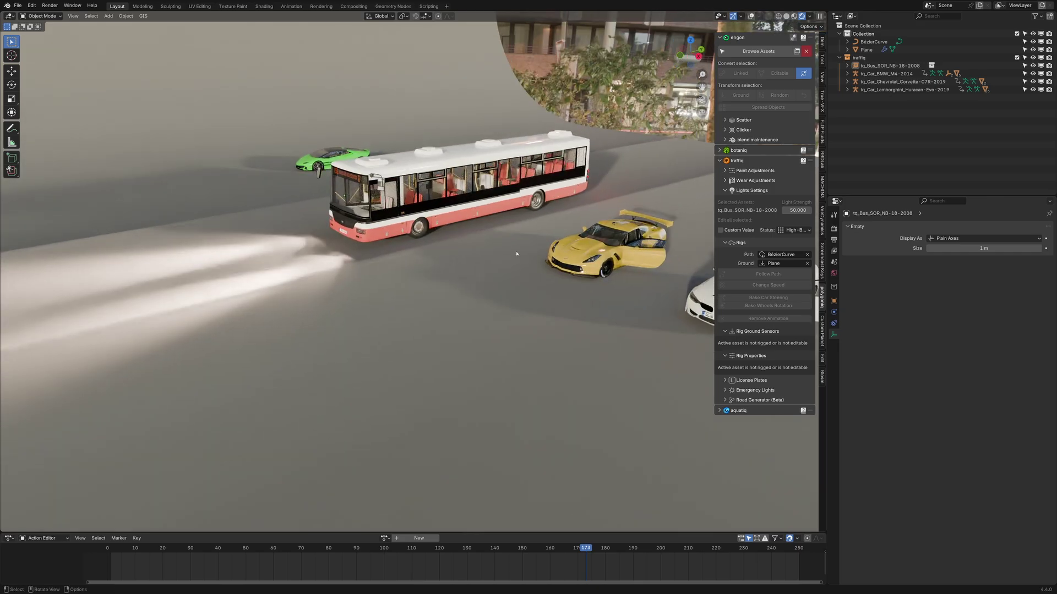